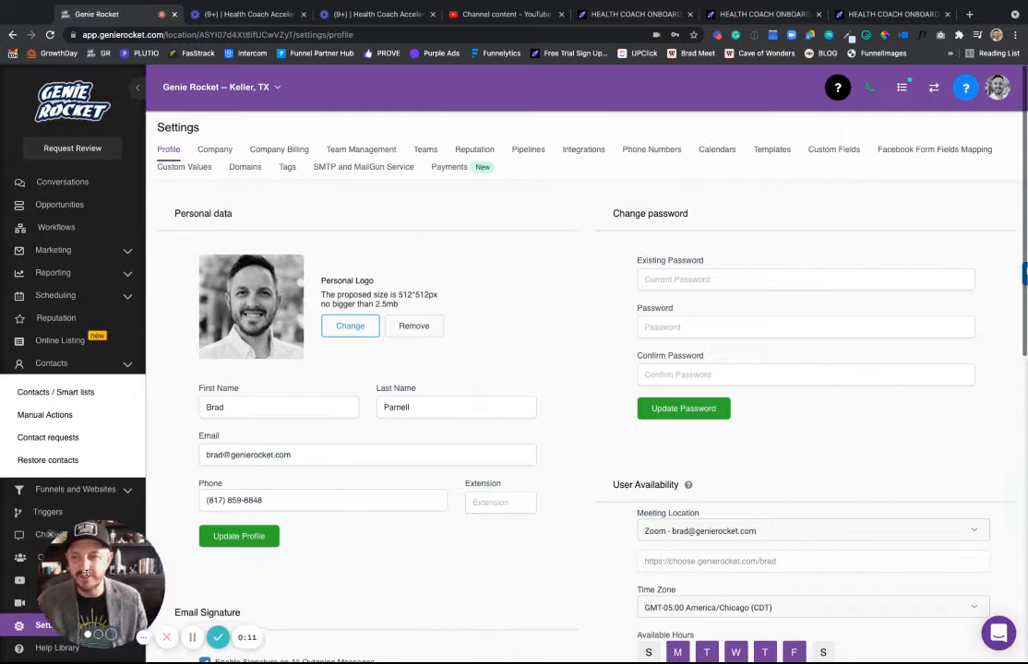
# Look over the Integrations settings.
pyautogui.moveTo(83, 601); pyautogui.dragTo(293, 580)
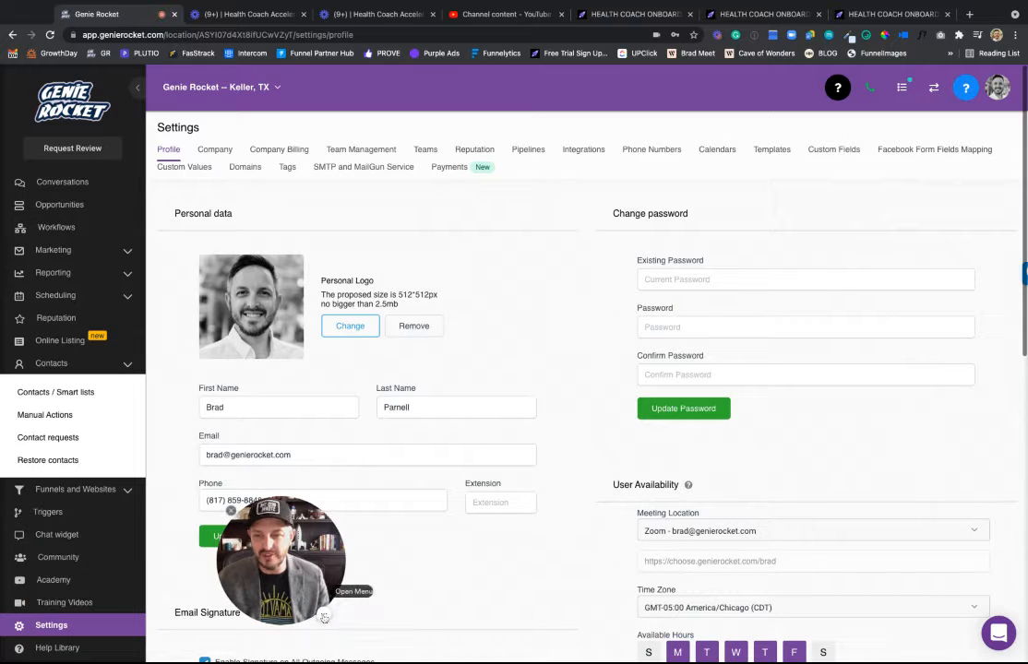
pyautogui.moveTo(345, 617)
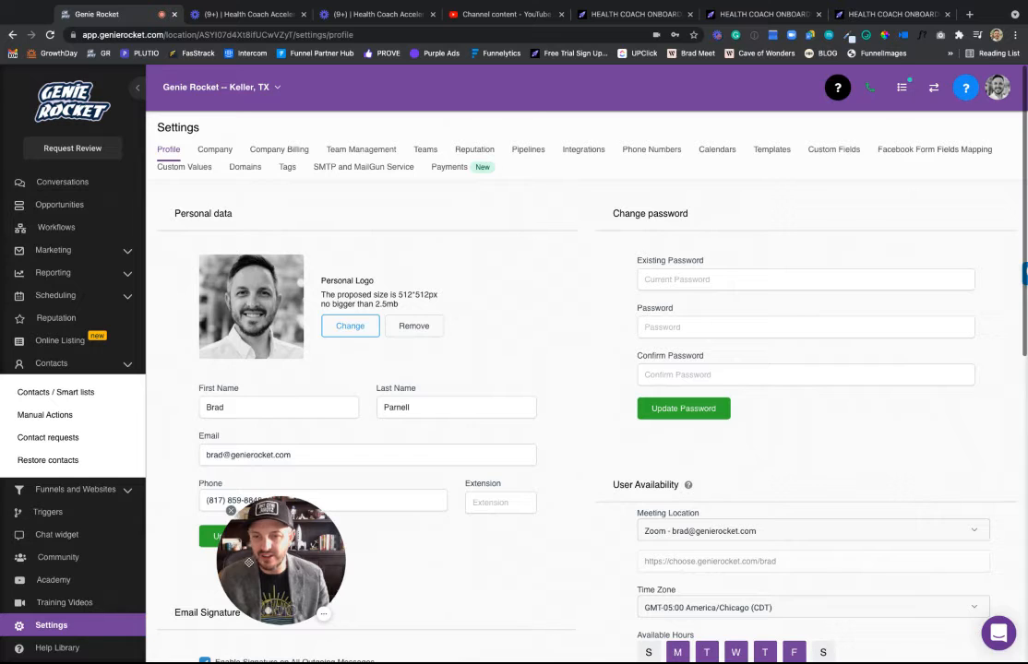
pyautogui.moveTo(256, 546); pyautogui.dragTo(100, 557)
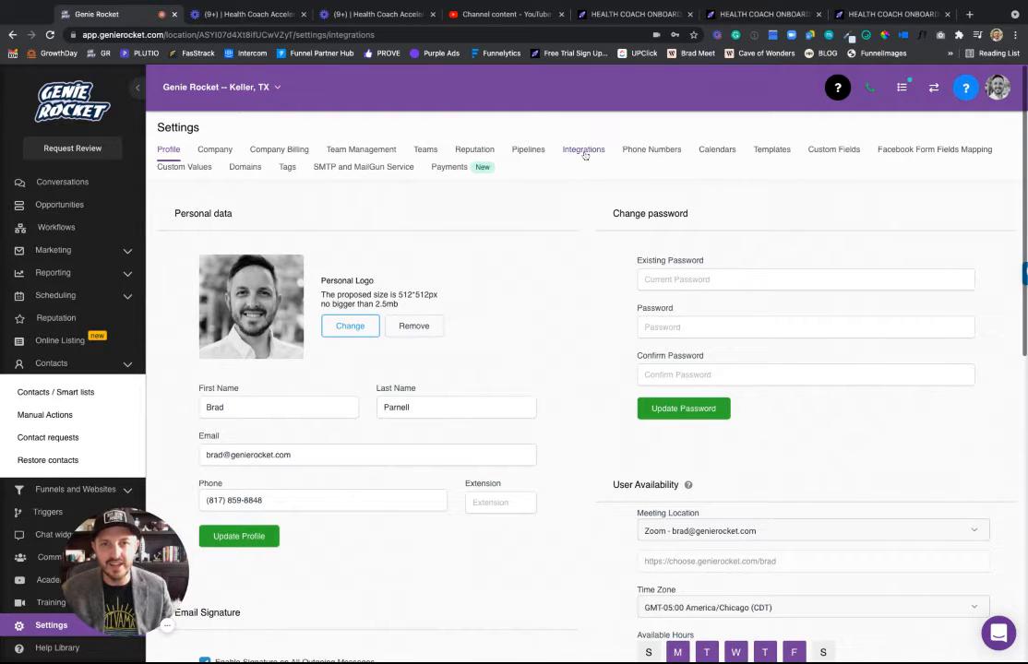
pyautogui.click(581, 150)
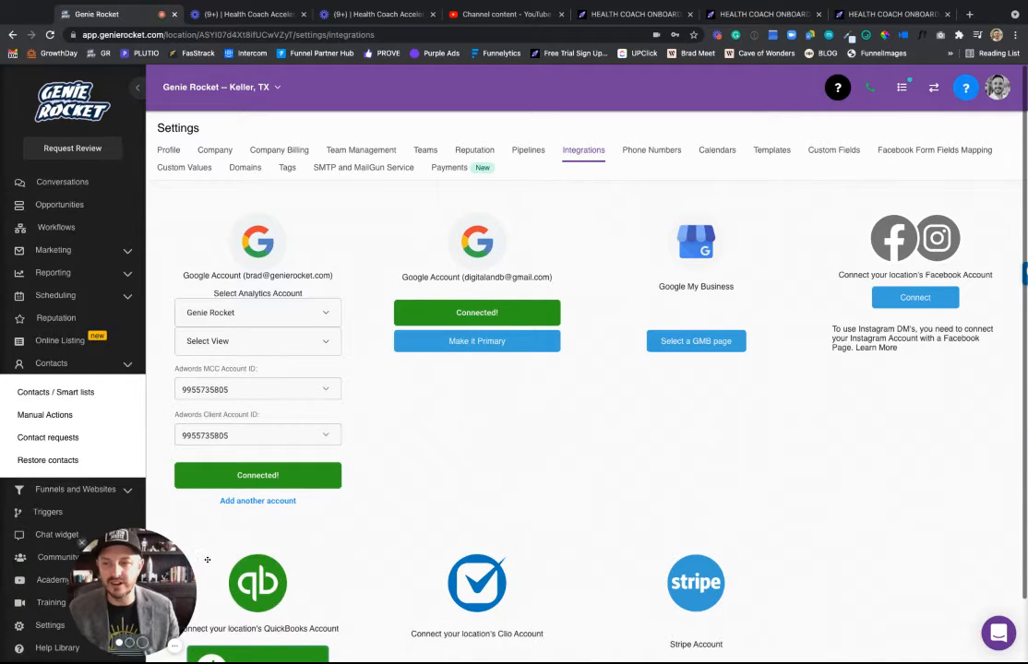
# Review the profile settings, checking the meeting location options but keeping Zoom.
pyautogui.click(169, 151)
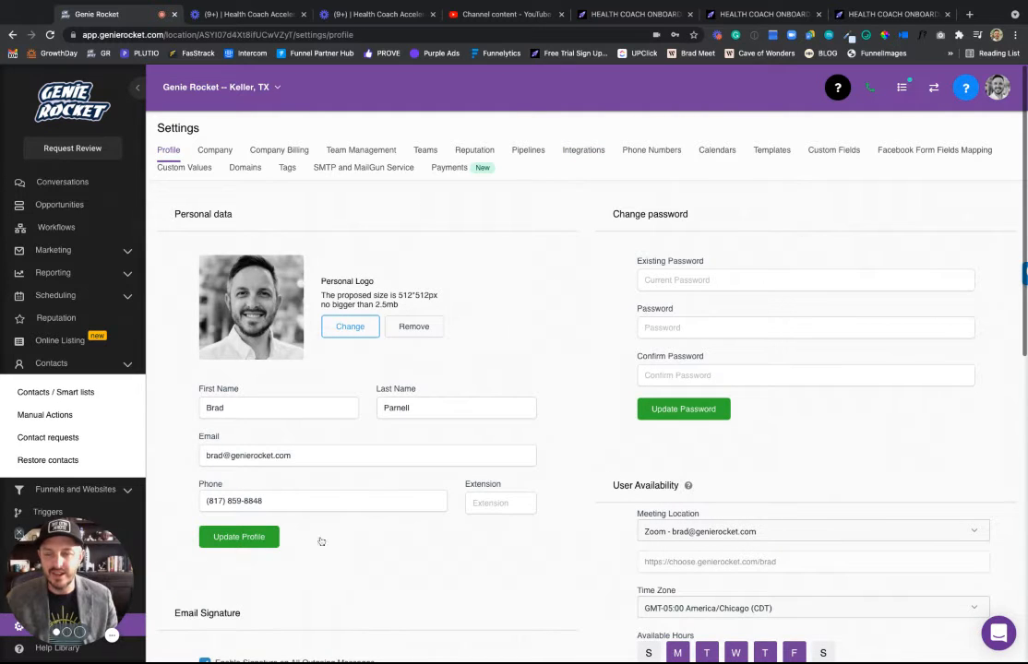
pyautogui.scroll(-3, 369, 526)
pyautogui.scroll(-5, 385, 517)
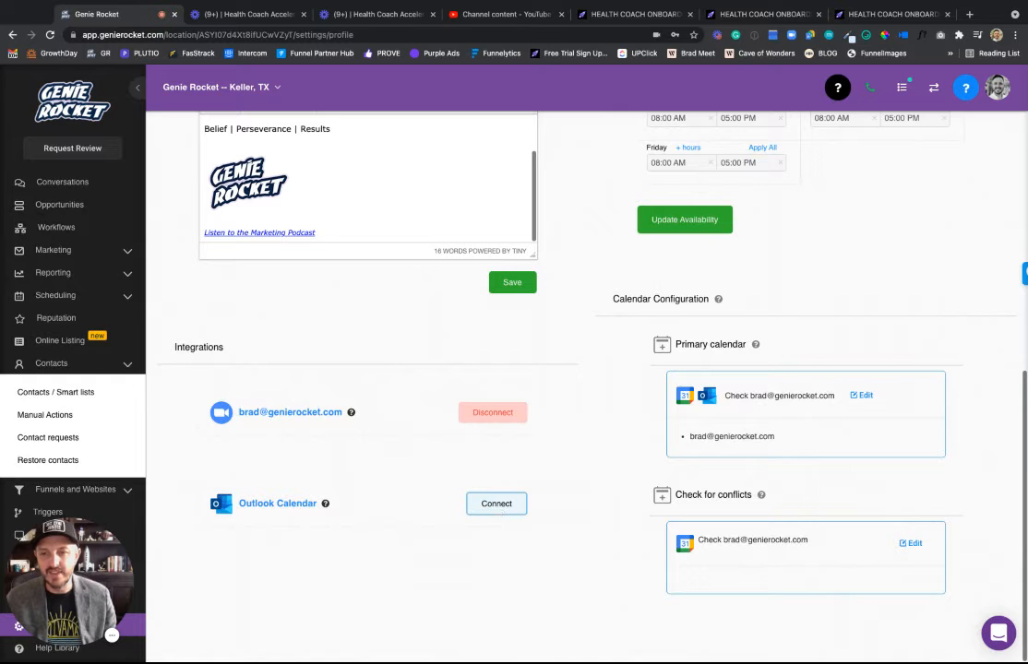
pyautogui.scroll(2, 569, 493)
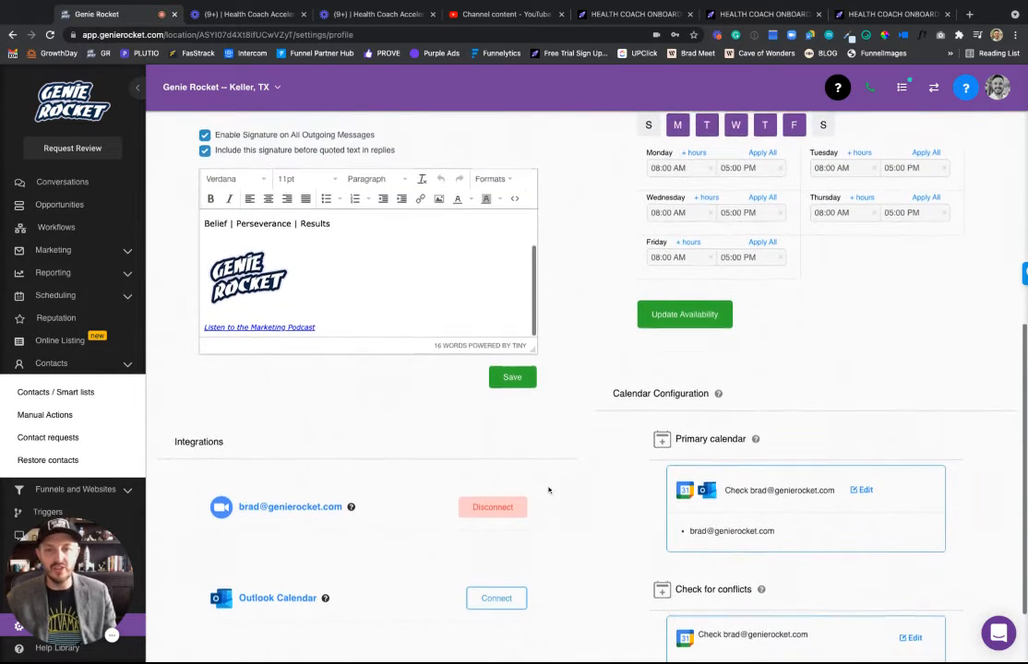
pyautogui.scroll(-2, 548, 490)
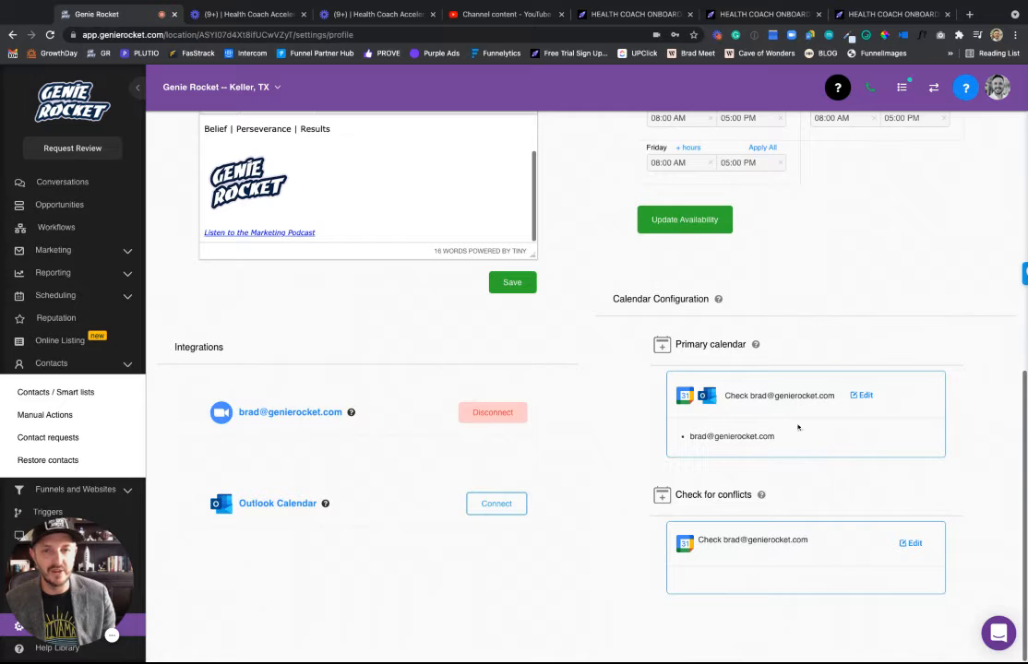
pyautogui.scroll(4, 798, 427)
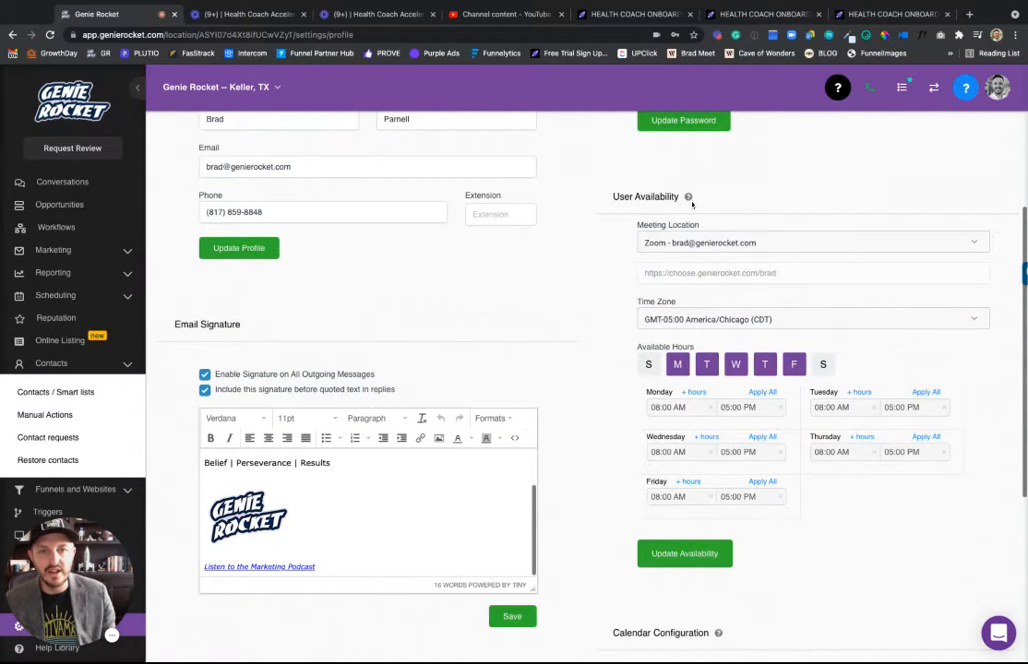
pyautogui.moveTo(689, 196)
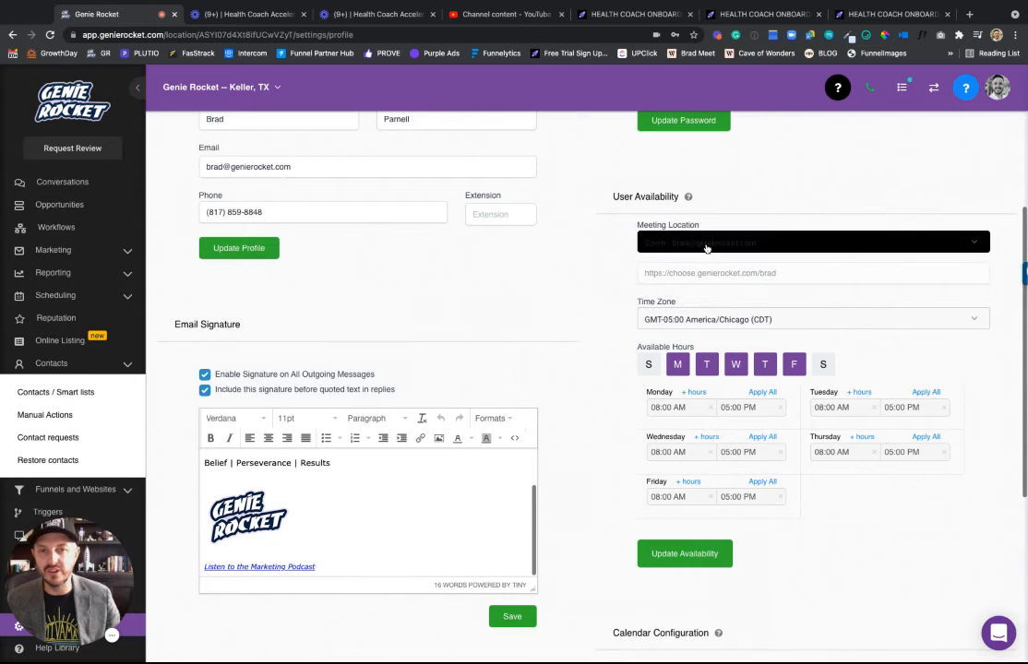
pyautogui.click(680, 242)
pyautogui.click(680, 241)
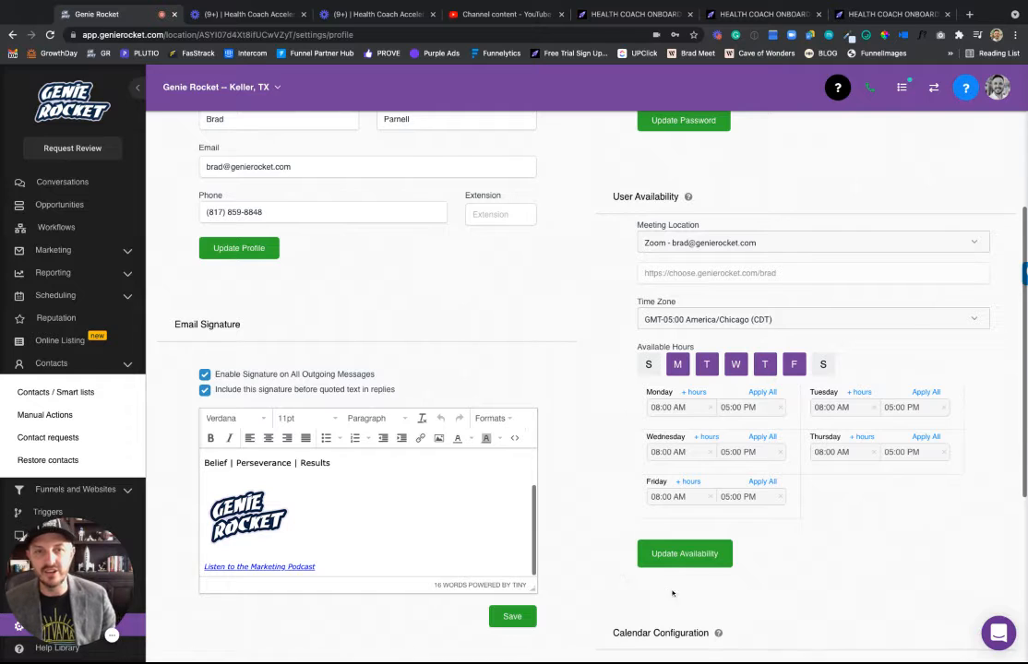
pyautogui.scroll(1, 642, 474)
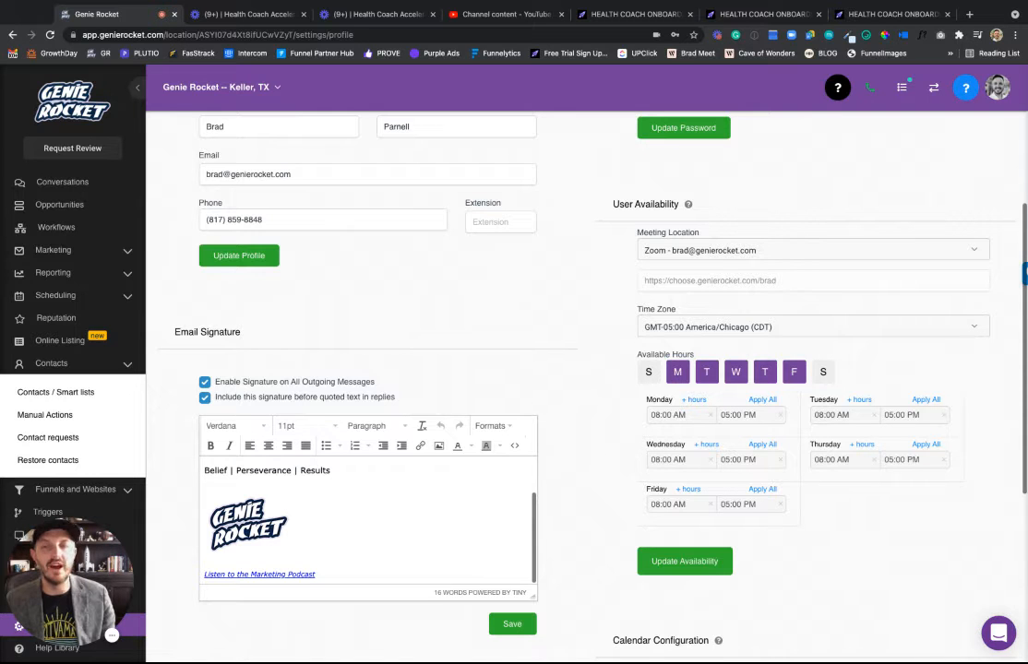
pyautogui.scroll(-5, 517, 369)
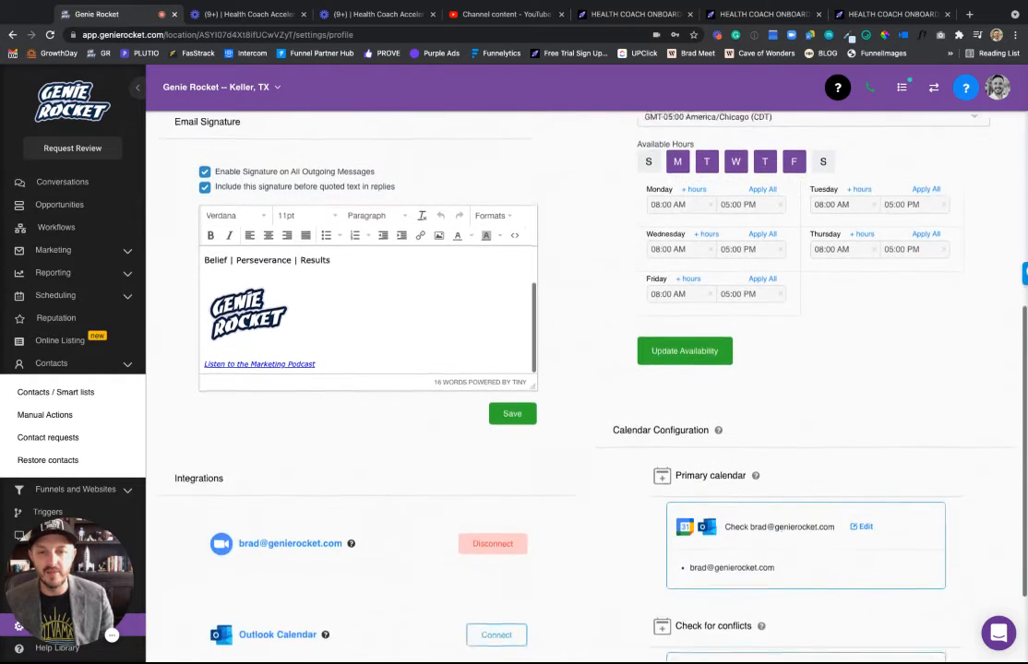
pyautogui.scroll(-2, 517, 369)
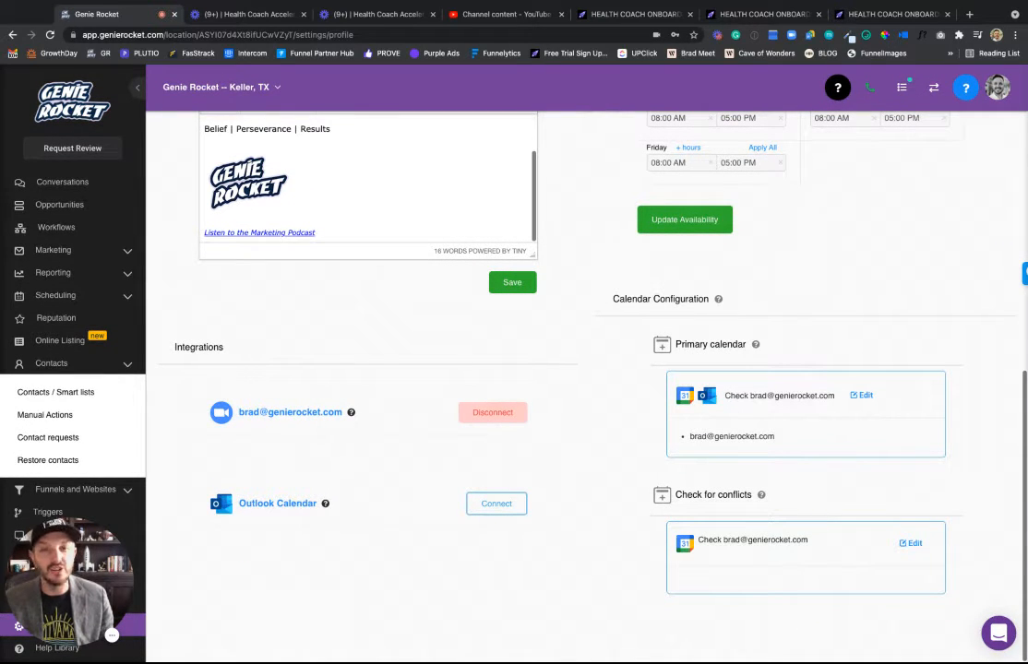
pyautogui.scroll(8, 517, 369)
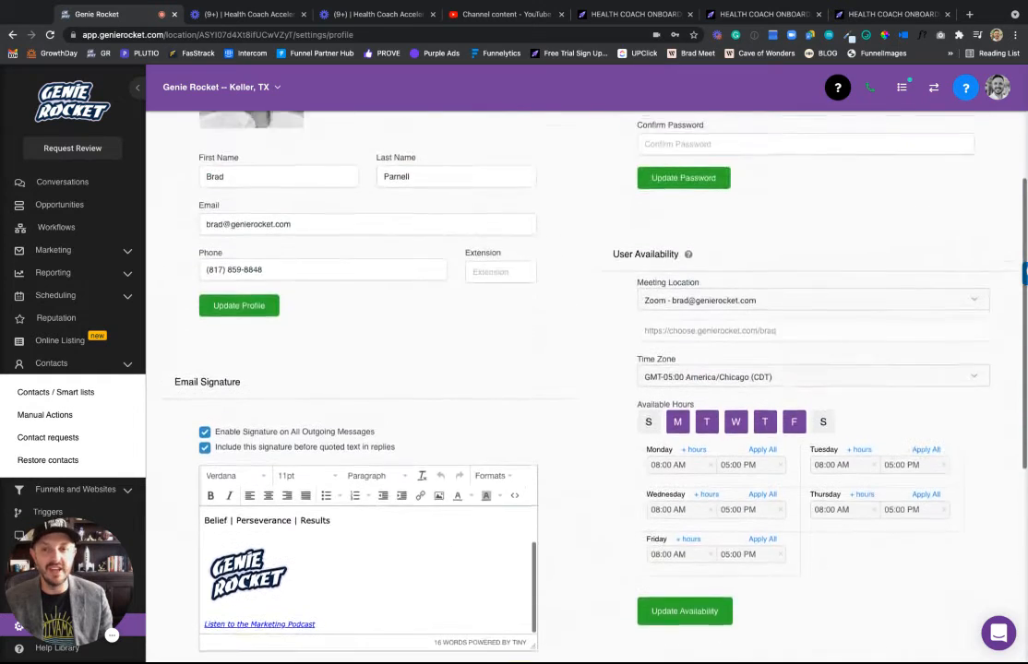
pyautogui.scroll(5, 316, 202)
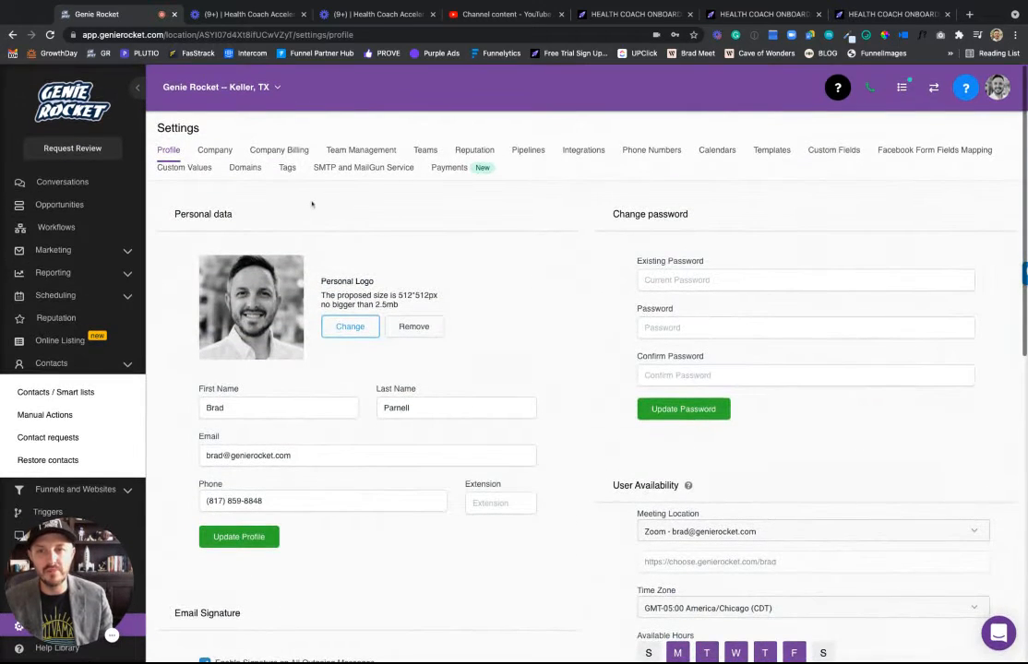
# Open the Health Coach System booking page from the Calendars list.
pyautogui.click(706, 151)
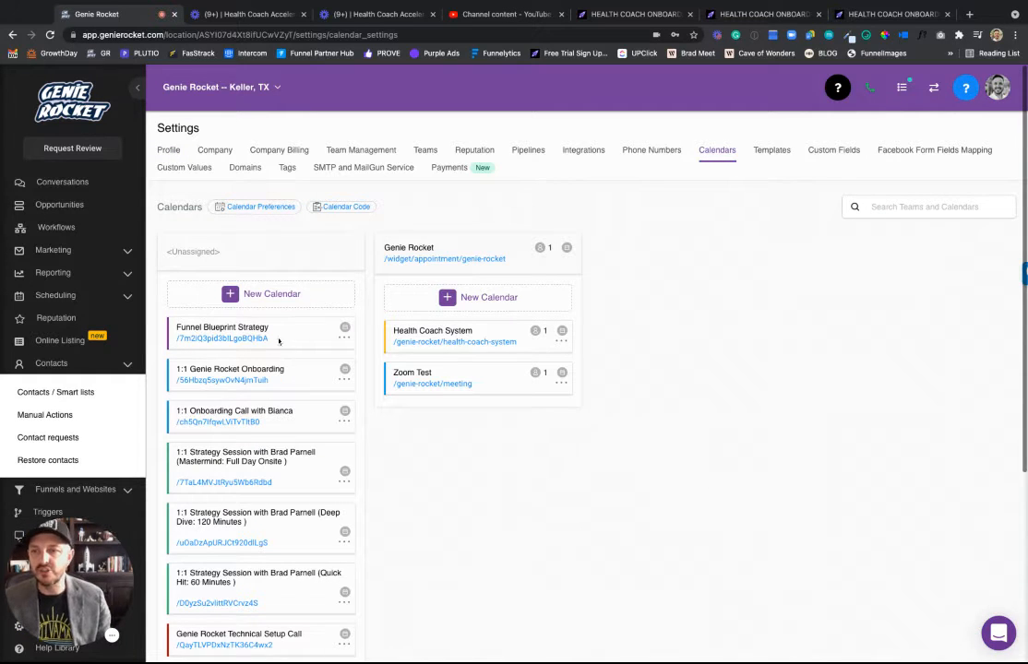
pyautogui.scroll(-4, 212, 533)
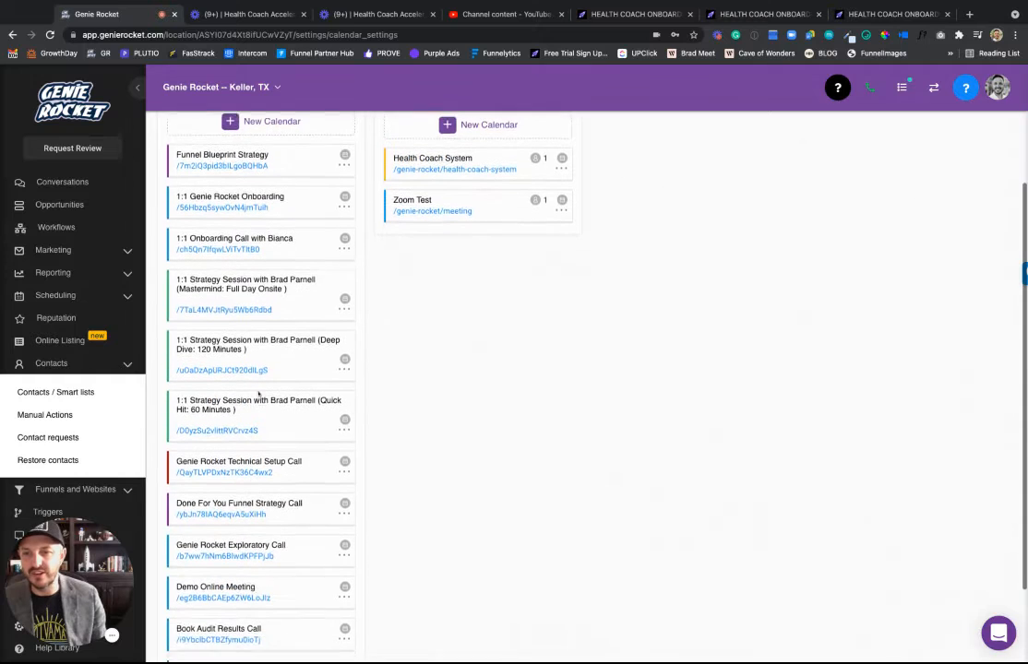
pyautogui.scroll(-2, 284, 520)
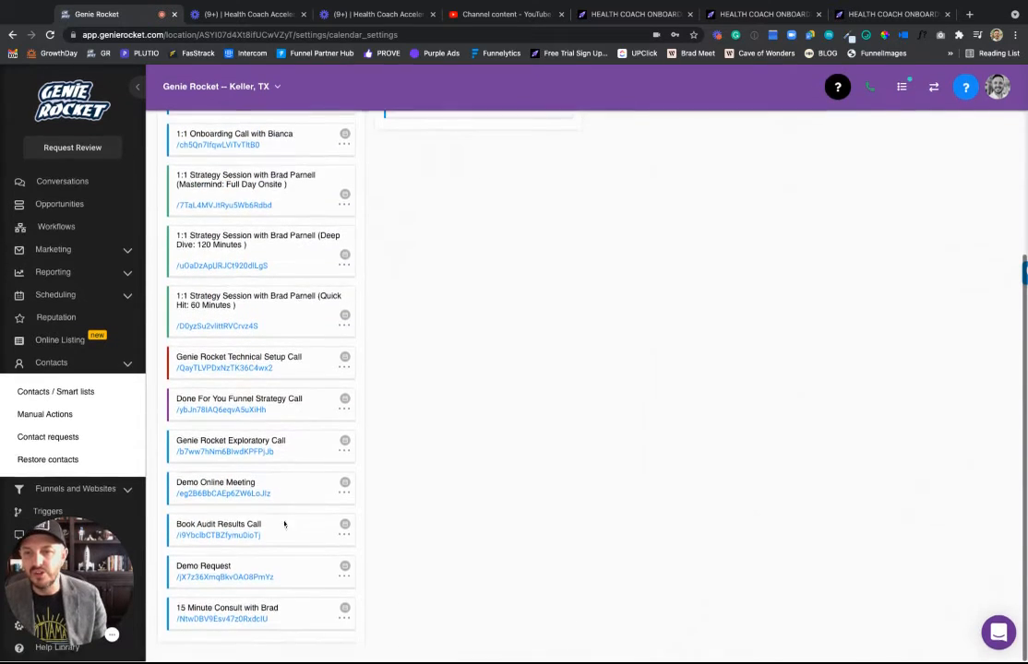
pyautogui.scroll(6, 282, 526)
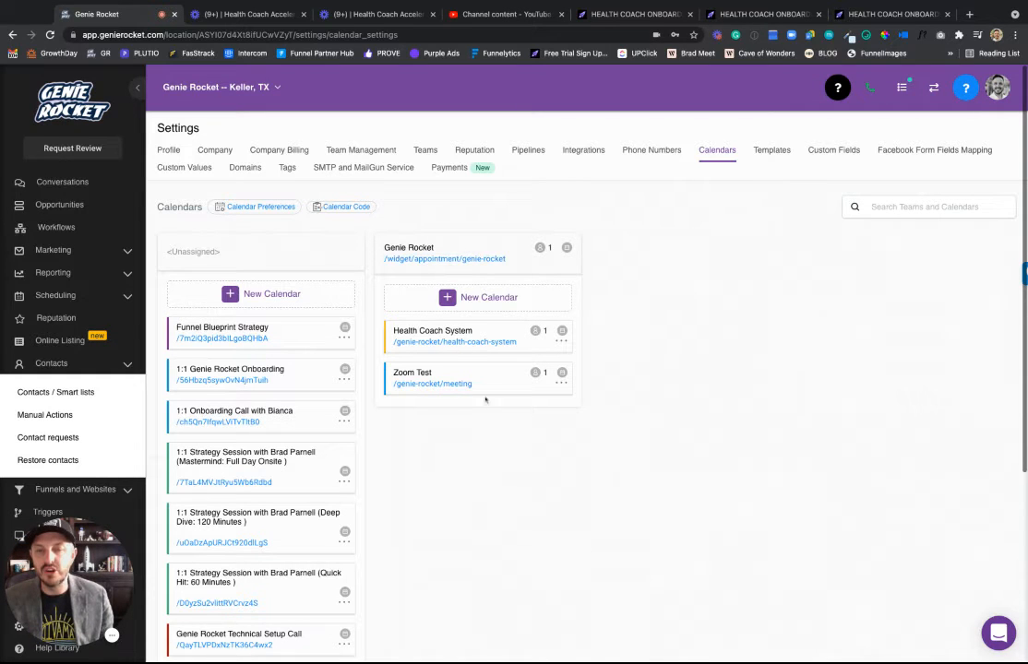
pyautogui.click(421, 342)
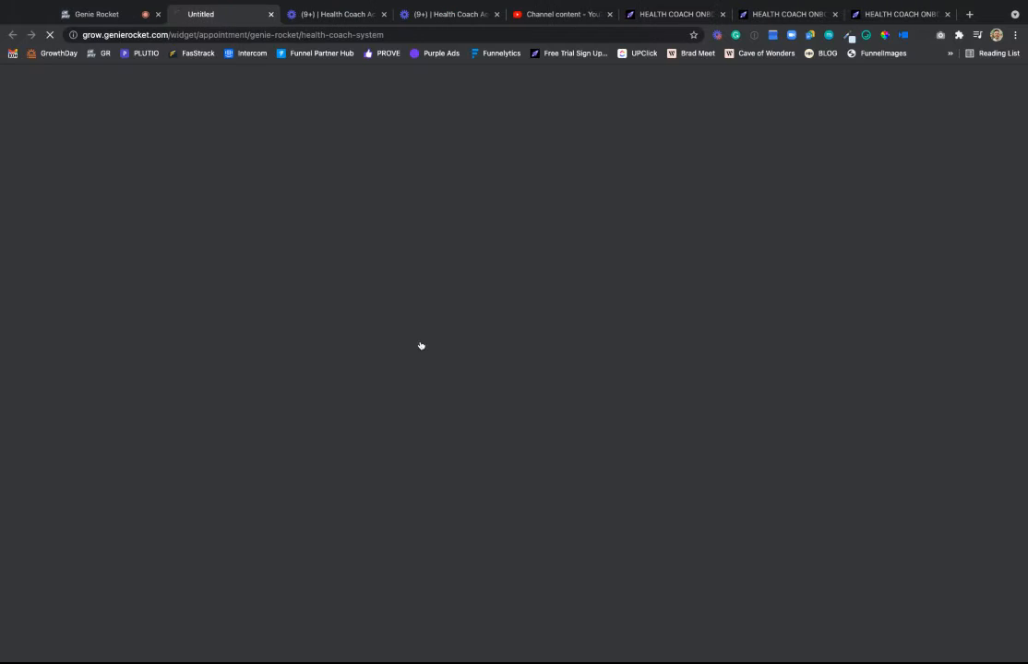
# Switch back to the Genie Rocket tab with the Calendars settings.
pyautogui.click(103, 13)
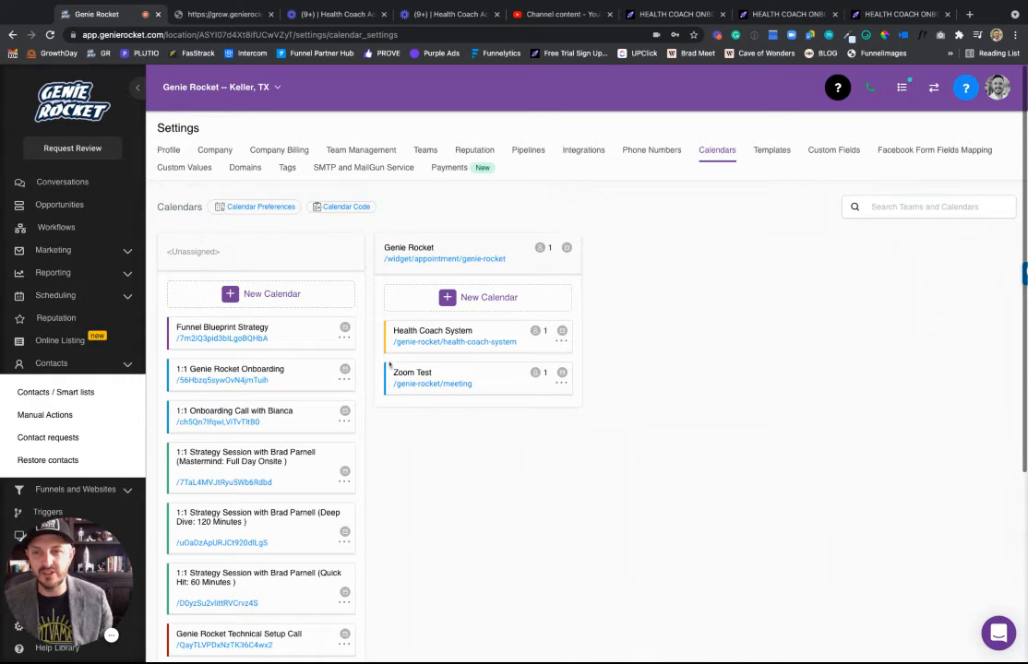
# Start a new calendar named 'Initial Health Coach Assessment', correcting the misspelling.
pyautogui.click(272, 295)
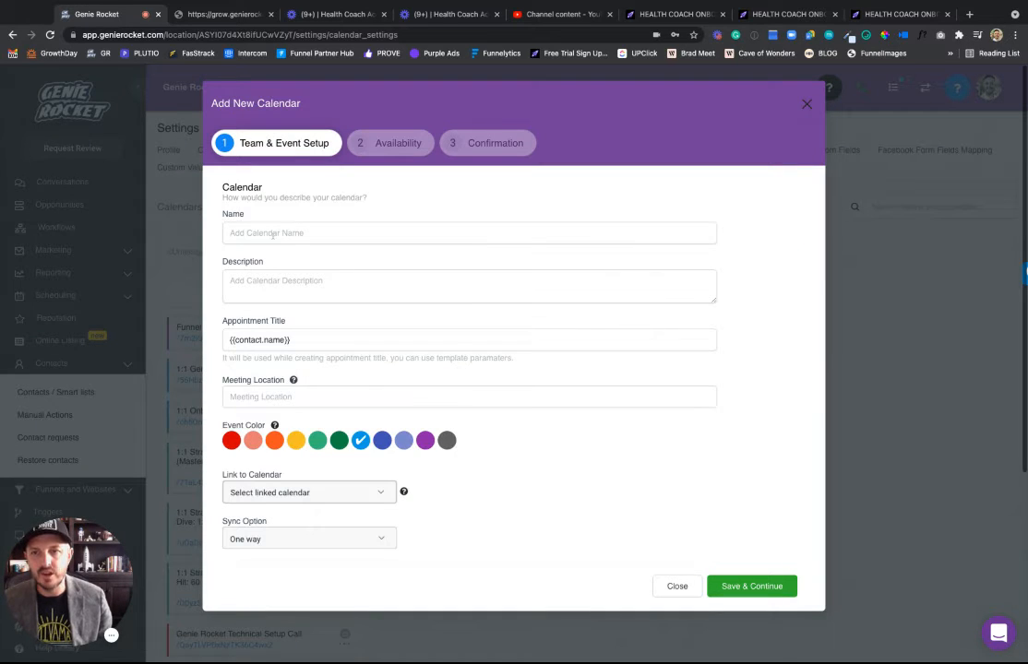
pyautogui.click(273, 236)
pyautogui.write('H')
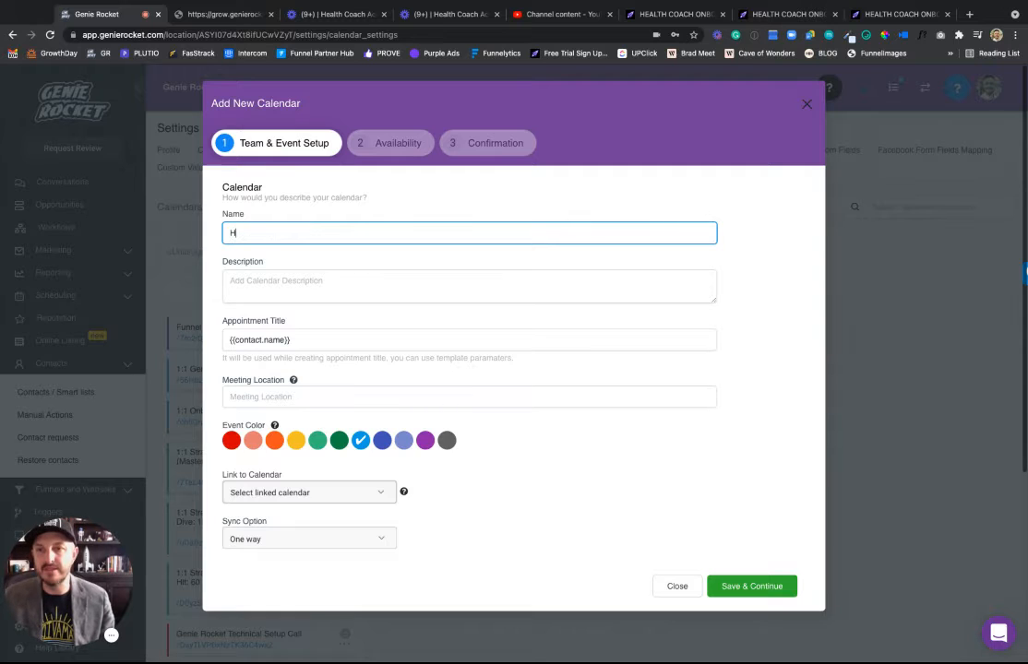
pyautogui.press('BackSpace')
pyautogui.write('In')
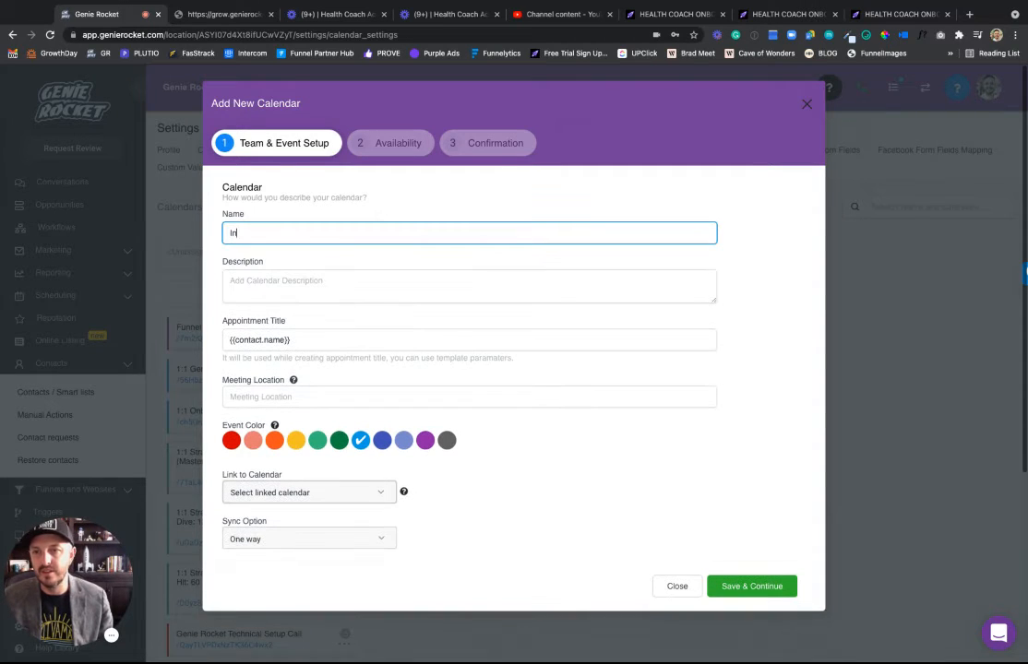
pyautogui.write('itial Healt')
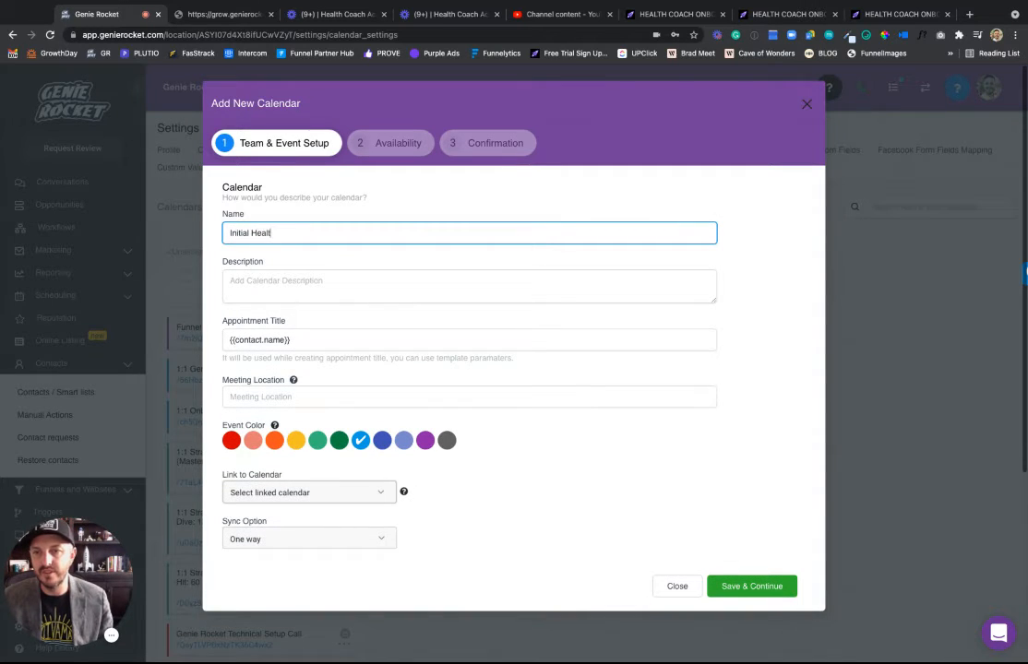
pyautogui.write('h Coach Ass')
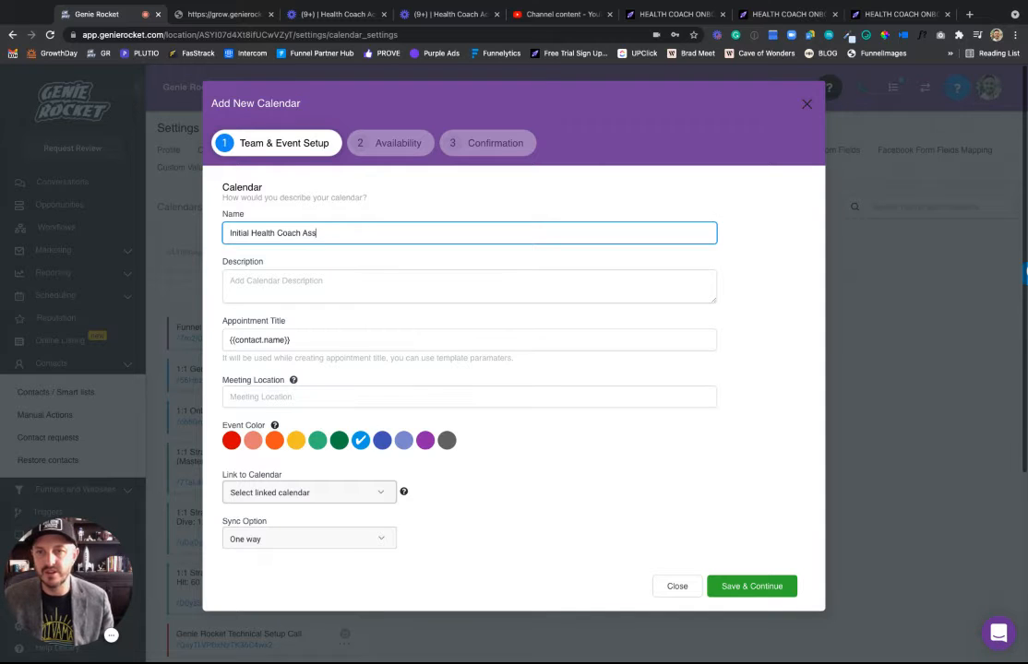
pyautogui.write('esment')
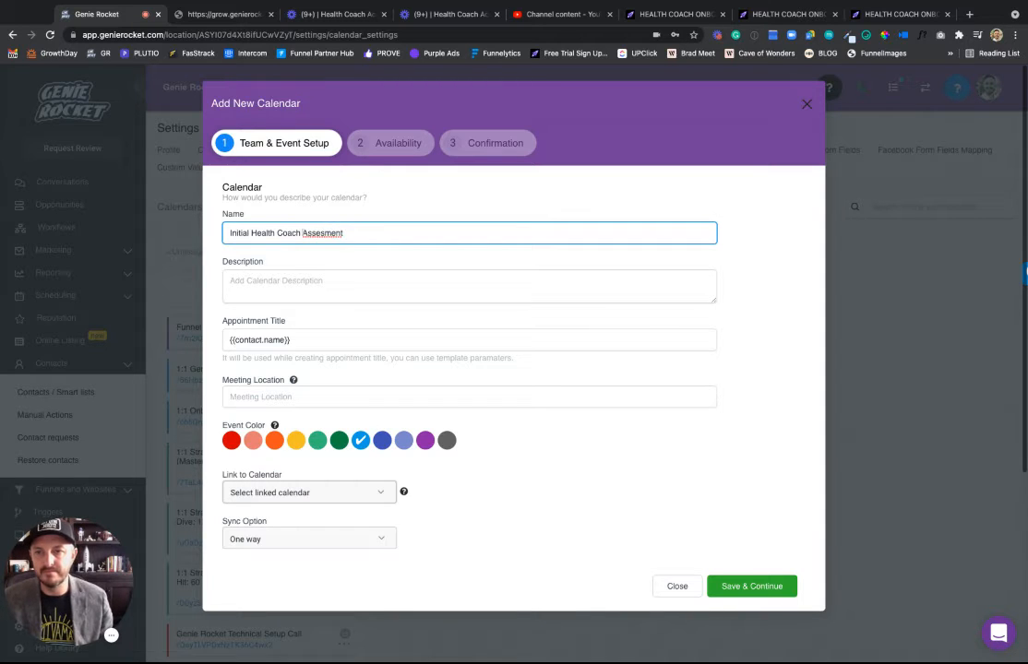
pyautogui.doubleClick(307, 234)
pyautogui.click(343, 242)
pyautogui.click(402, 259)
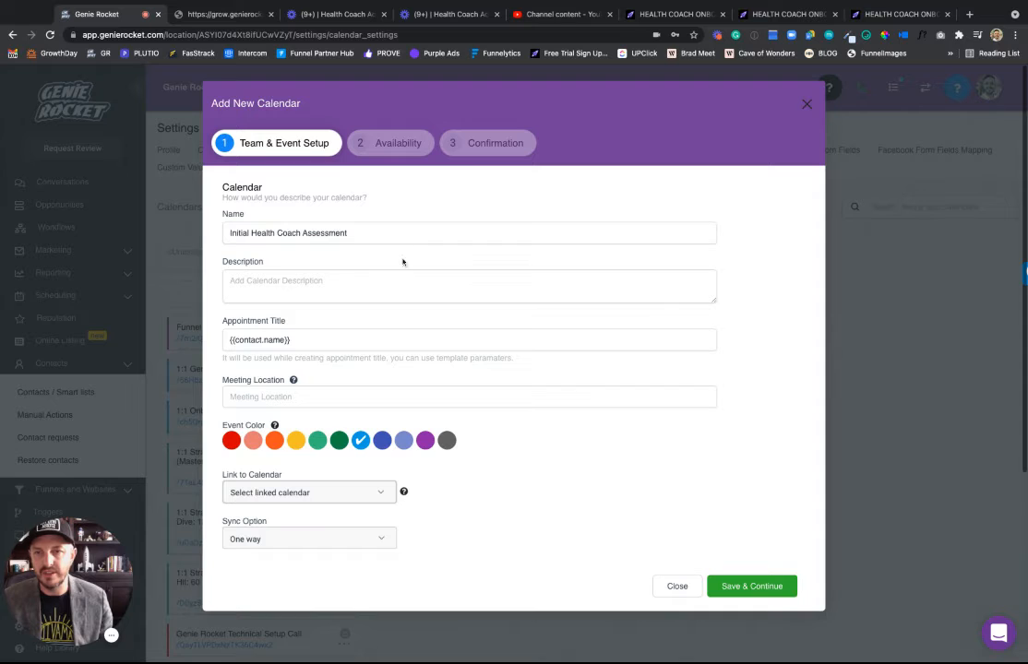
# Enter a 30 minute health assessment description and a health assessment zoom-call appointment title.
pyautogui.click(287, 294)
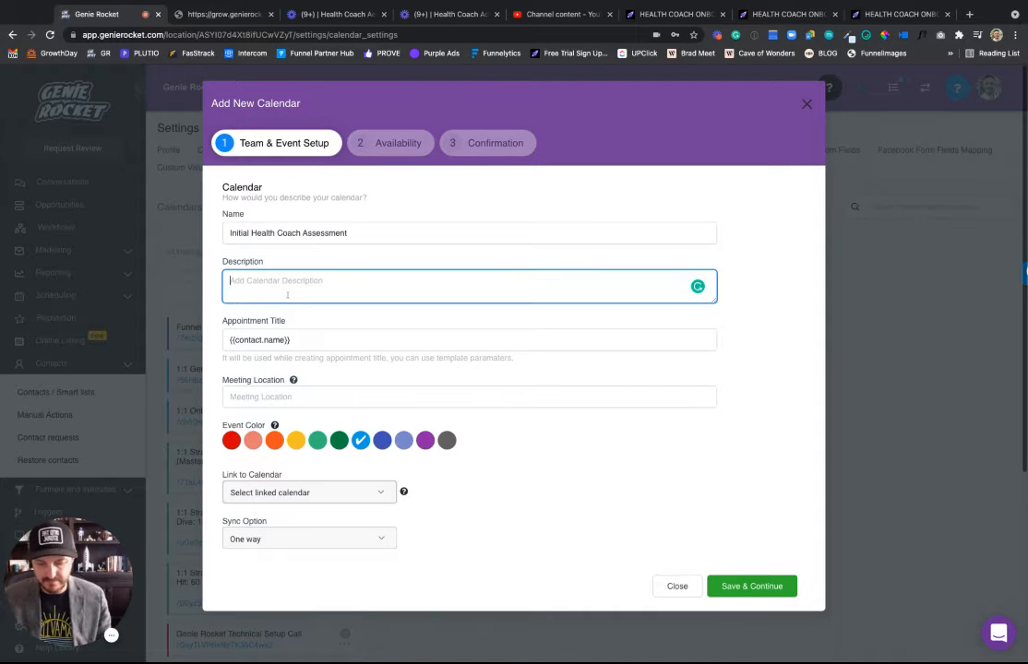
pyautogui.write('30 minute health assesment')
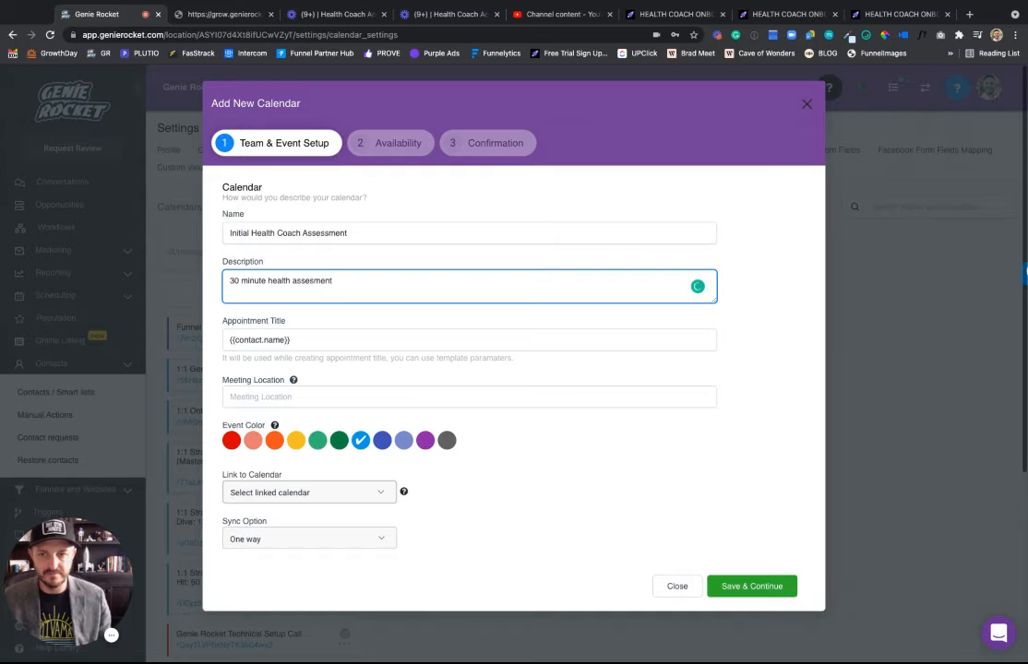
pyautogui.click(319, 341)
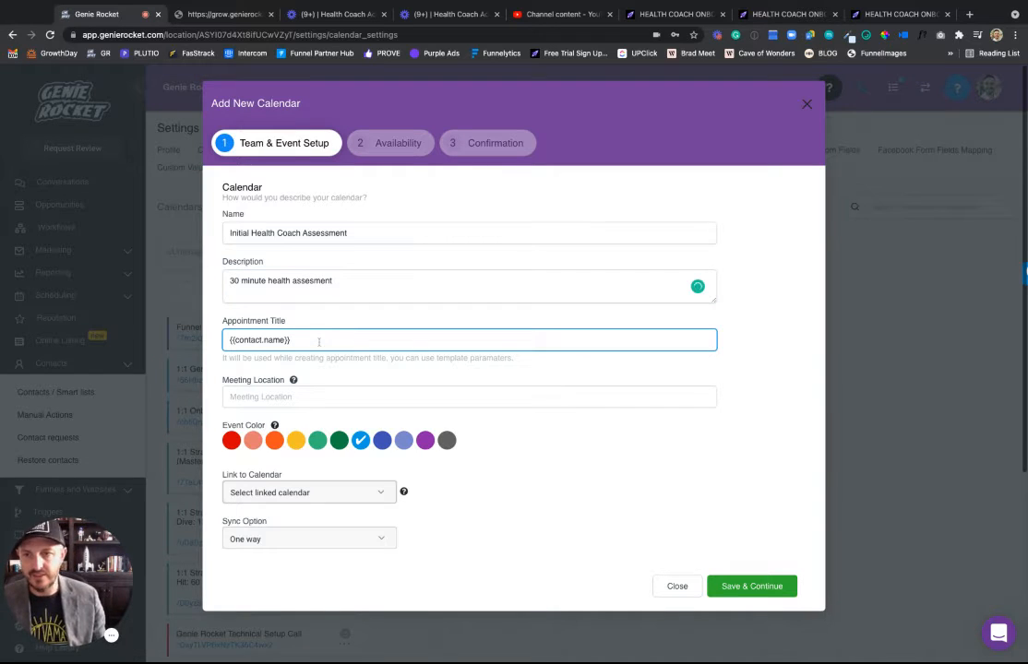
pyautogui.write('-')
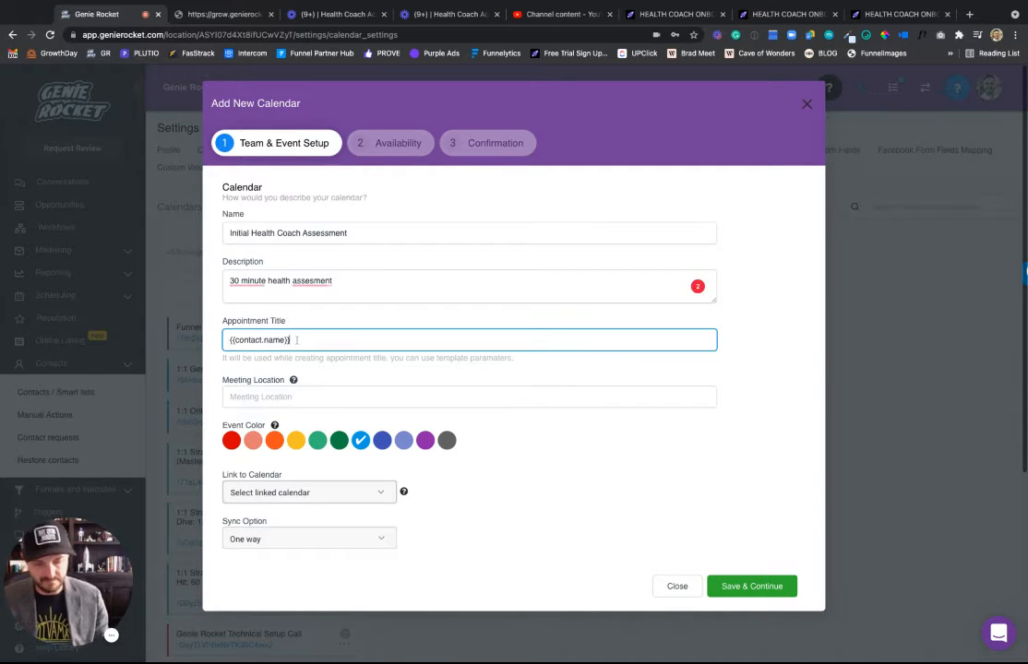
pyautogui.write(' health as')
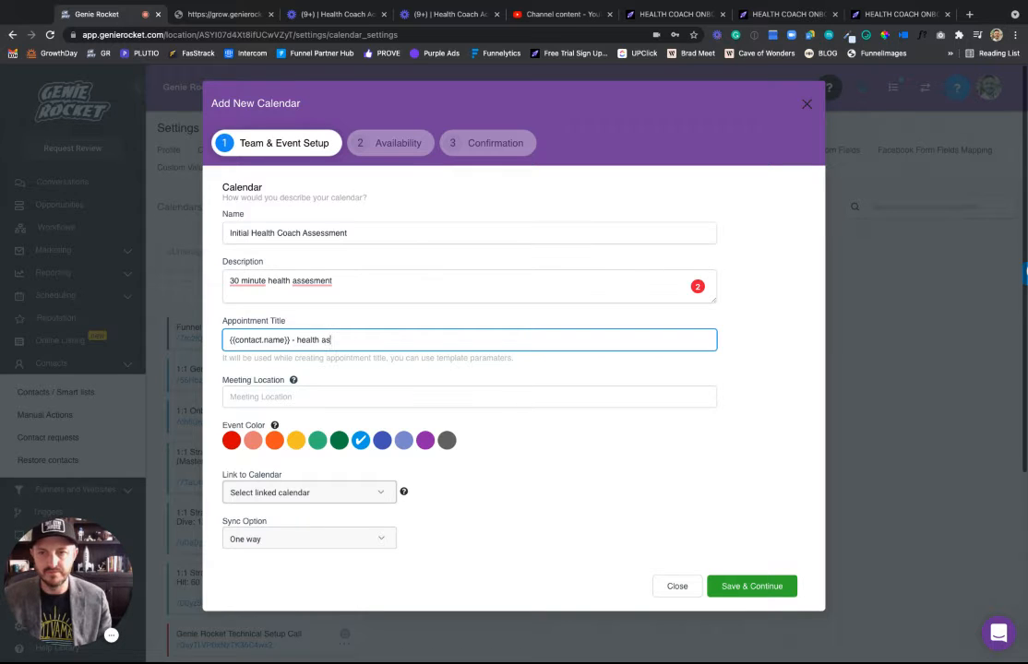
pyautogui.write('sement with')
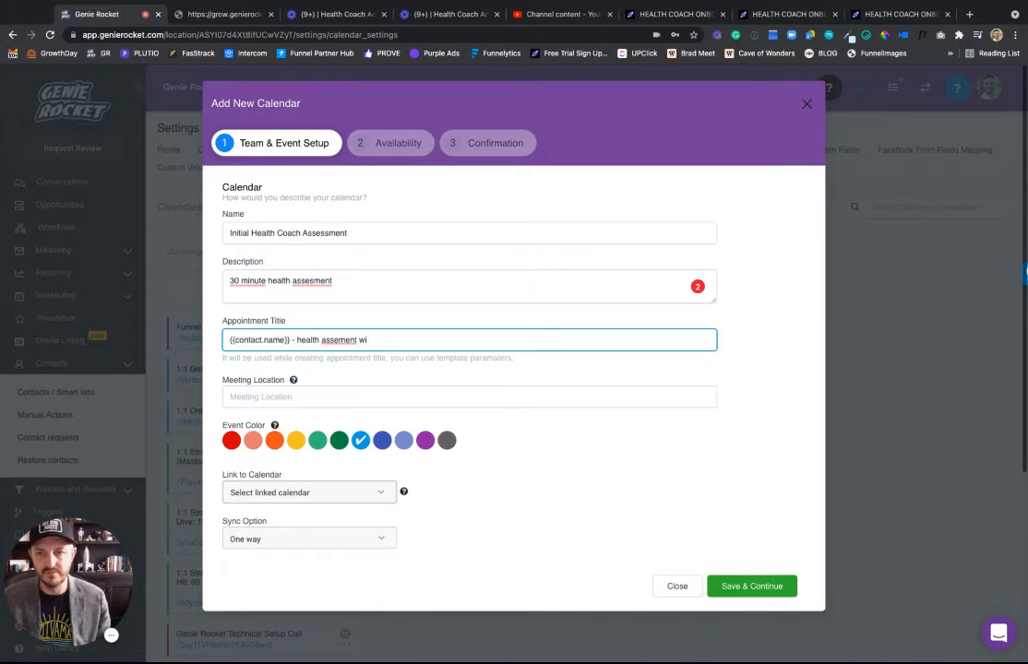
pyautogui.press('BackSpace')
pyautogui.press('BackSpace')
pyautogui.press('BackSpace')
pyautogui.press('BackSpace')
pyautogui.write('sment')
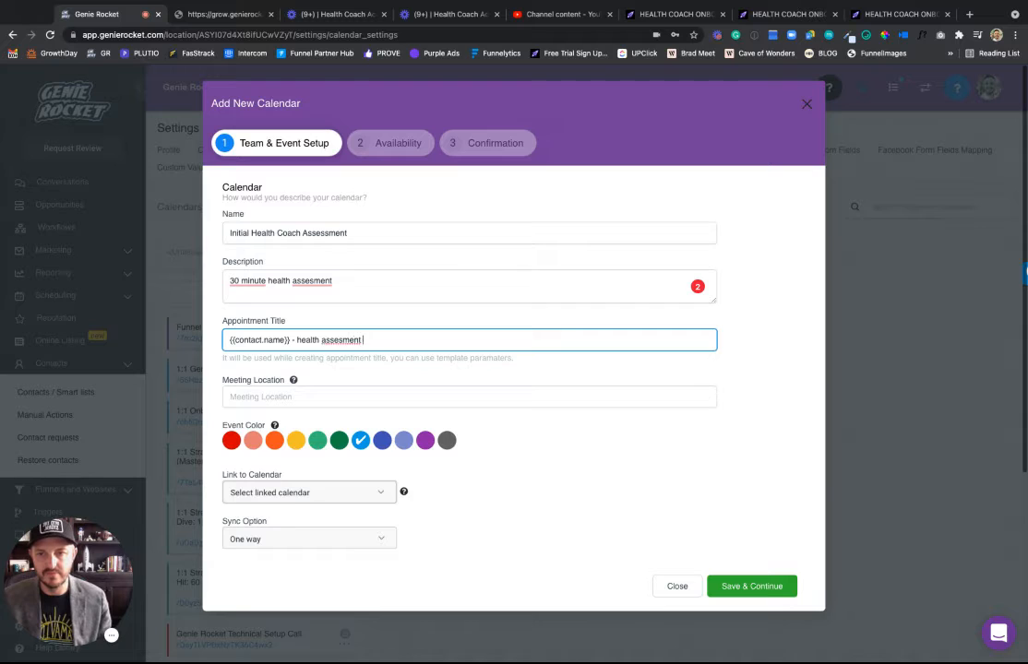
pyautogui.press('BackSpace')
pyautogui.press('BackSpace')
pyautogui.press('BackSpace')
pyautogui.press('BackSpace')
pyautogui.press('BackSpace')
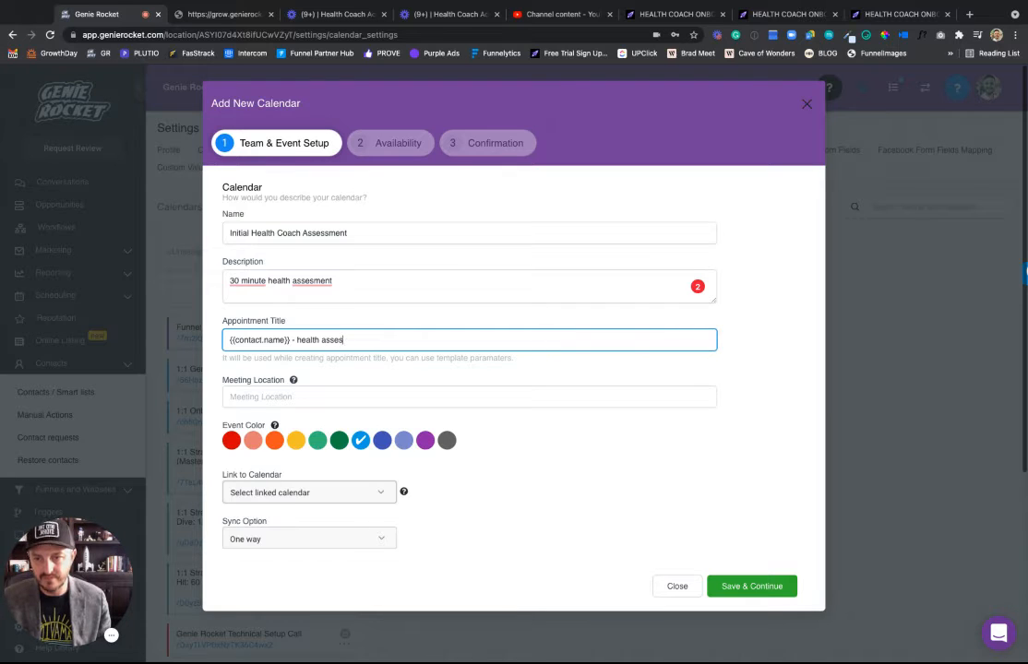
pyautogui.write('ment zoom ca')
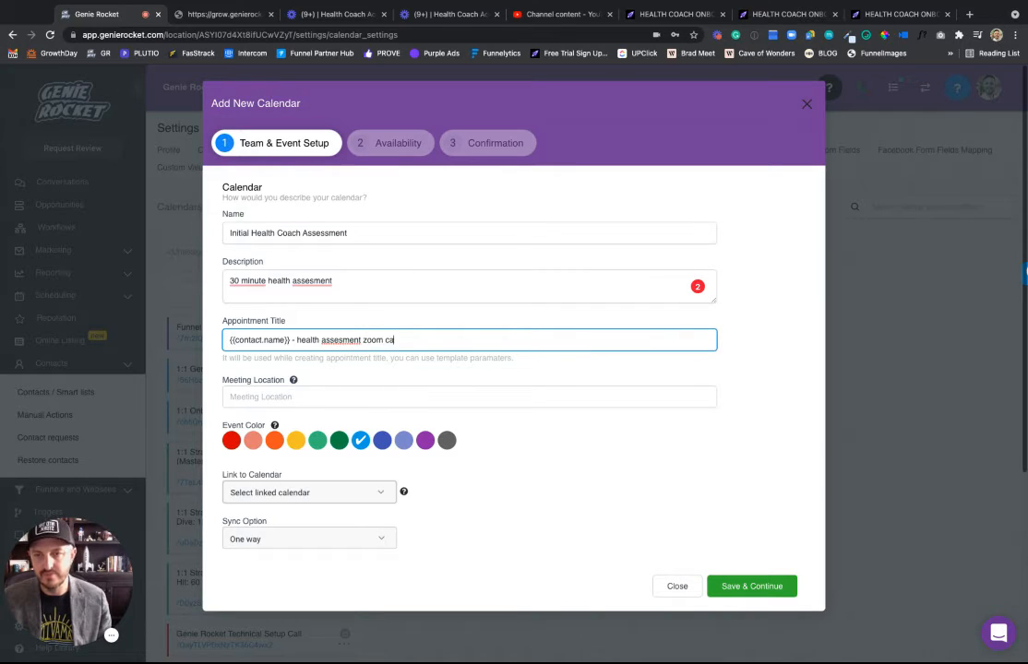
pyautogui.write('ll')
pyautogui.doubleClick(325, 340)
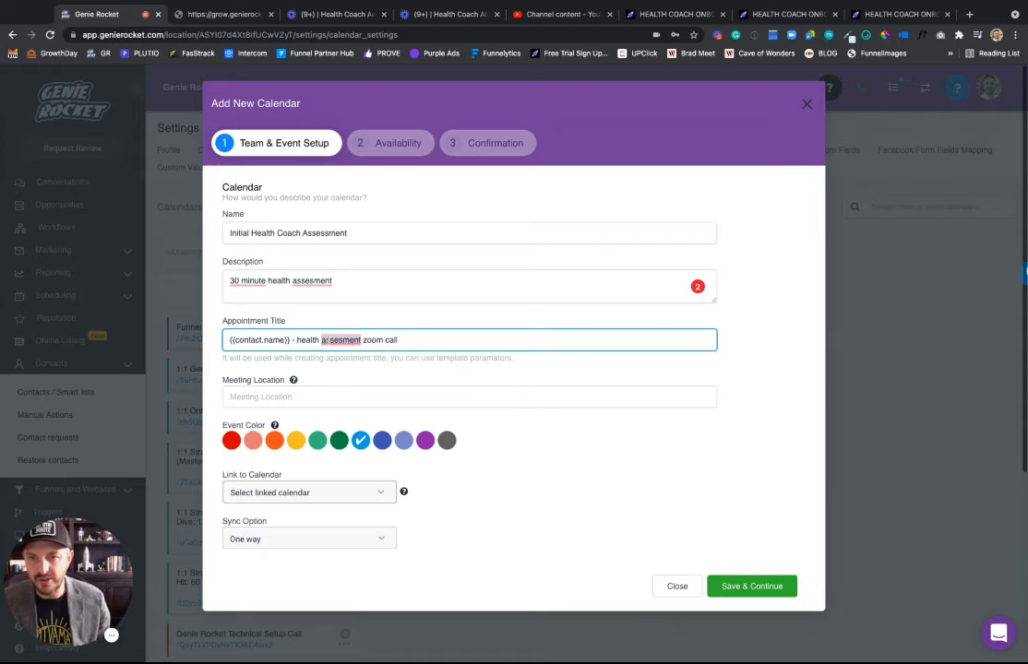
pyautogui.write('ses')
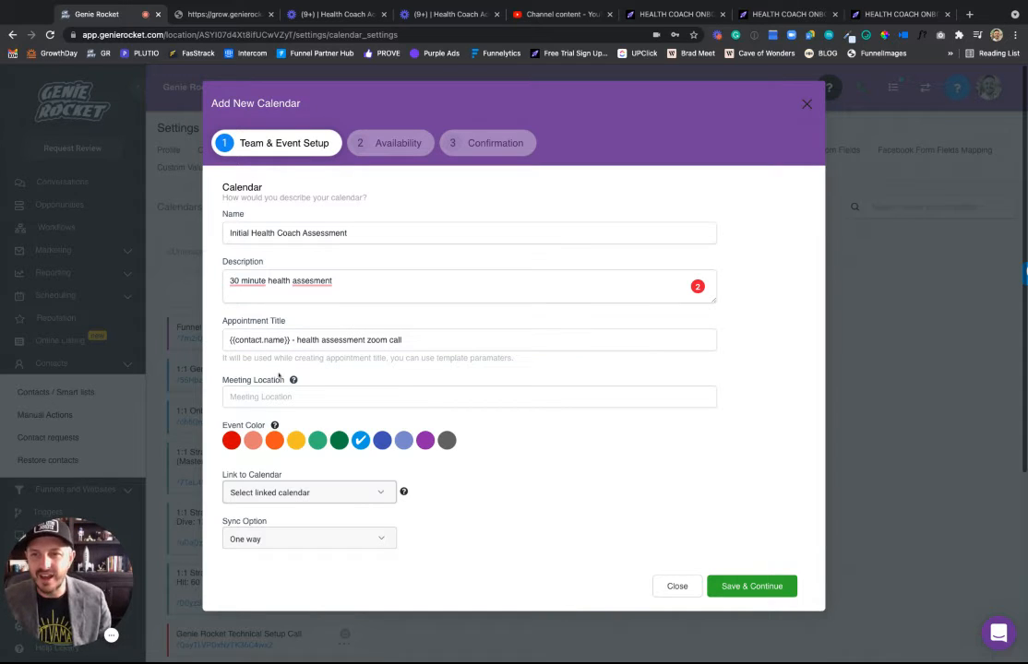
# Correct the description's spelling to '30 minute health assessment'.
pyautogui.click(312, 280)
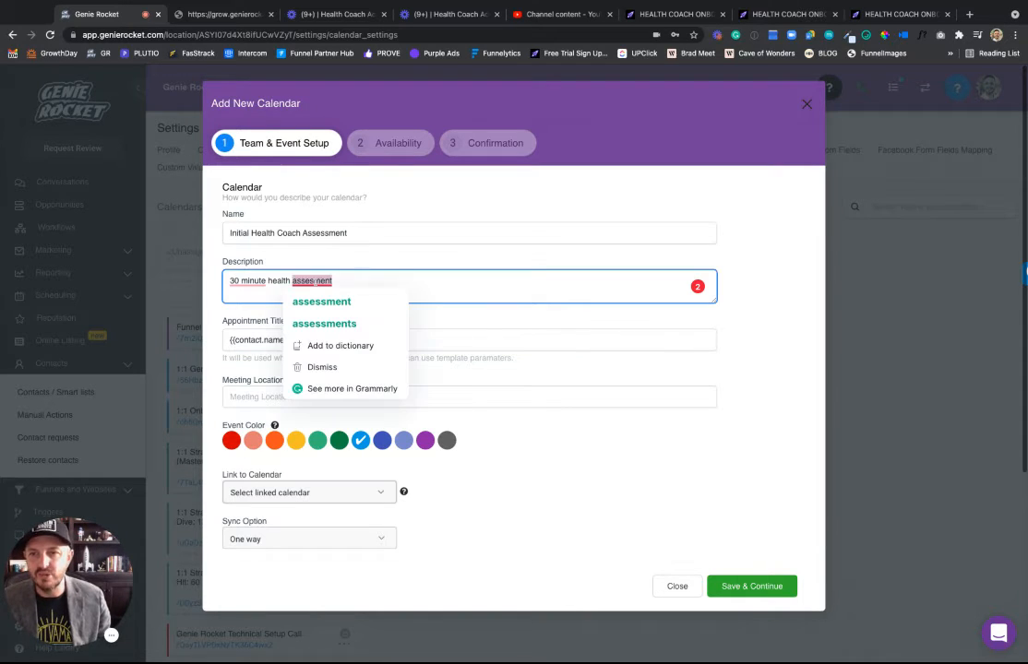
pyautogui.click(294, 302)
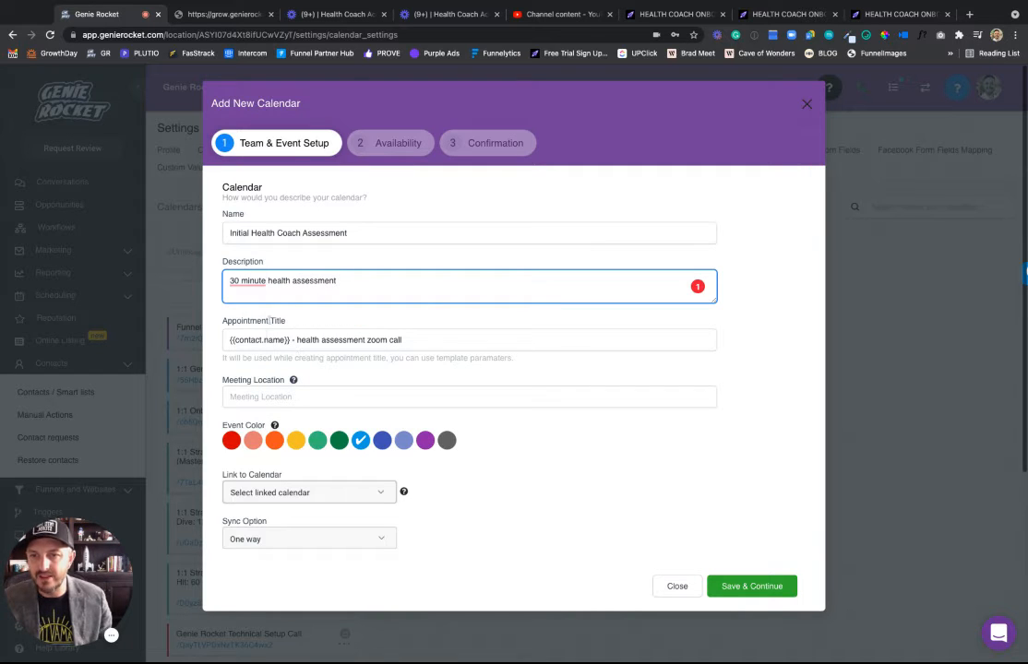
pyautogui.click(488, 330)
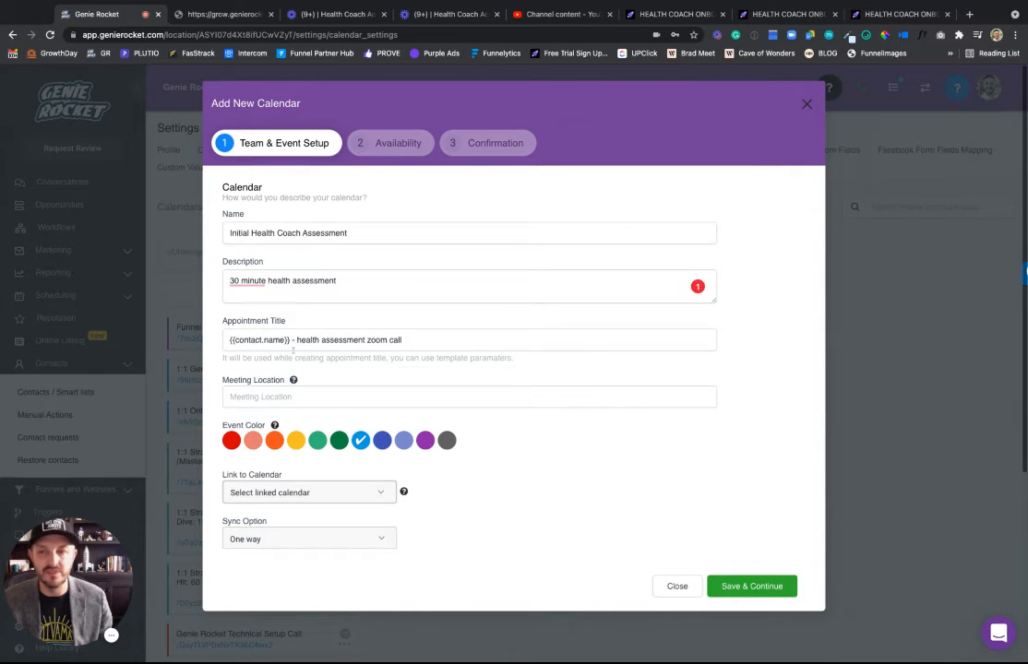
pyautogui.click(292, 397)
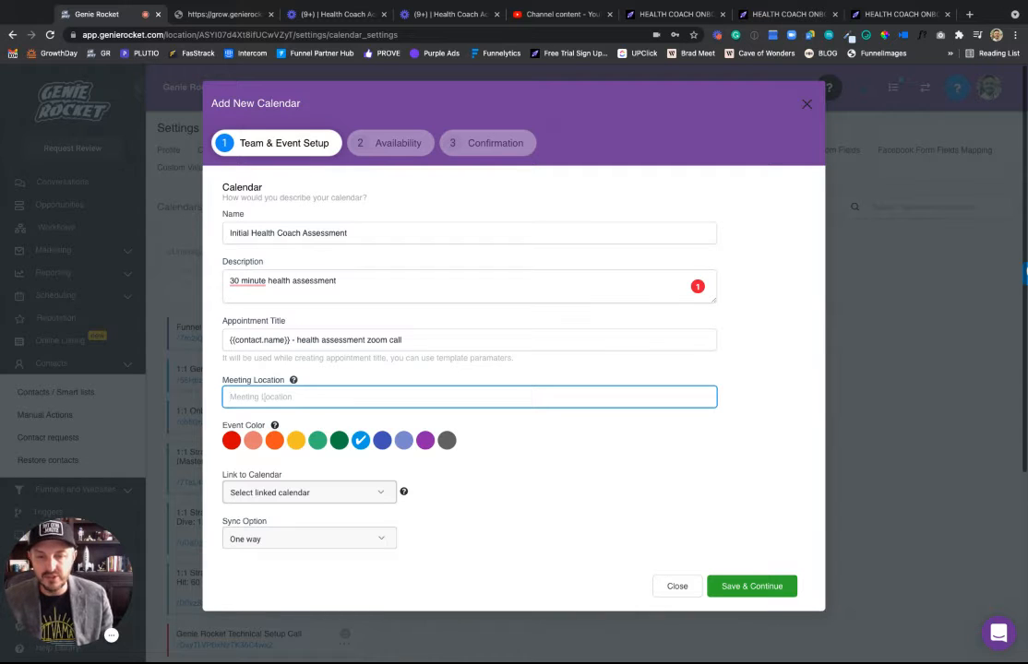
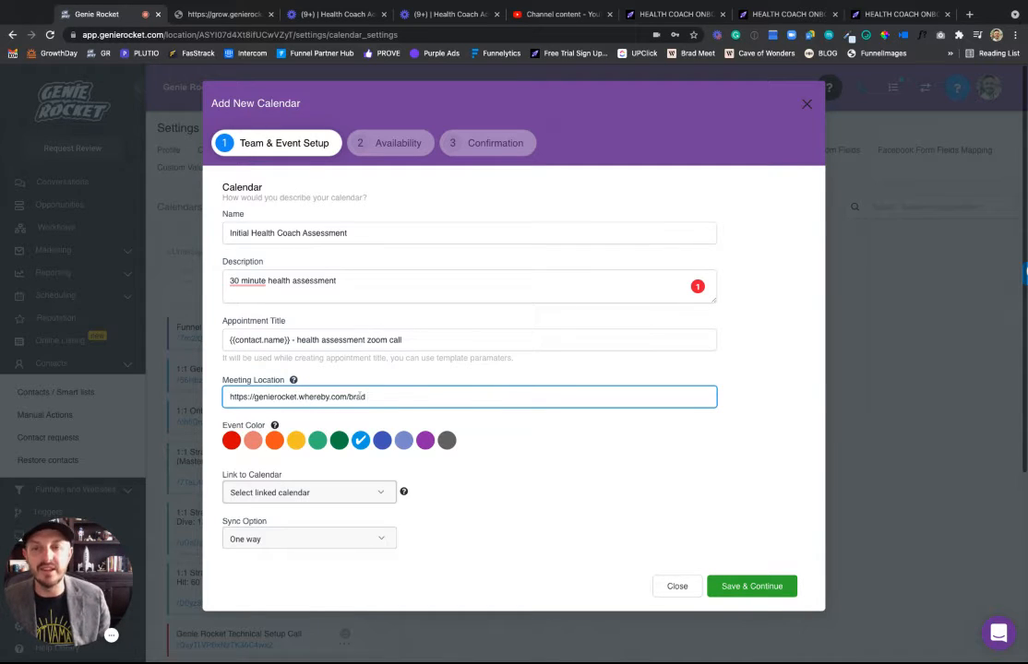
# Set the meeting location to the coach's Whereby room URL and event colour to Banana.
pyautogui.click(296, 443)
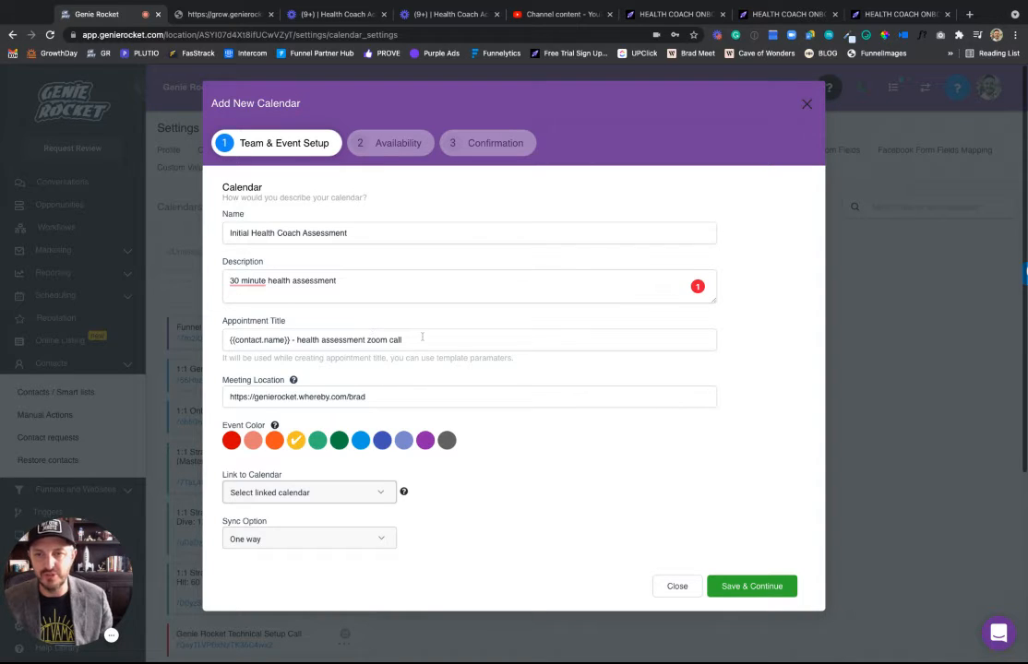
# Link the calendar to the coach's Google calendar with Two way sync, then save.
pyautogui.click(332, 493)
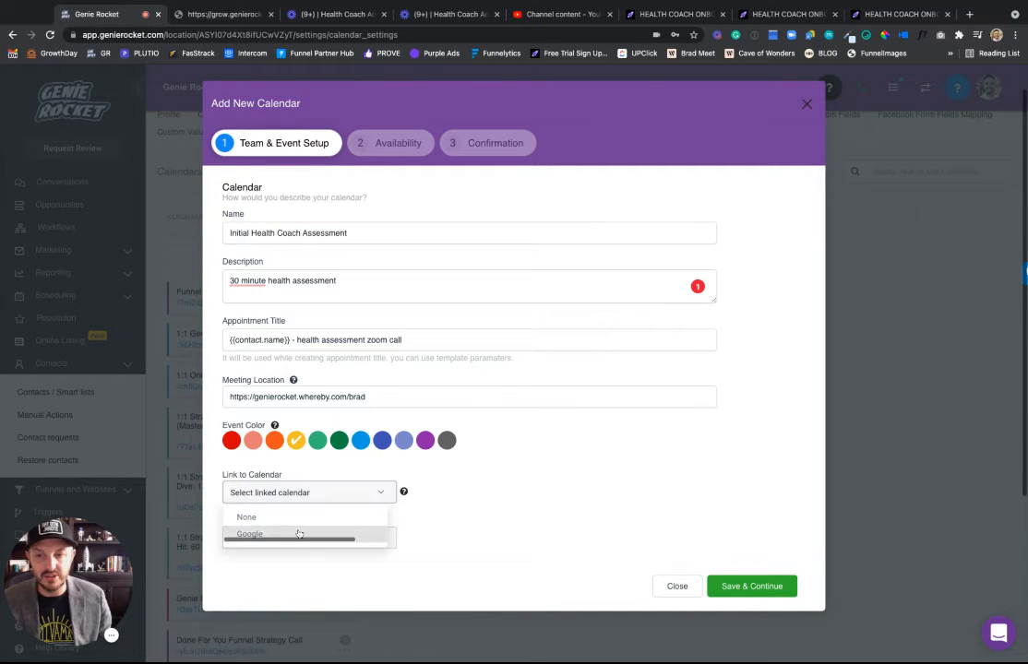
pyautogui.click(298, 533)
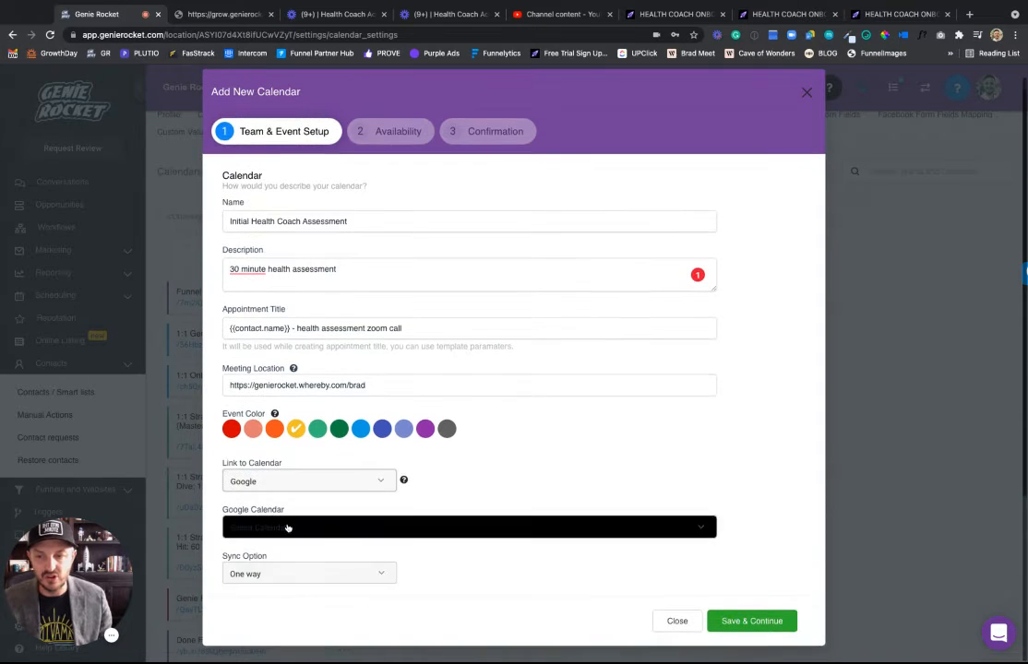
pyautogui.click(291, 538)
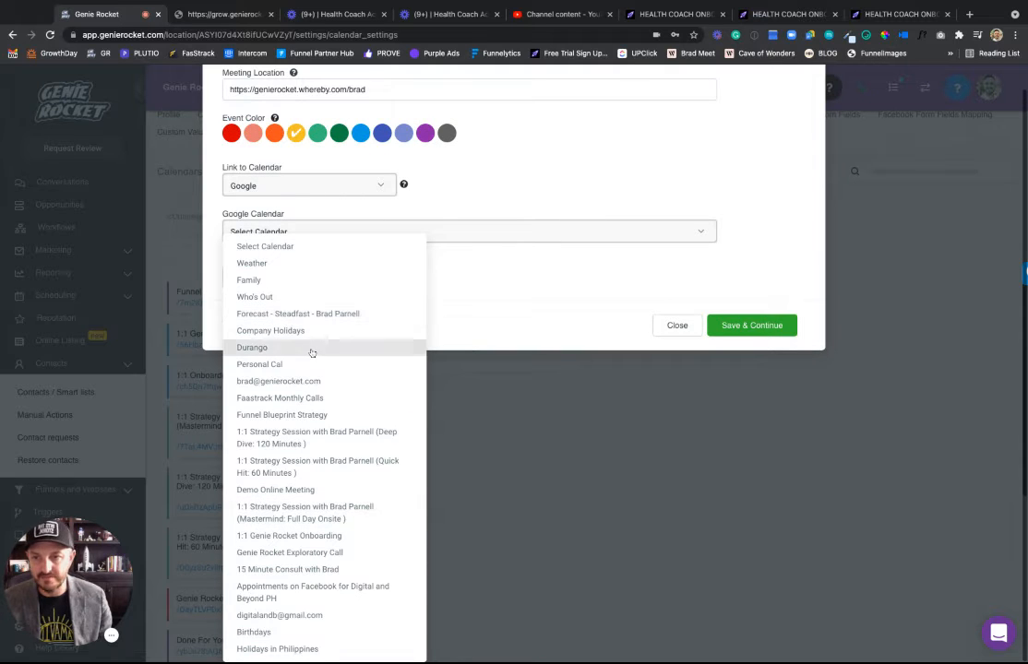
pyautogui.click(315, 386)
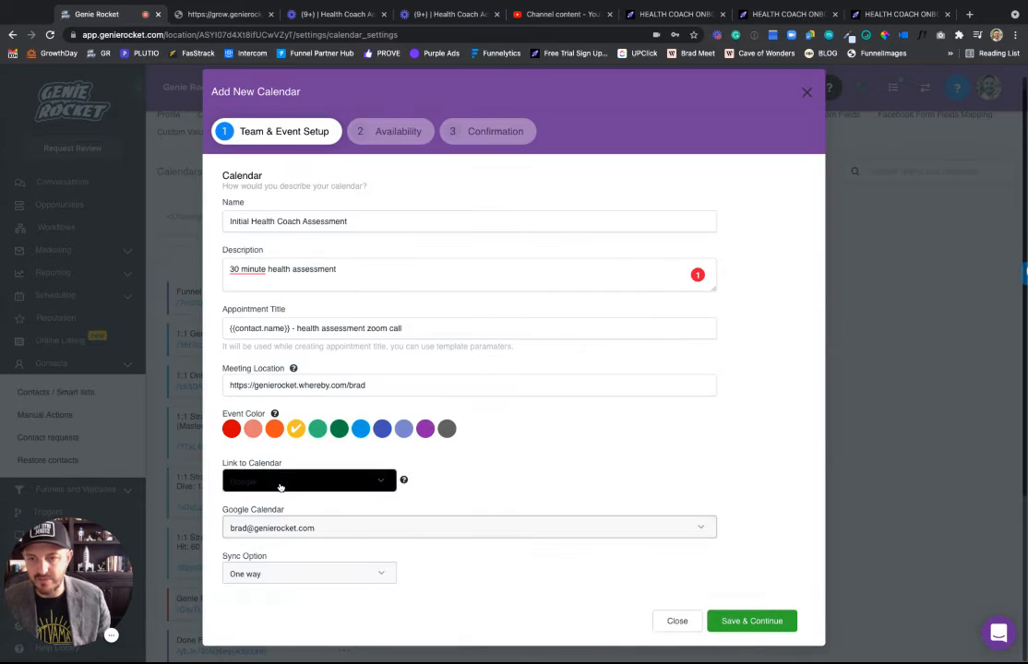
pyautogui.click(306, 574)
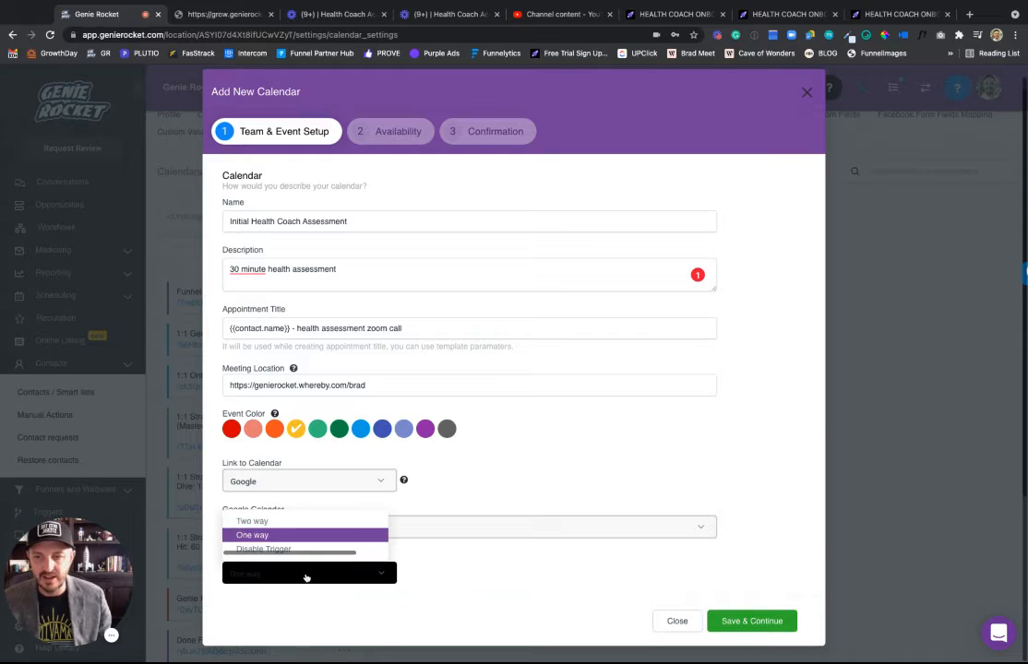
pyautogui.click(253, 521)
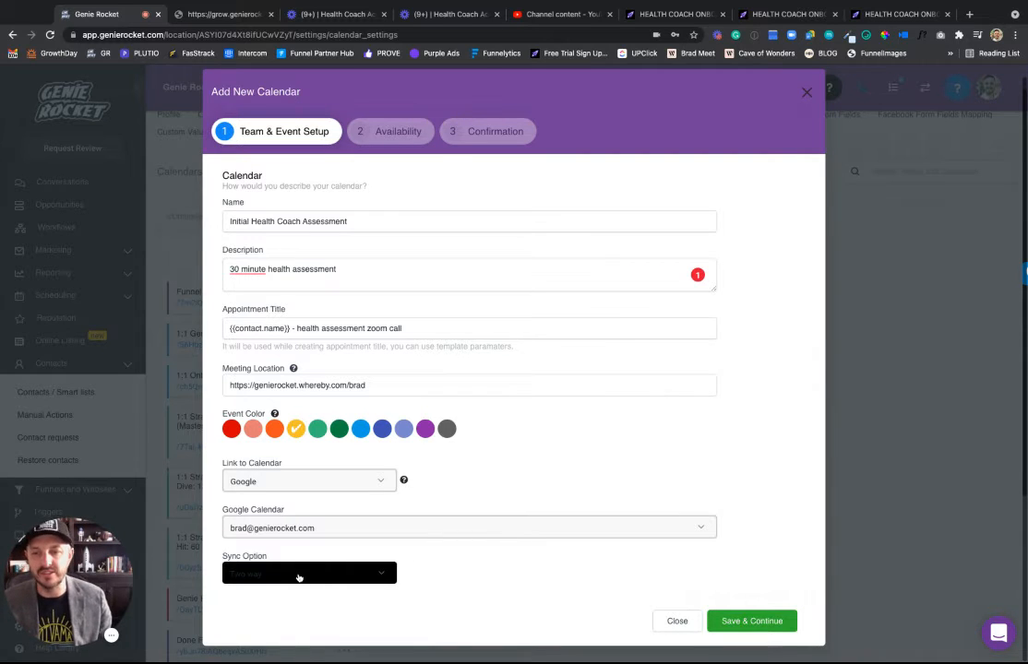
pyautogui.click(749, 621)
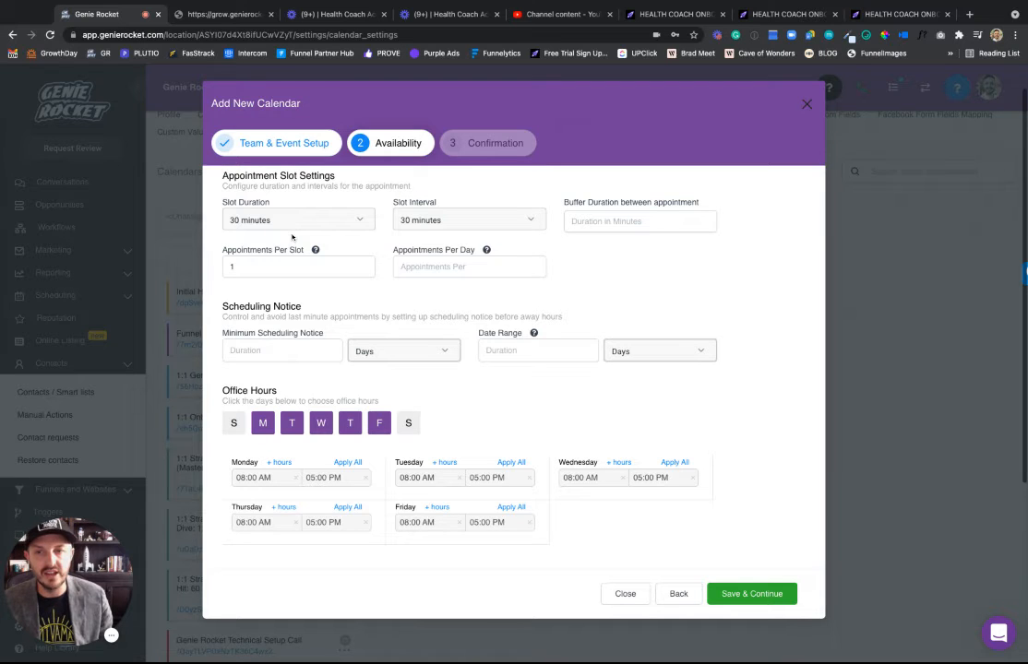
# Set a 15-minute buffer duration and a 1-day minimum scheduling notice.
pyautogui.click(624, 221)
pyautogui.write('15')
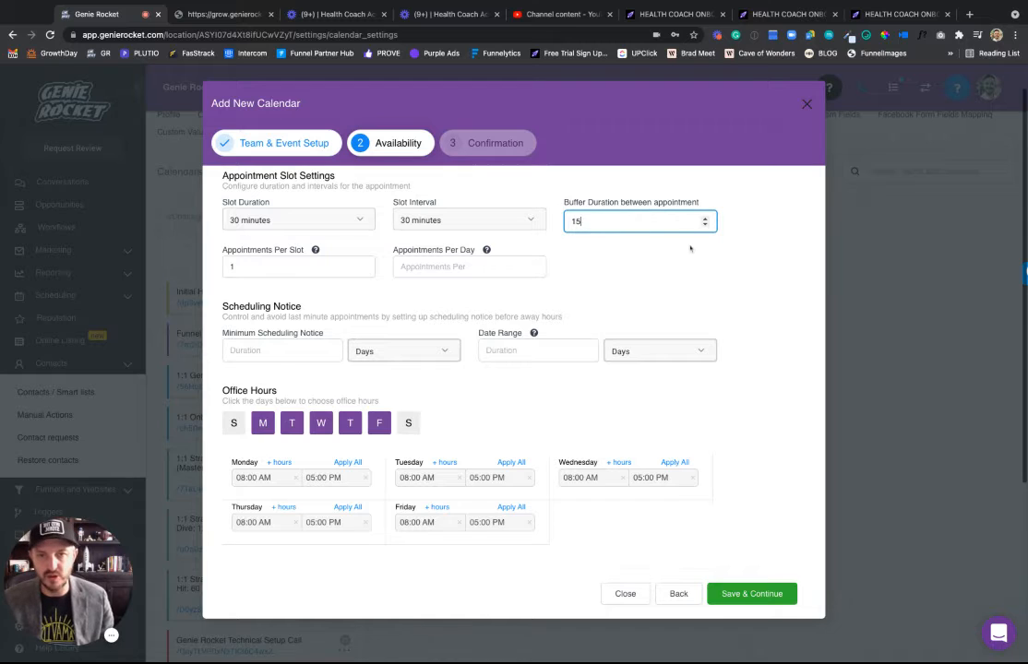
pyautogui.click(690, 252)
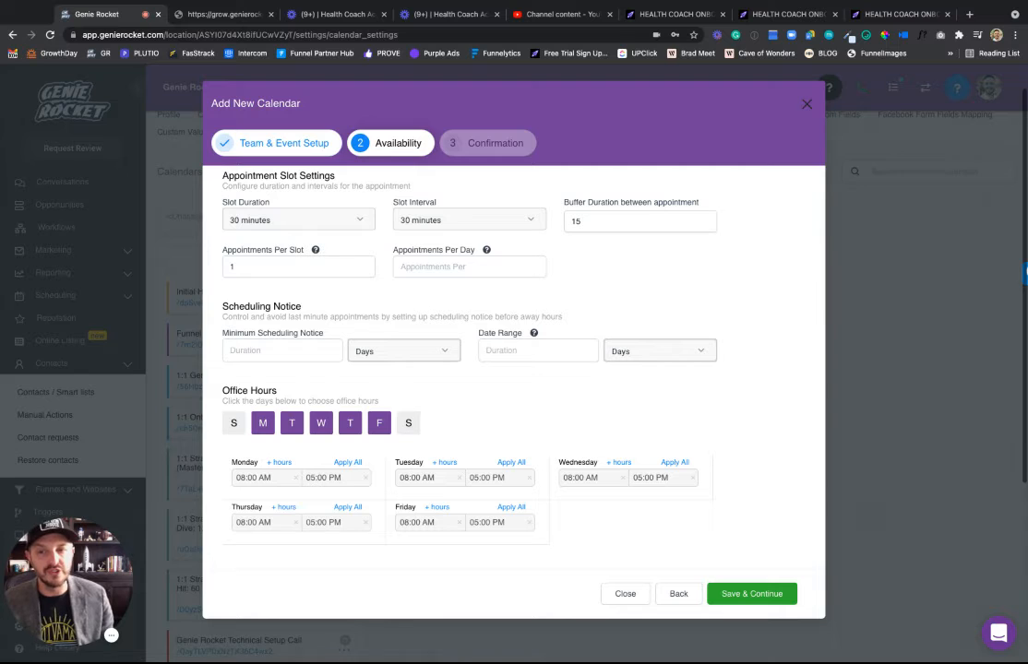
pyautogui.click(271, 351)
pyautogui.write('1')
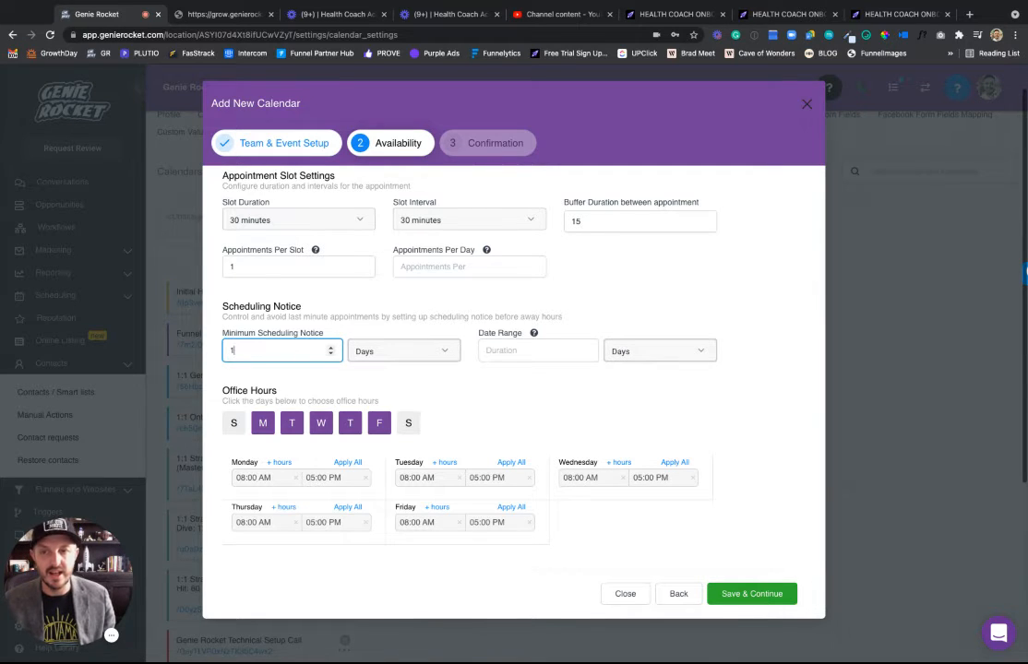
pyautogui.click(481, 384)
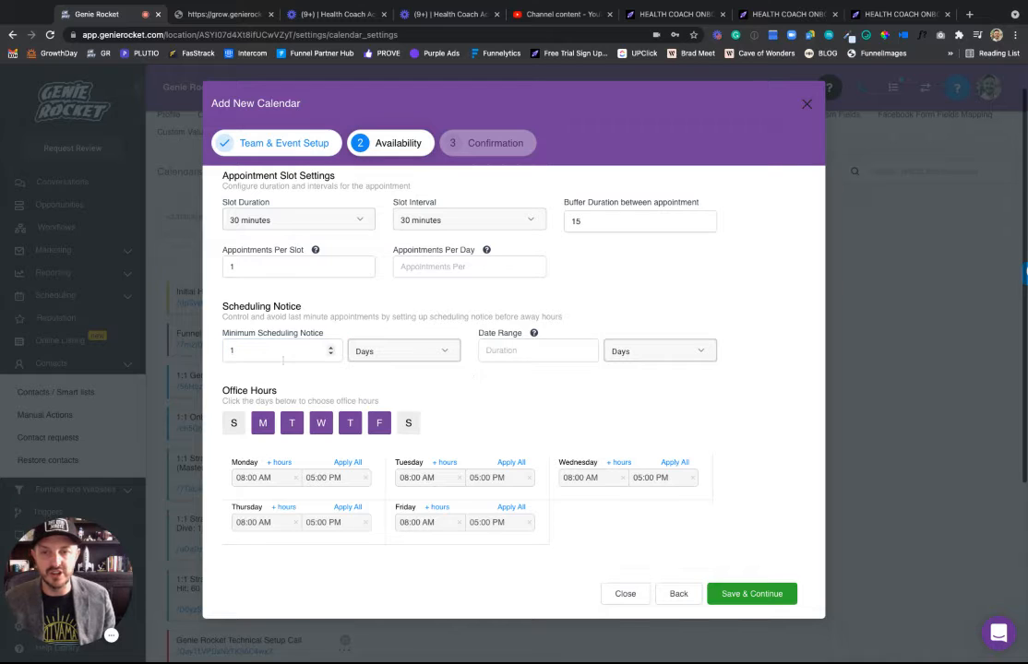
# Set the booking date range to 2 Weeks.
pyautogui.click(672, 355)
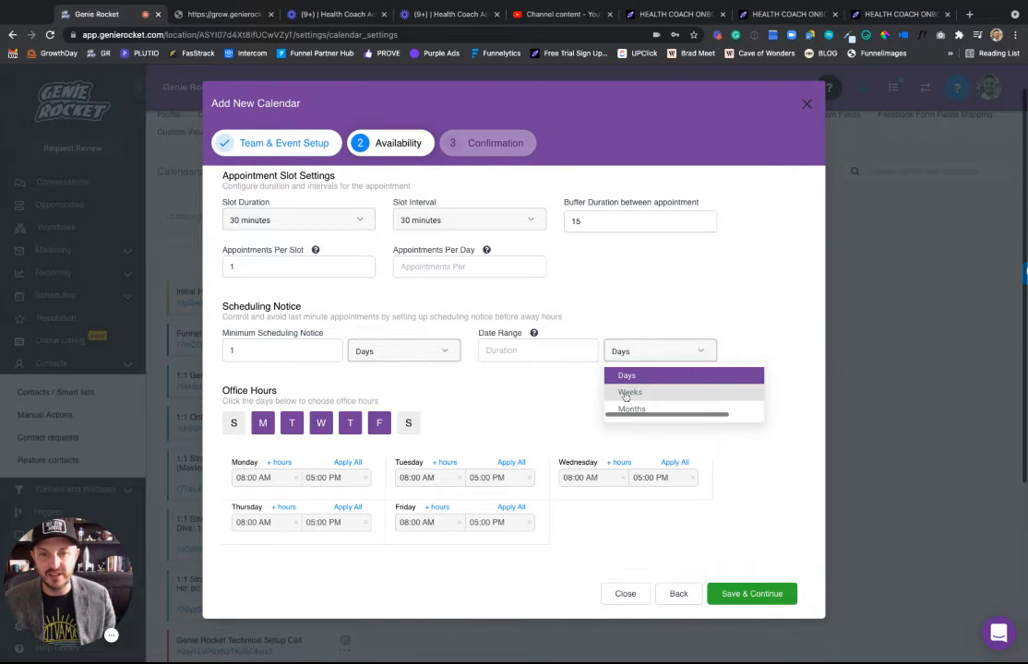
pyautogui.click(625, 395)
pyautogui.click(627, 360)
pyautogui.click(641, 371)
pyautogui.moveTo(533, 334)
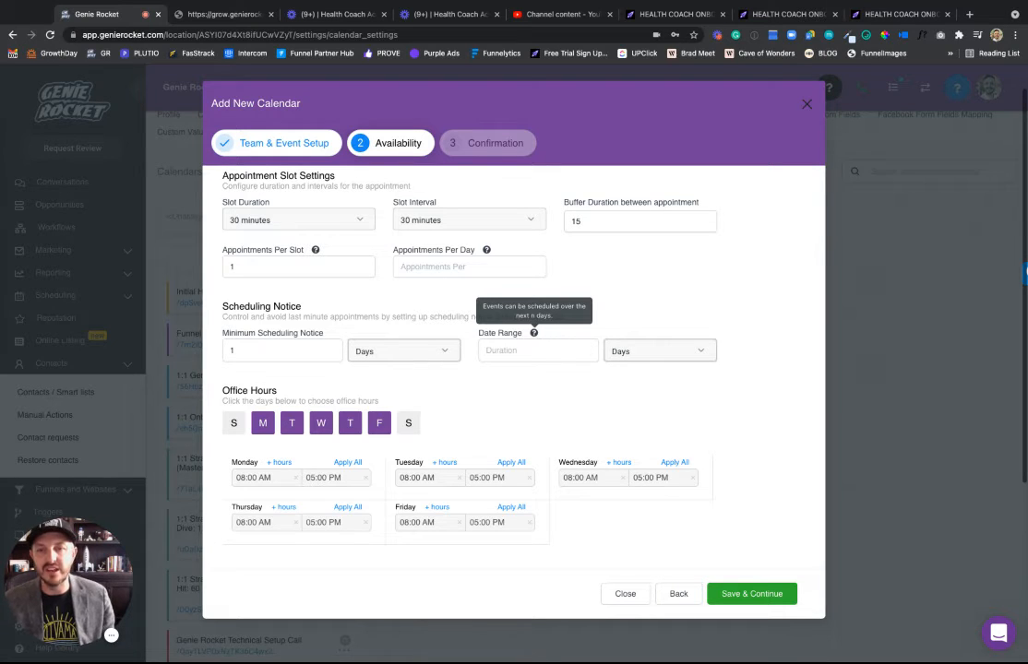
pyautogui.click(516, 350)
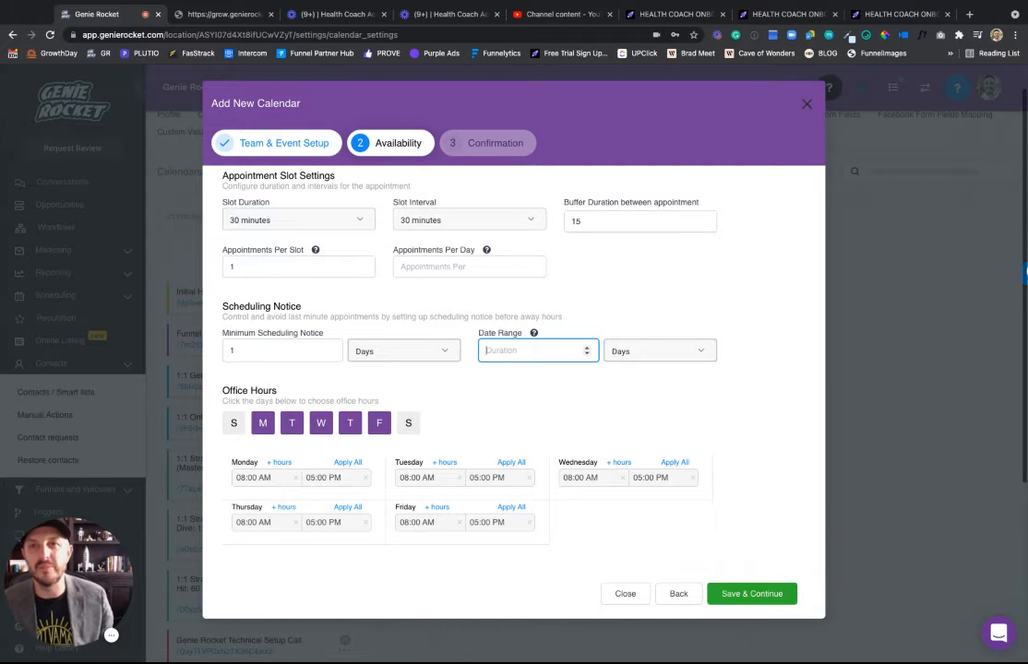
pyautogui.click(655, 350)
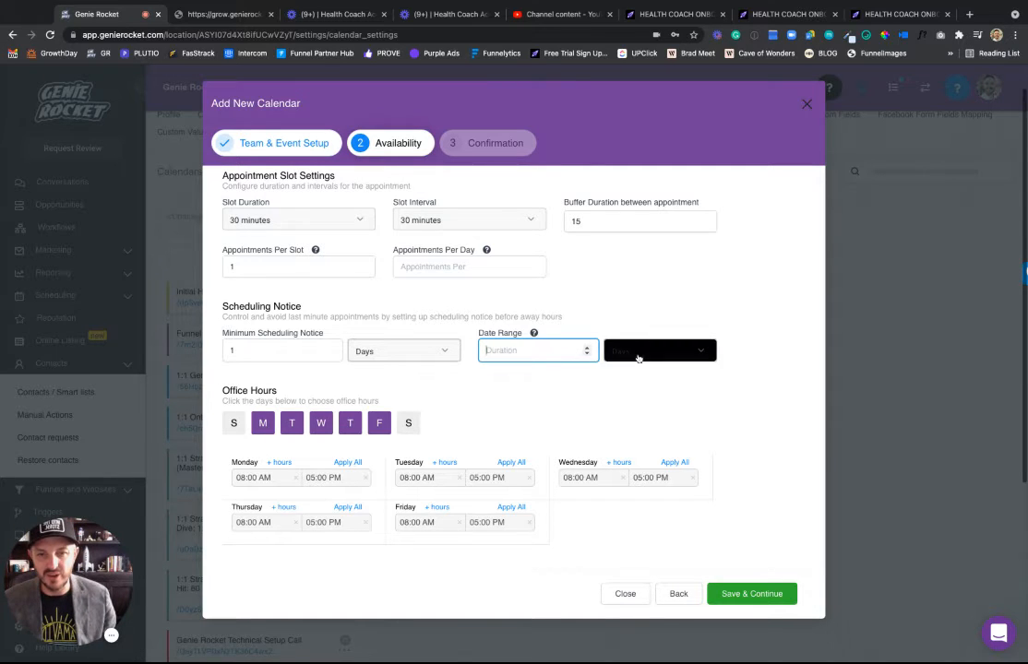
pyautogui.click(632, 392)
pyautogui.click(529, 352)
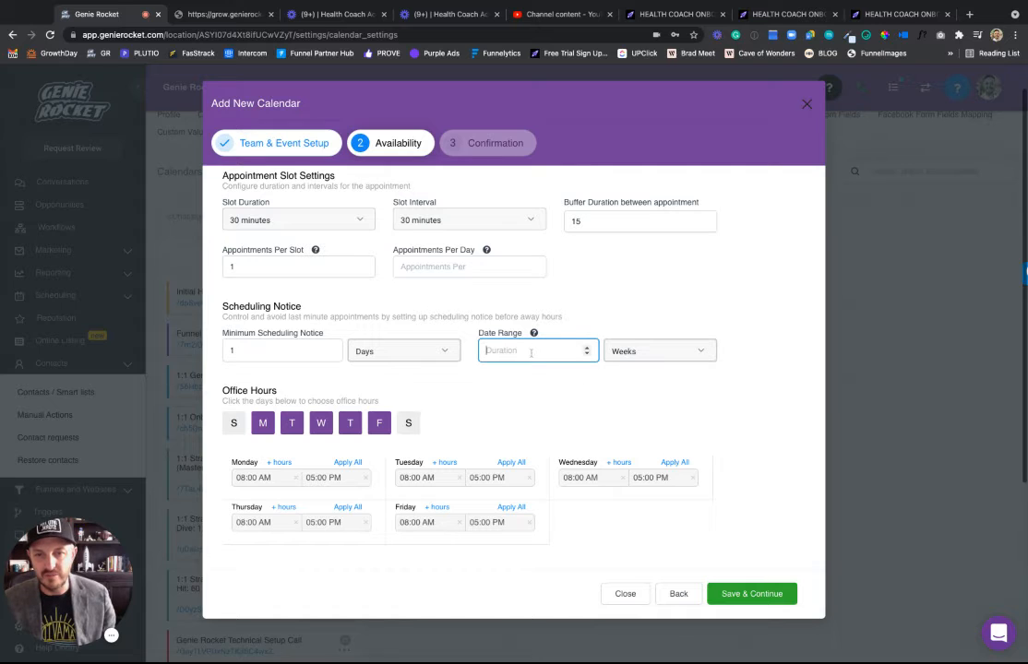
pyautogui.write('1')
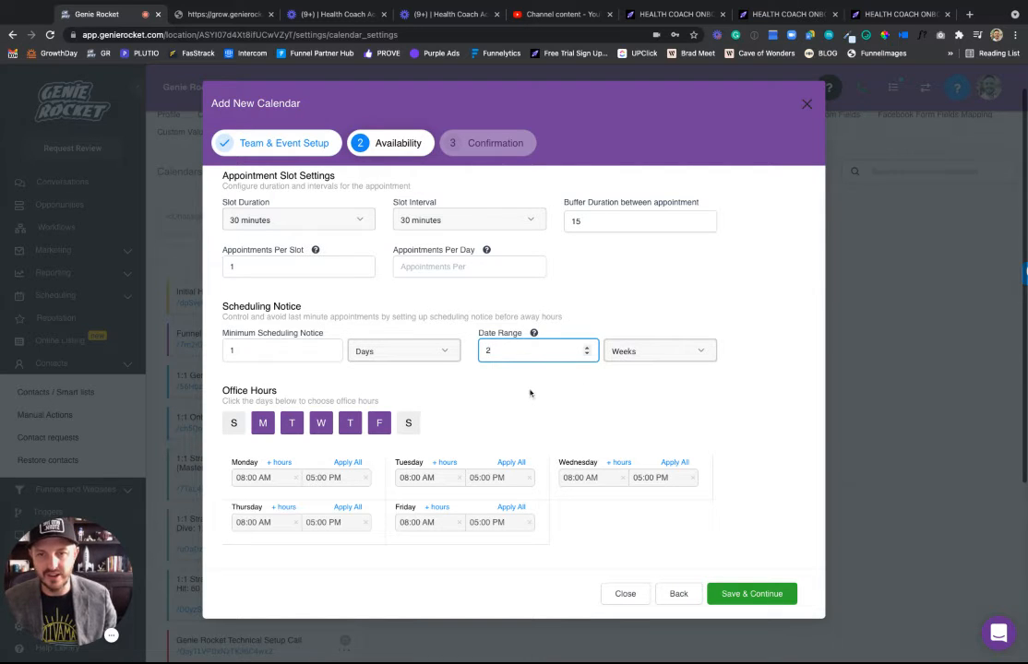
pyautogui.click(532, 397)
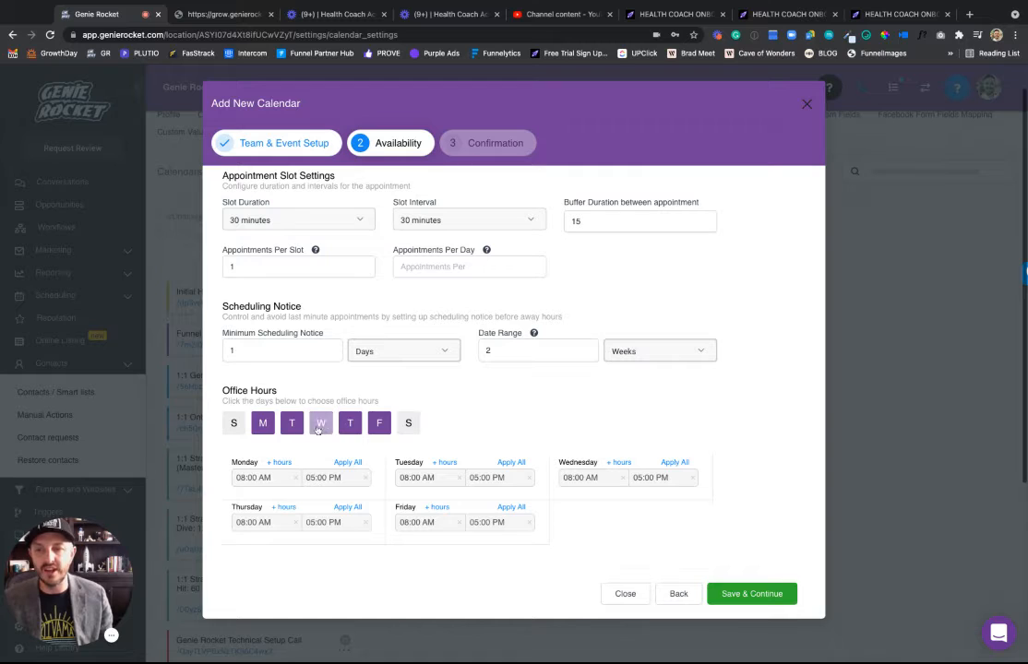
# Leave the Monday hours unchanged and save the availability settings.
pyautogui.click(277, 478)
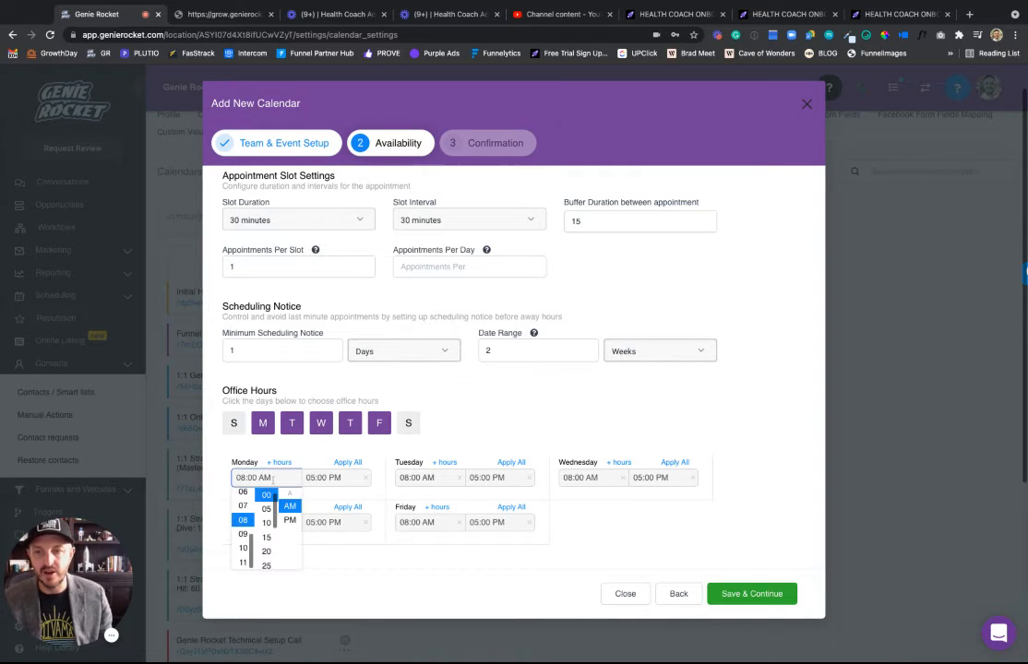
pyautogui.click(326, 460)
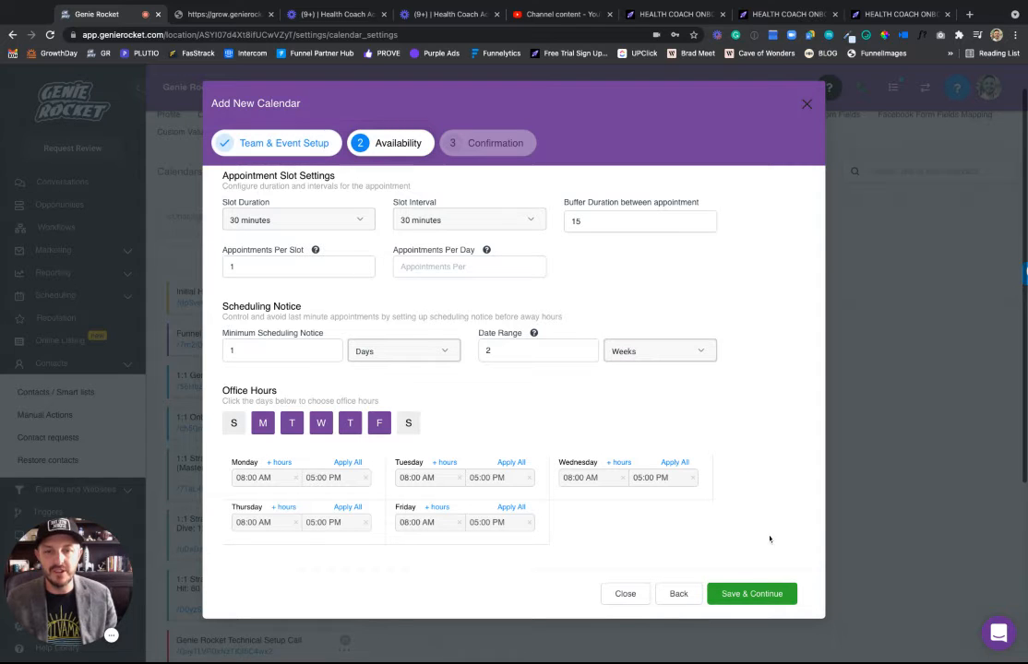
pyautogui.click(744, 593)
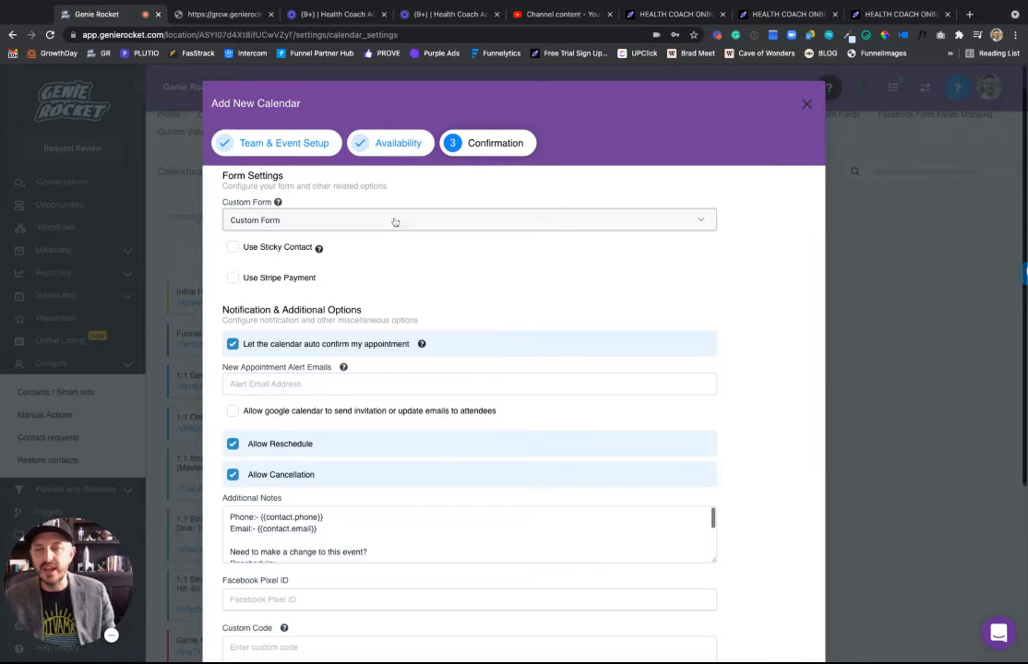
# Check the custom form list, leaving the selected form unchanged.
pyautogui.click(438, 227)
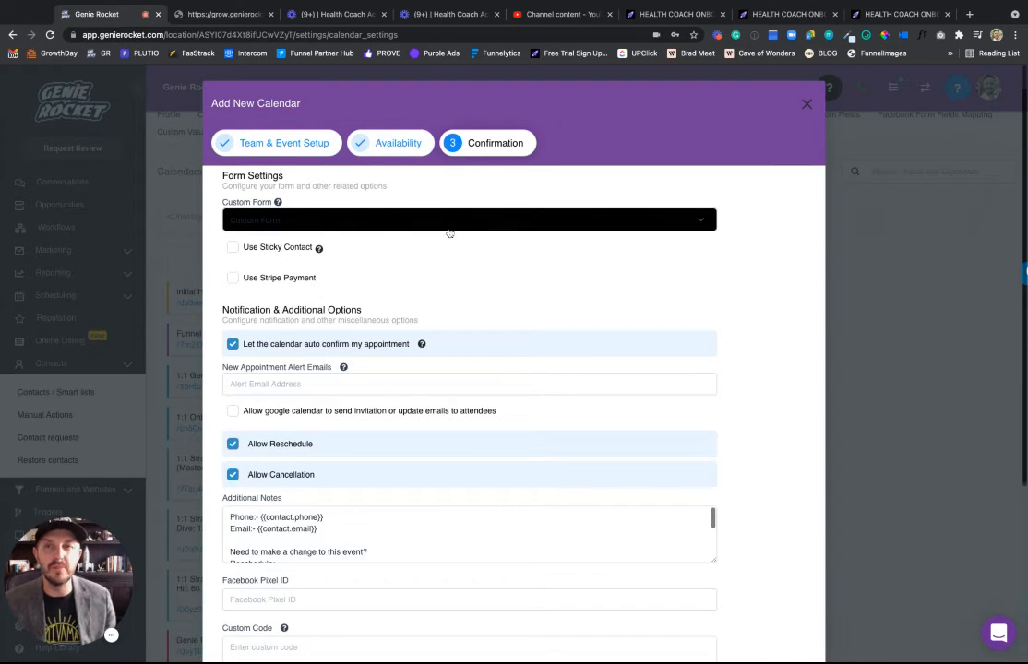
pyautogui.click(368, 216)
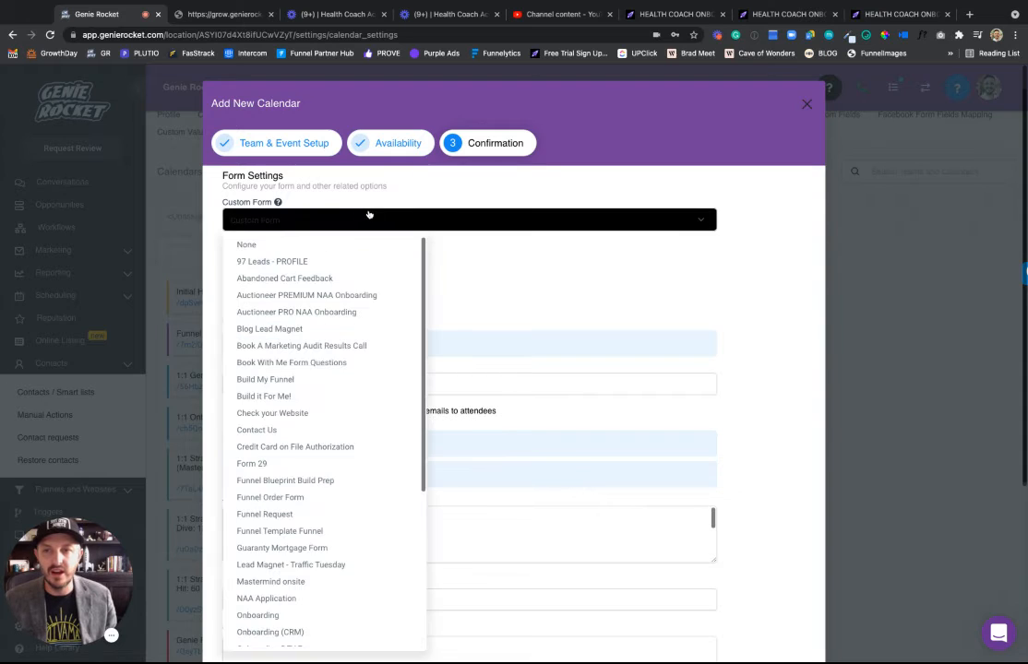
pyautogui.click(355, 220)
pyautogui.click(340, 224)
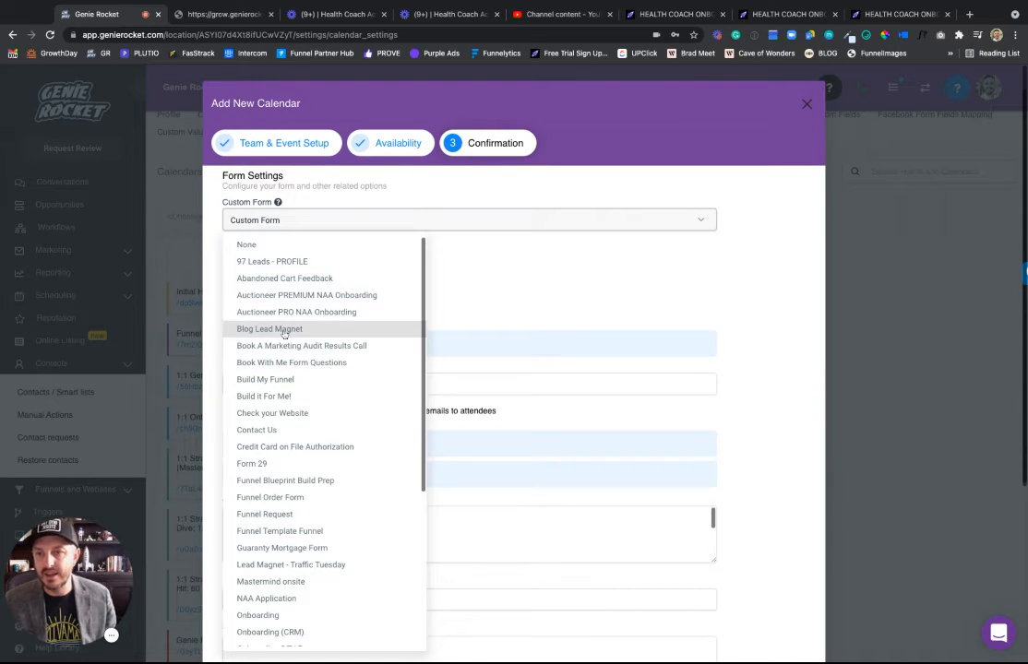
pyautogui.click(593, 258)
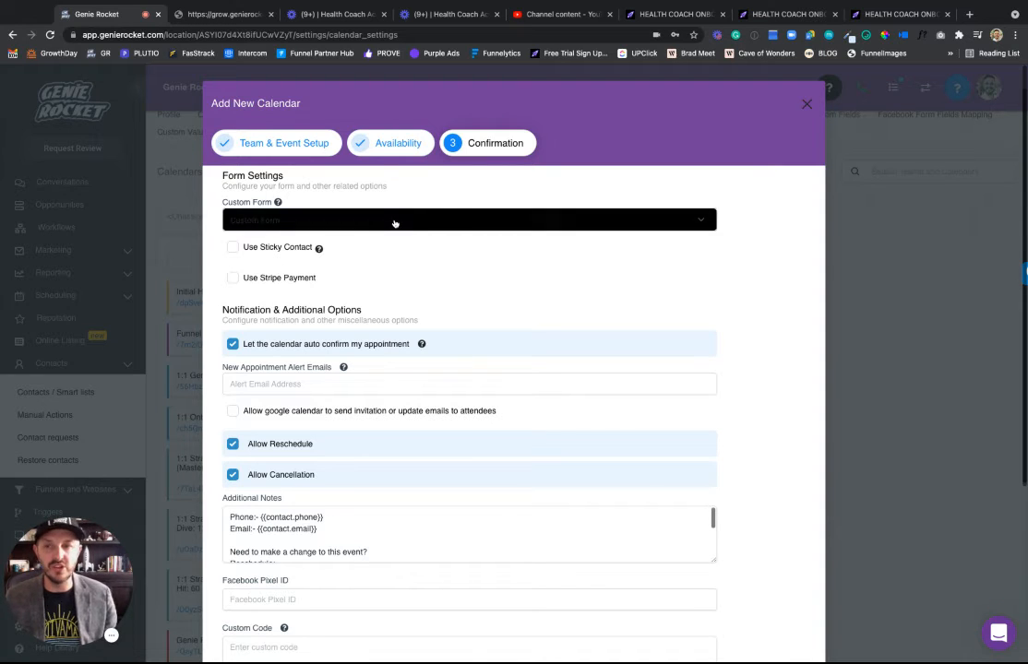
# Turn on Use Sticky Contact, leaving Stripe payment switched off.
pyautogui.click(233, 247)
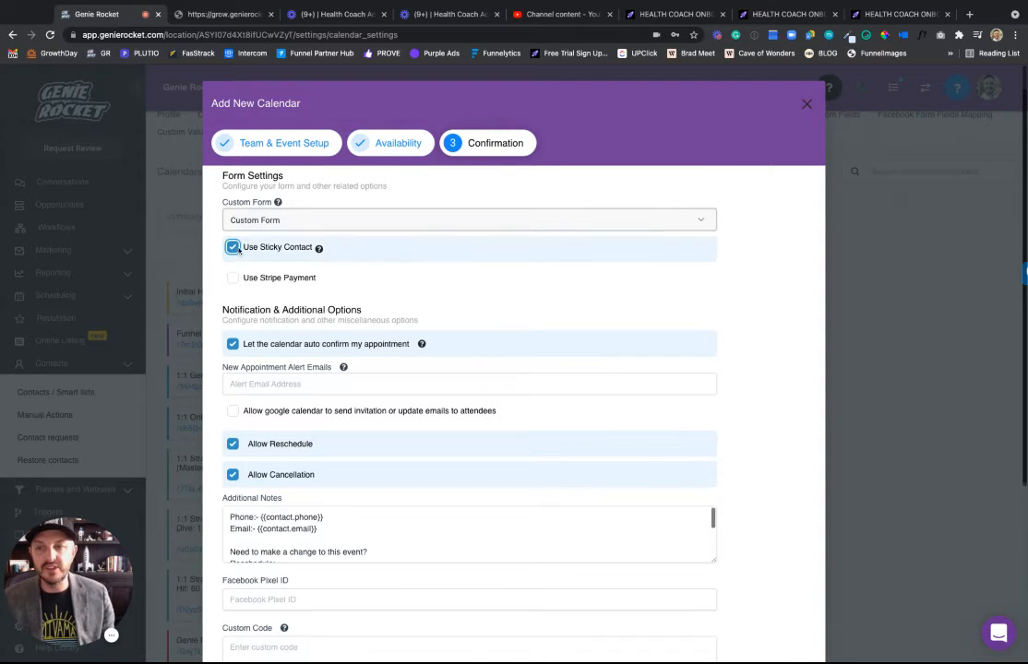
pyautogui.moveTo(318, 249)
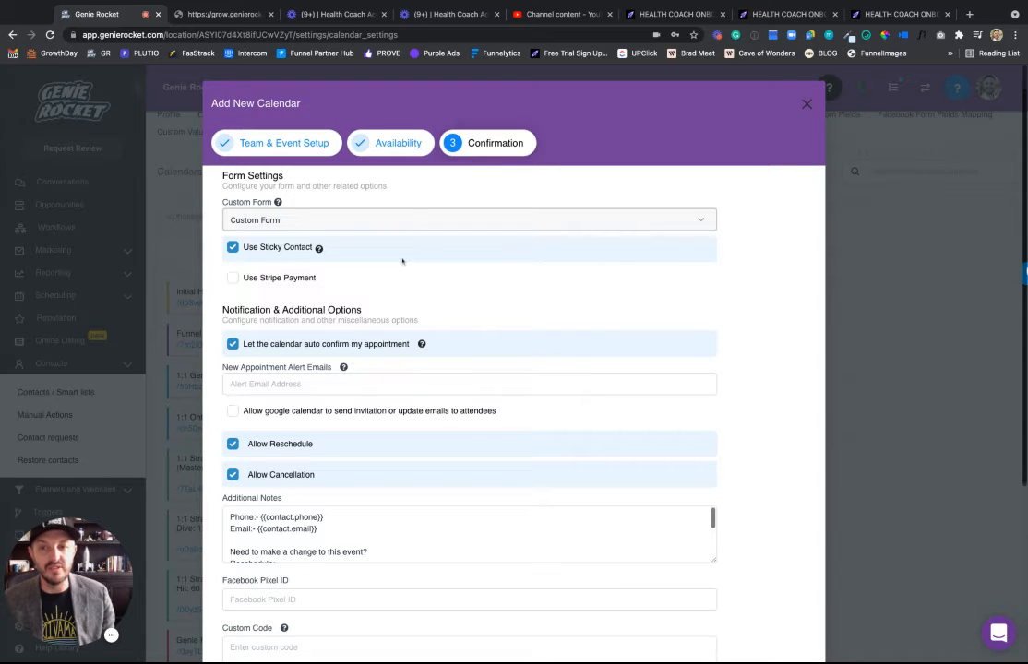
pyautogui.click(232, 278)
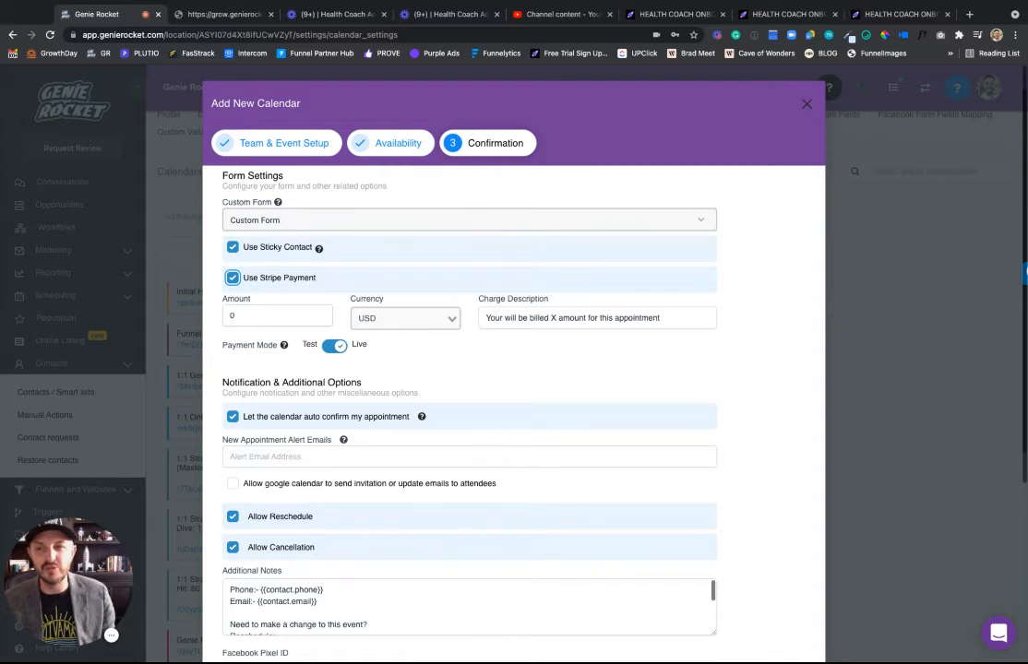
pyautogui.click(233, 278)
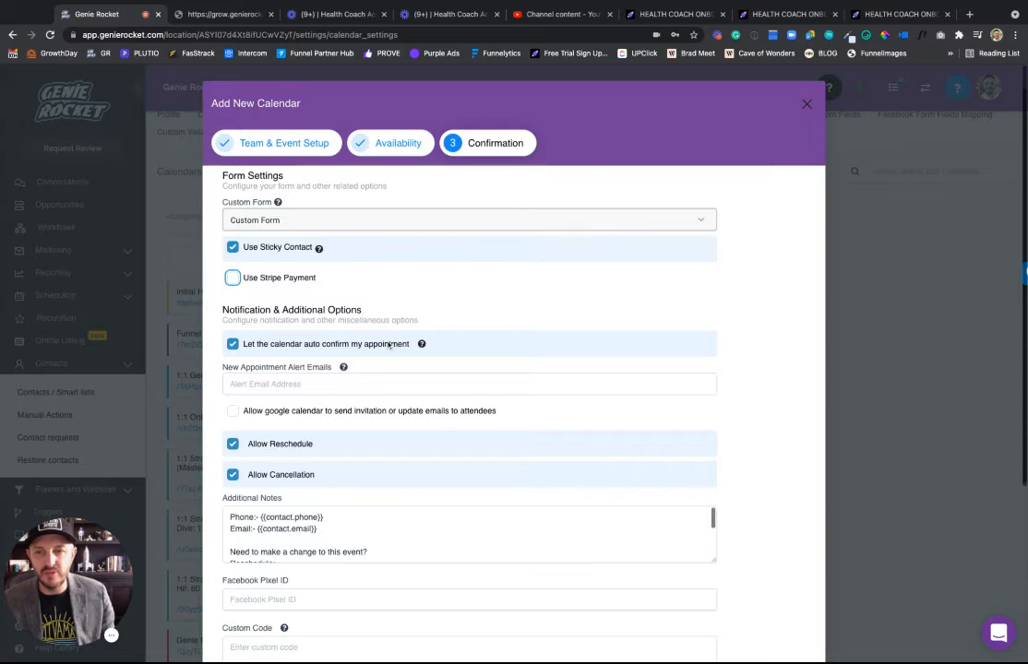
pyautogui.click(266, 384)
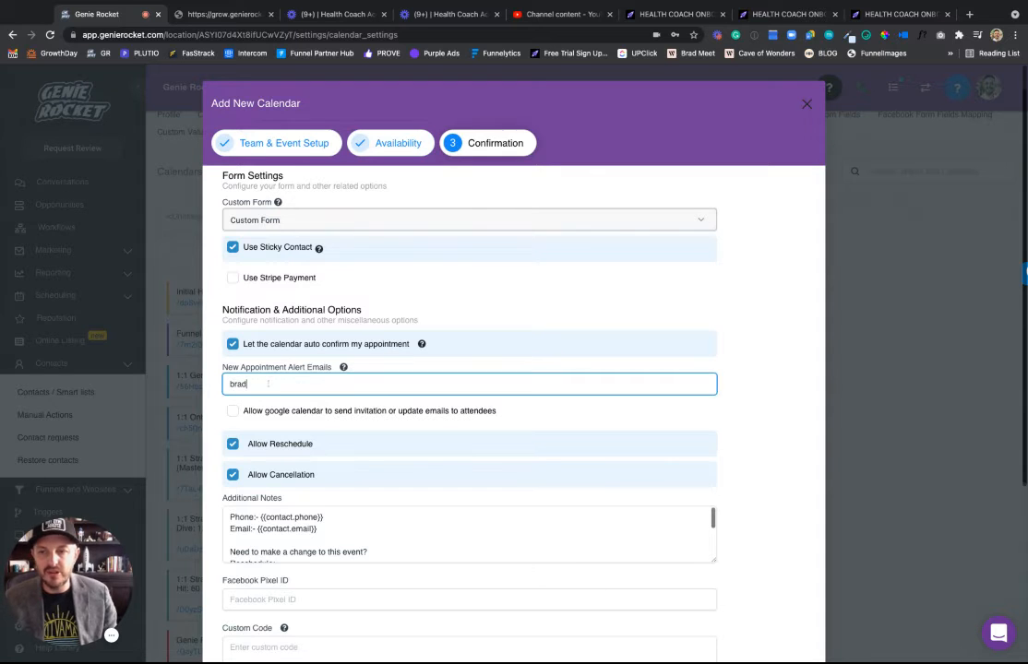
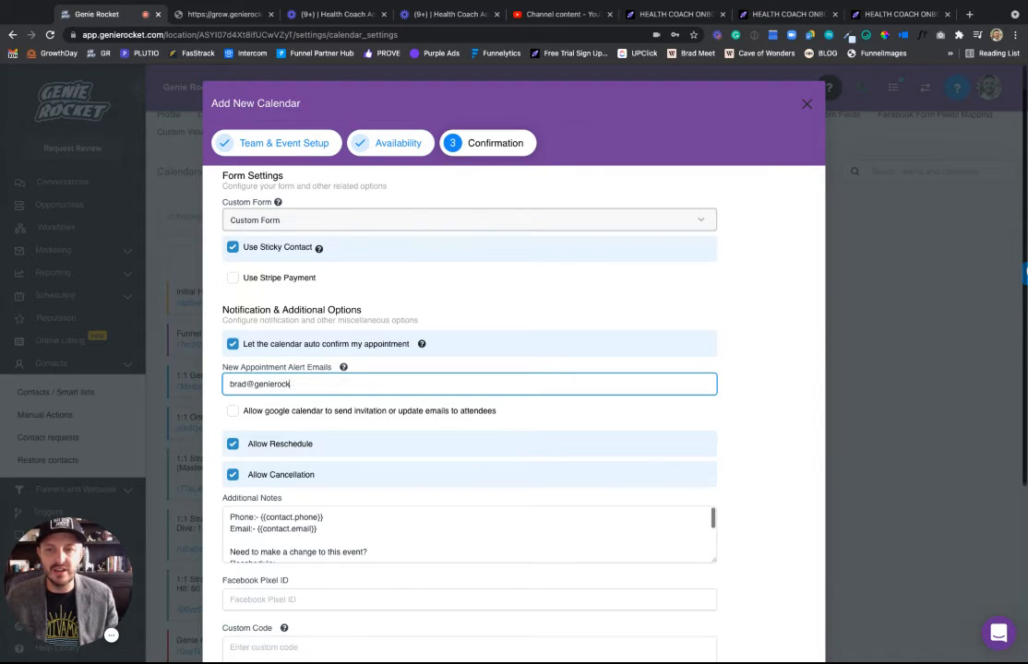
# Enter the coach's appointment alert email and let Google Calendar send attendee invitations.
pyautogui.click(375, 371)
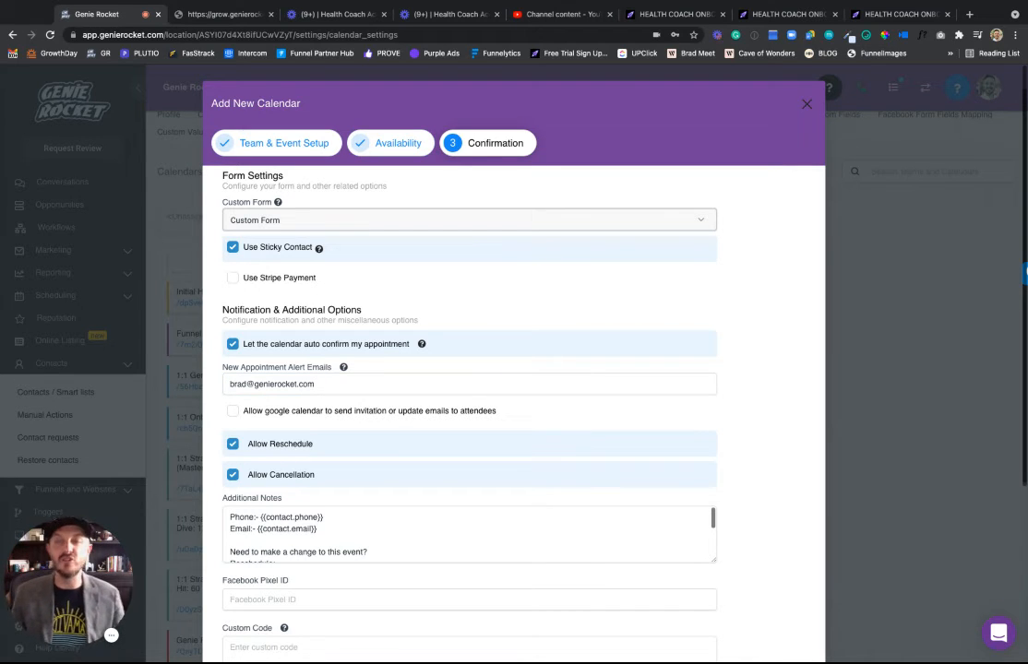
pyautogui.click(233, 411)
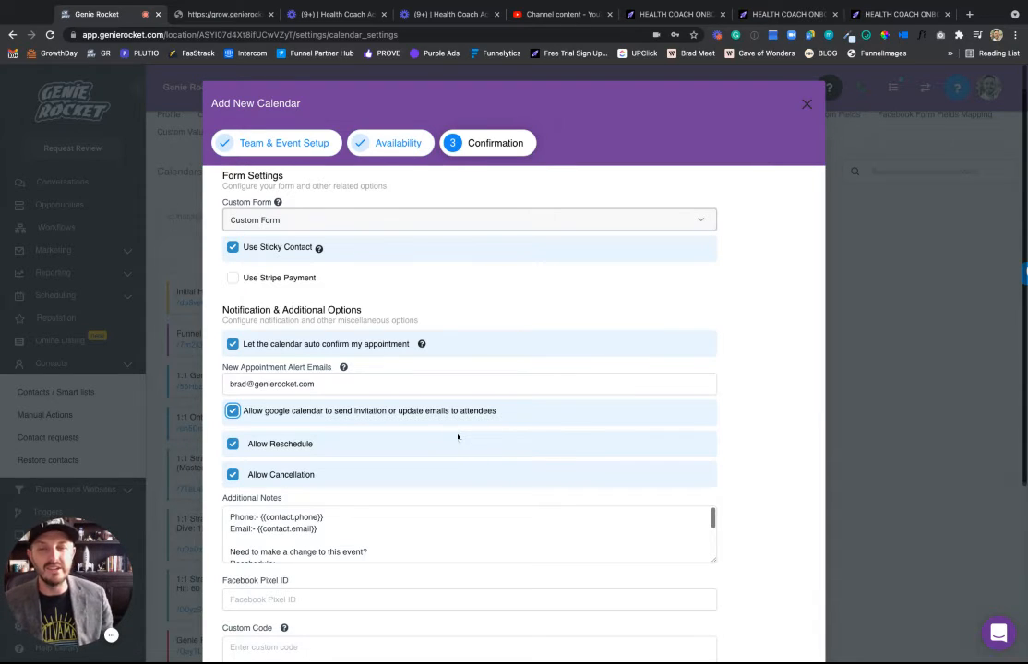
pyautogui.scroll(-2, 482, 454)
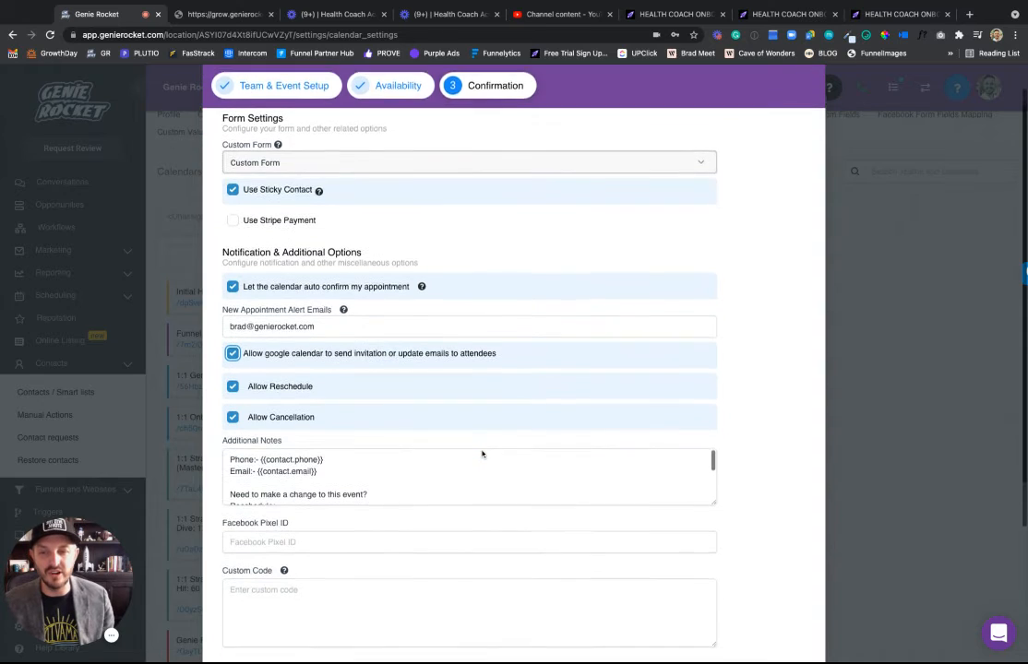
pyautogui.scroll(-1, 482, 454)
pyautogui.scroll(-1, 514, 447)
pyautogui.scroll(1, 498, 448)
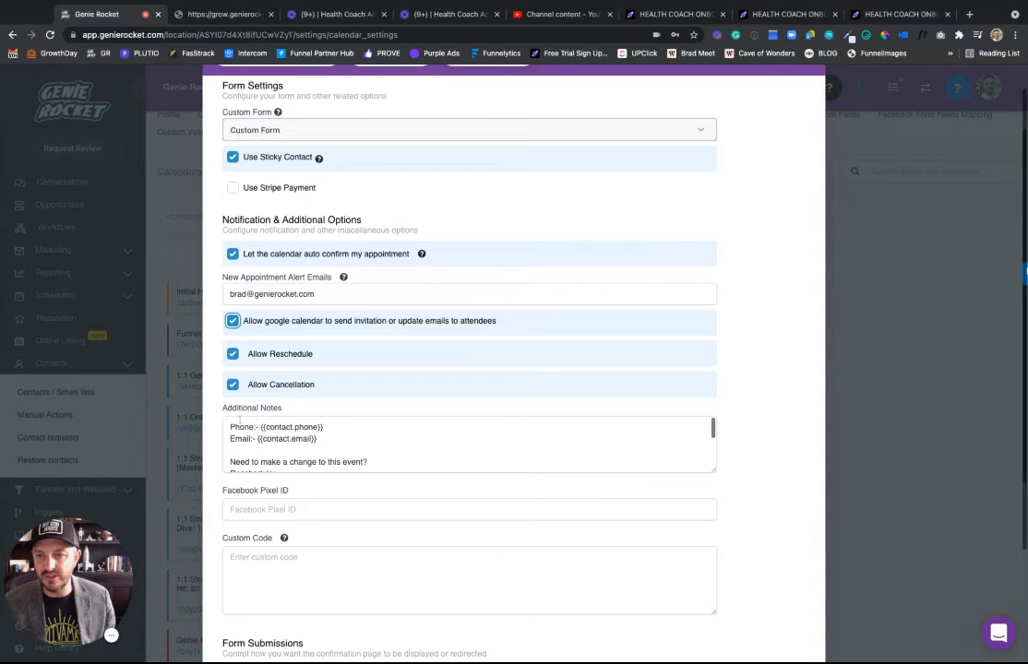
pyautogui.scroll(1, 296, 455)
pyautogui.scroll(-2, 377, 466)
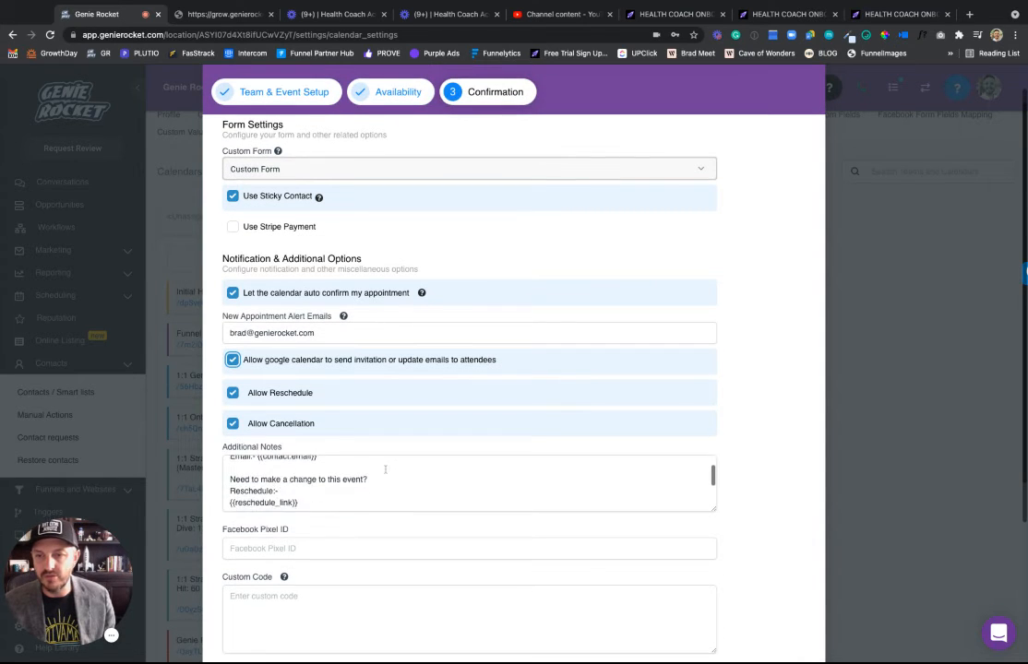
pyautogui.scroll(-2, 347, 406)
pyautogui.scroll(1, 347, 406)
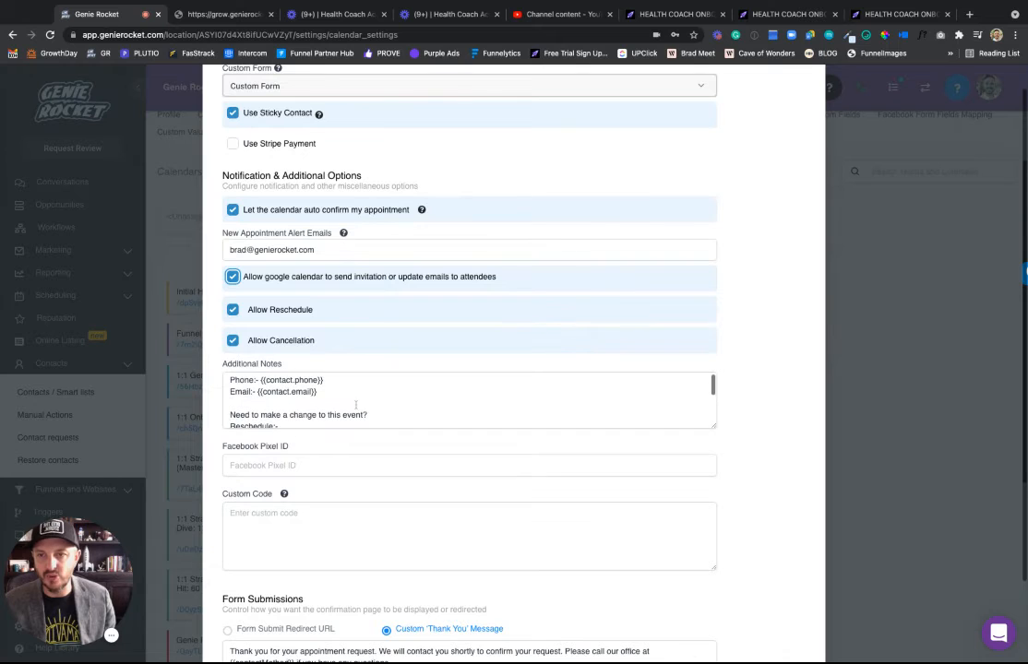
pyautogui.scroll(-3, 462, 450)
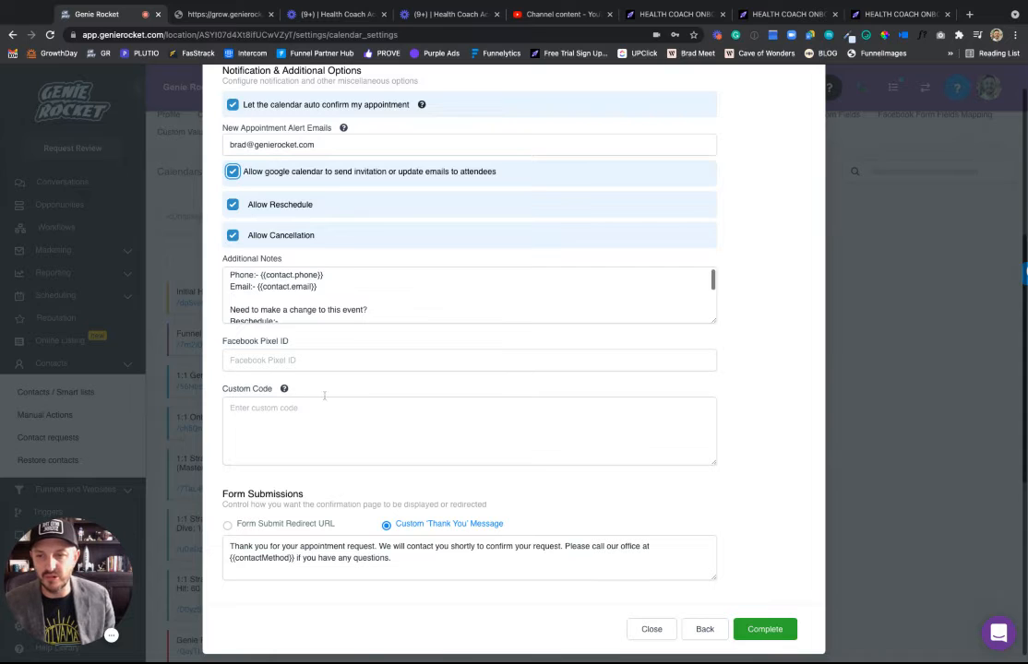
# Keep the Custom 'Thank You' Message confirmation and complete the calendar setup.
pyautogui.click(453, 558)
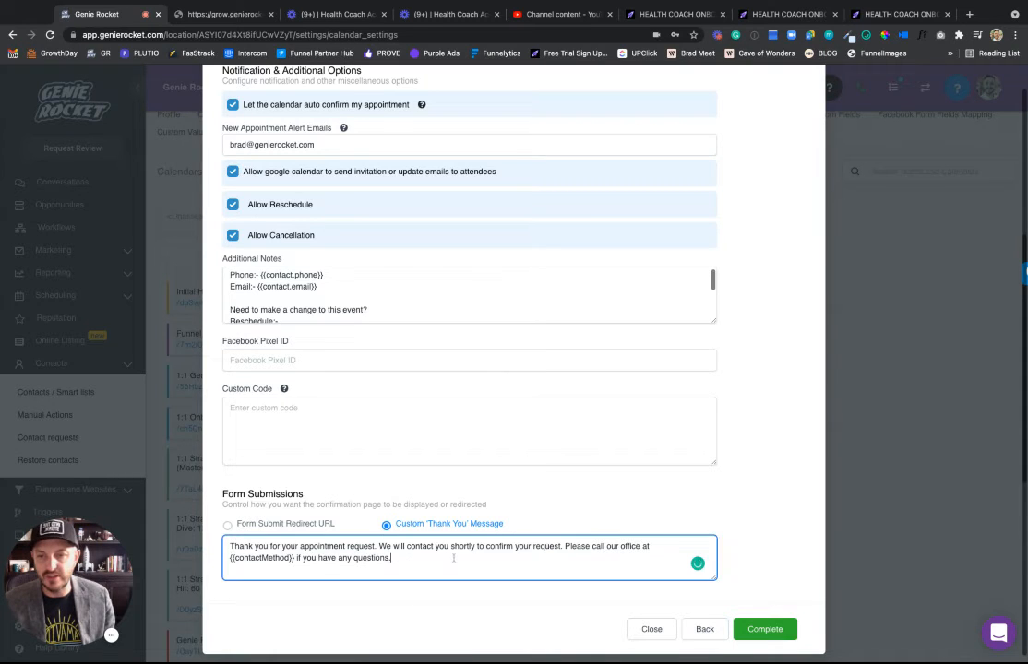
pyautogui.tripleClick(453, 559)
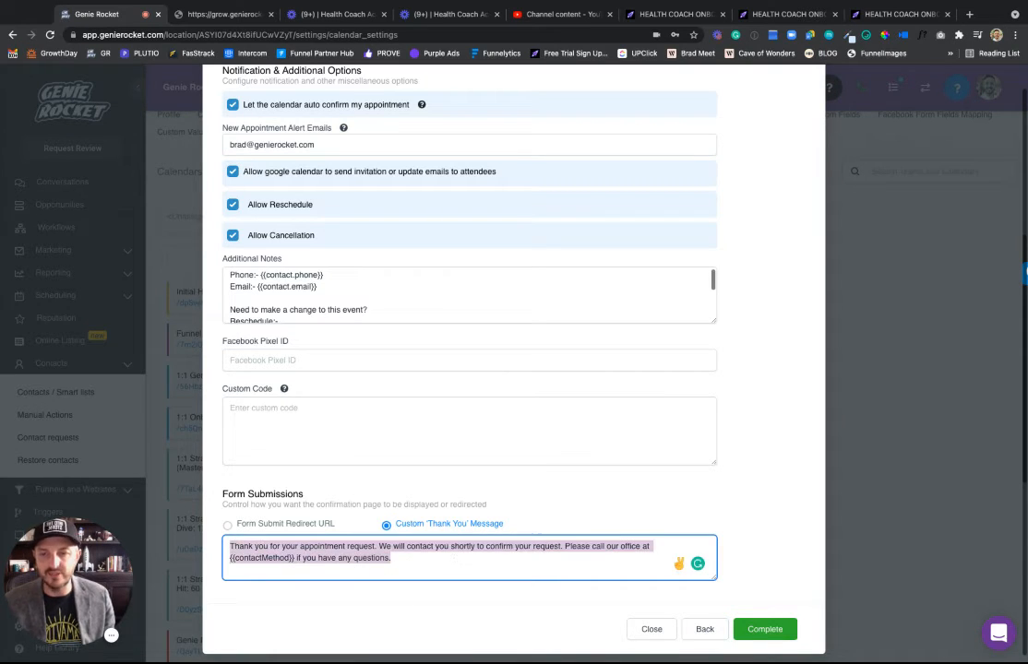
pyautogui.click(438, 558)
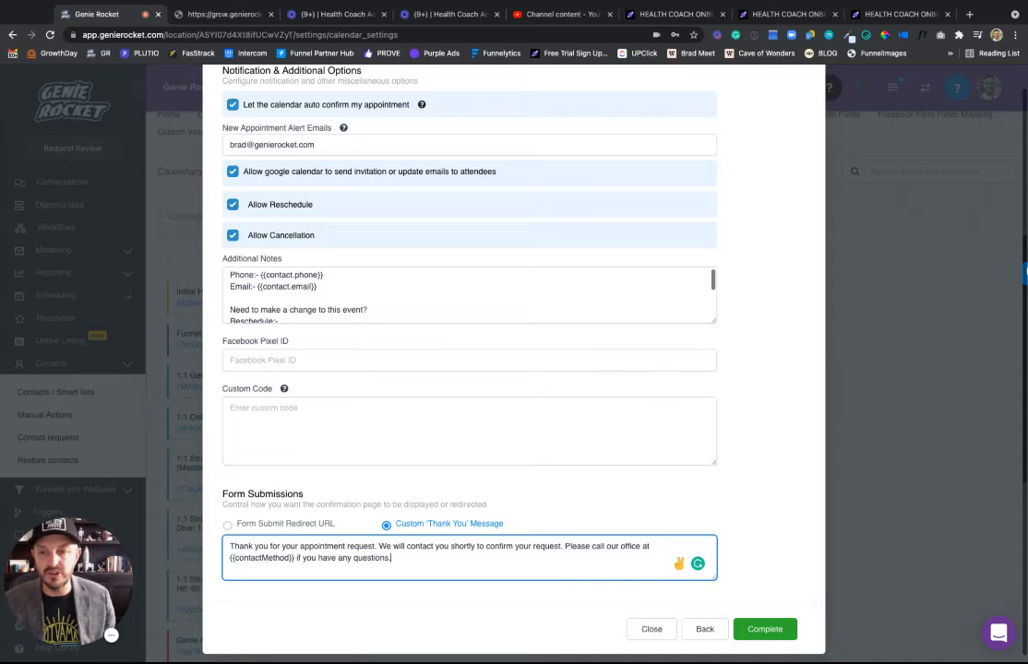
pyautogui.click(269, 525)
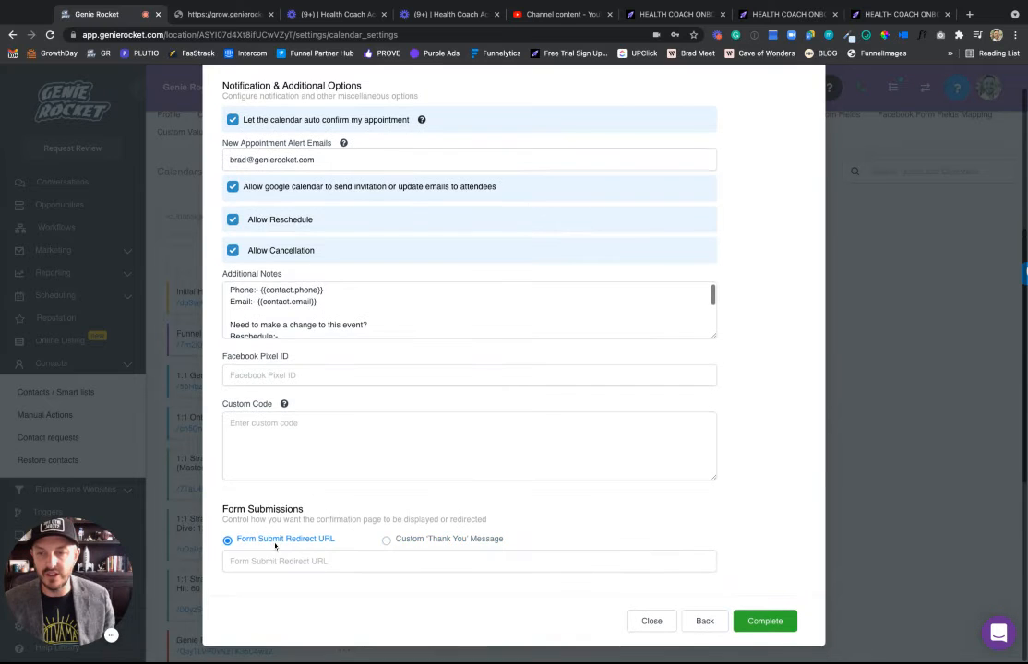
pyautogui.click(435, 541)
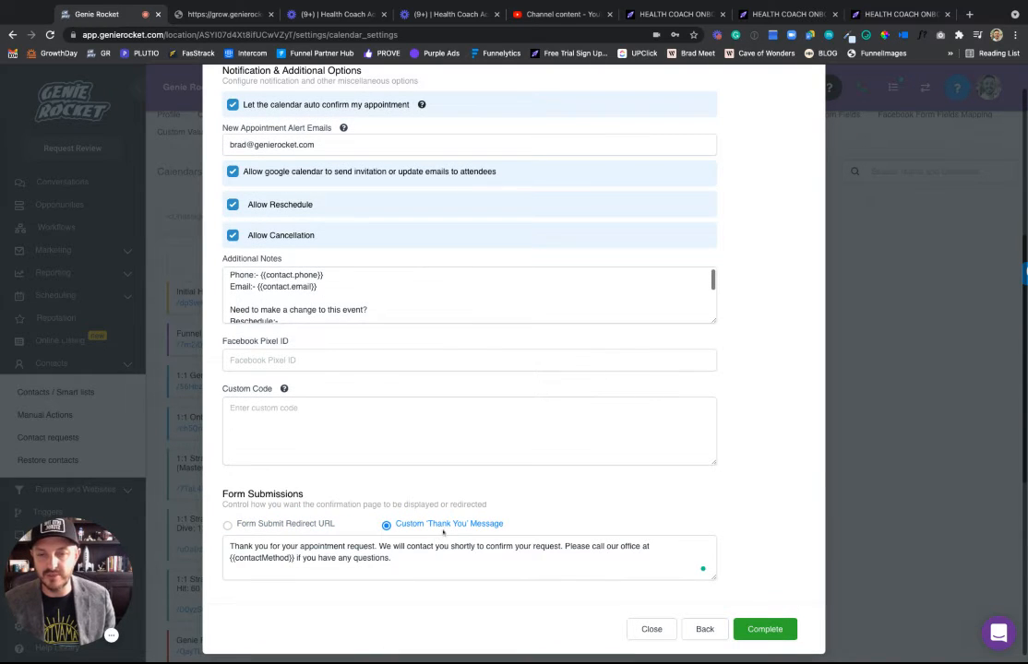
pyautogui.click(766, 633)
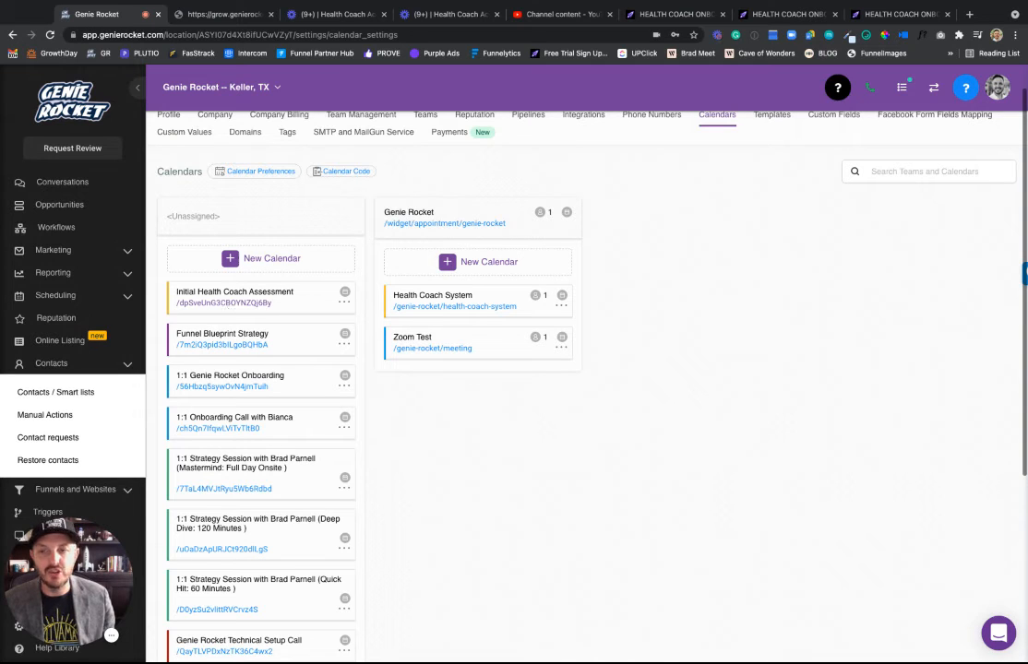
# Test-book the assessment calendar for Fri, Sep 10 at 12:00 PM, then return to settings.
pyautogui.click(224, 303)
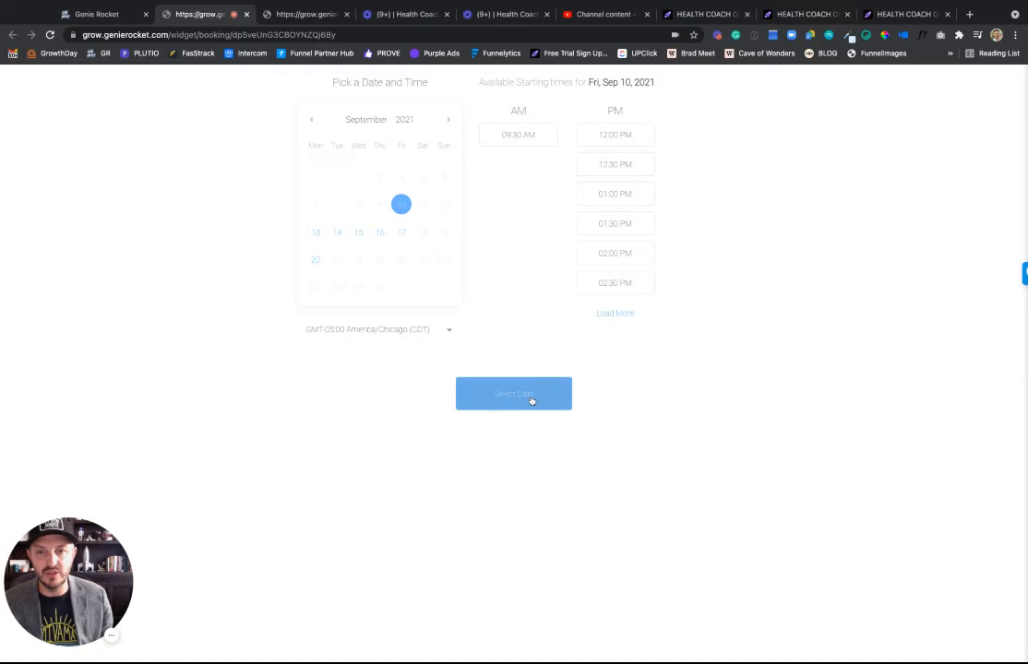
pyautogui.click(614, 134)
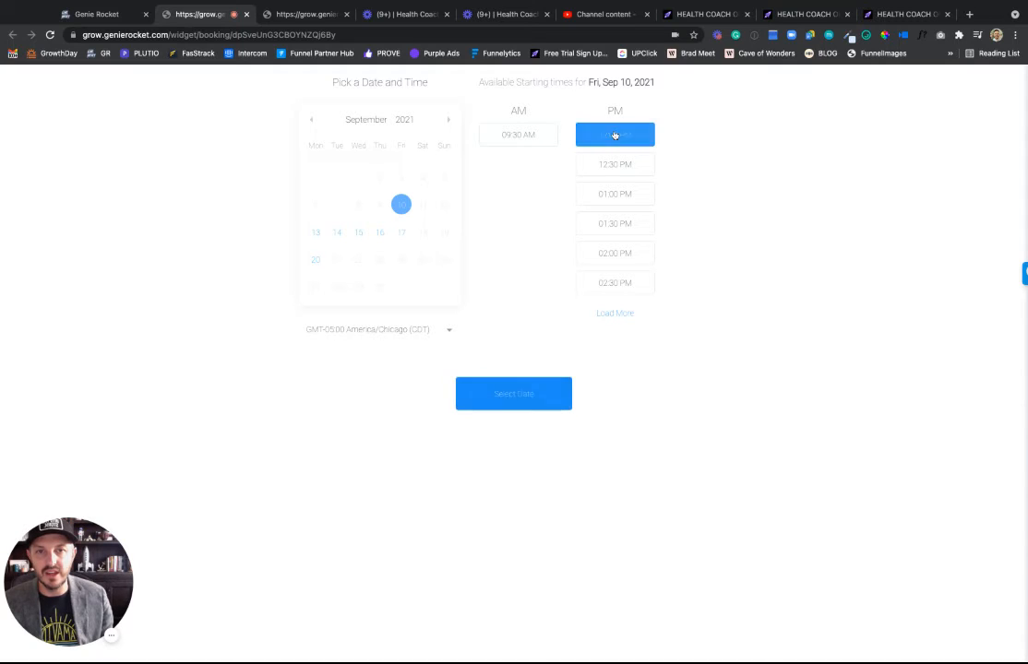
pyautogui.click(492, 397)
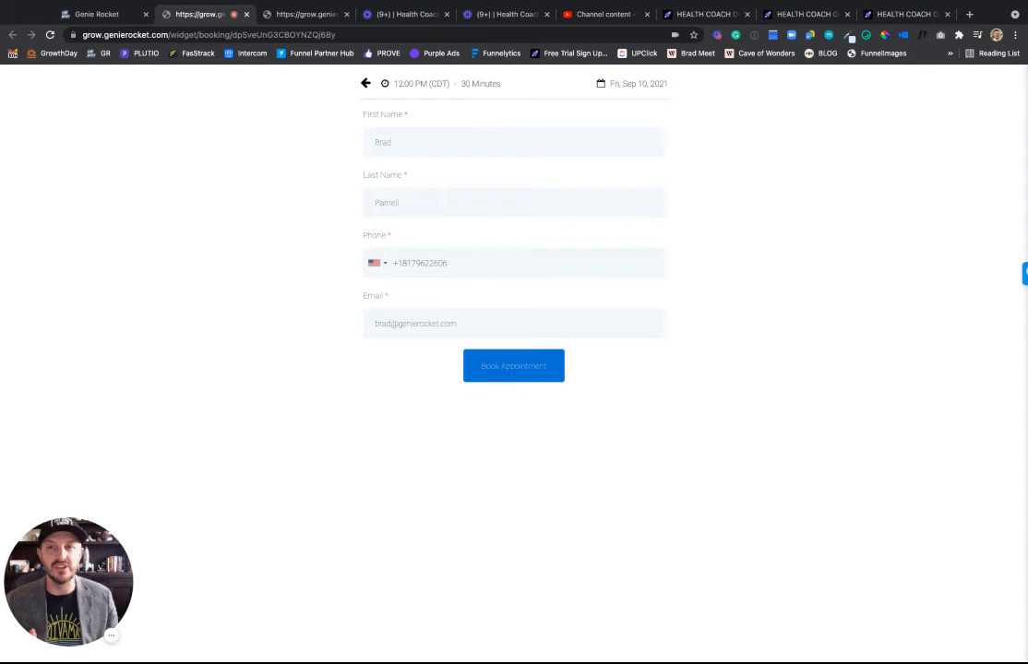
pyautogui.click(108, 16)
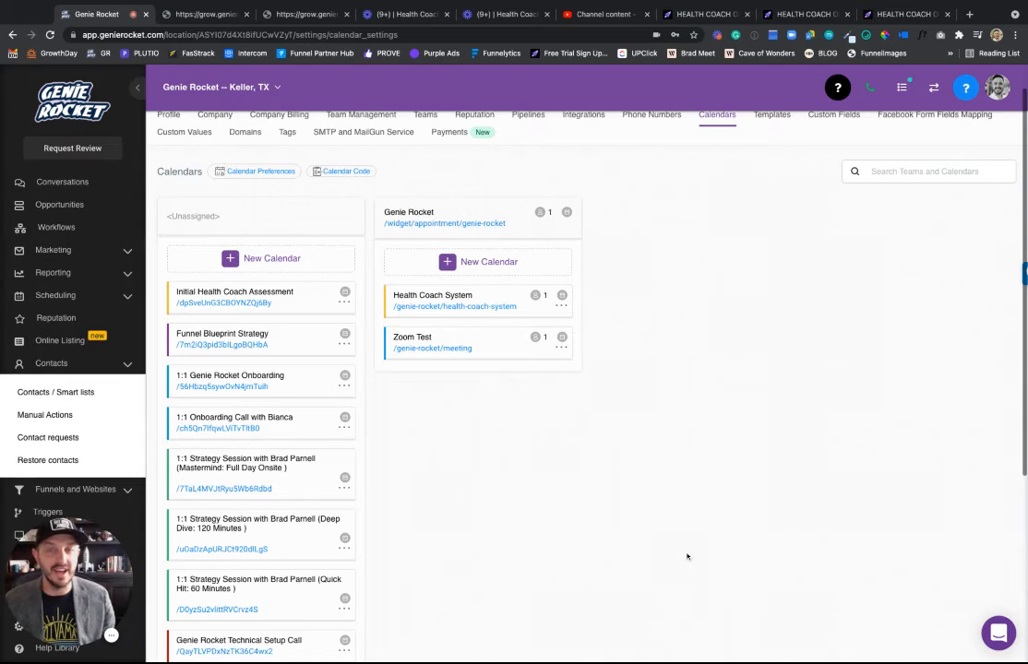
# View Calendar Code for Health Coach System, then open Calendar Preferences.
pyautogui.scroll(-3, 690, 557)
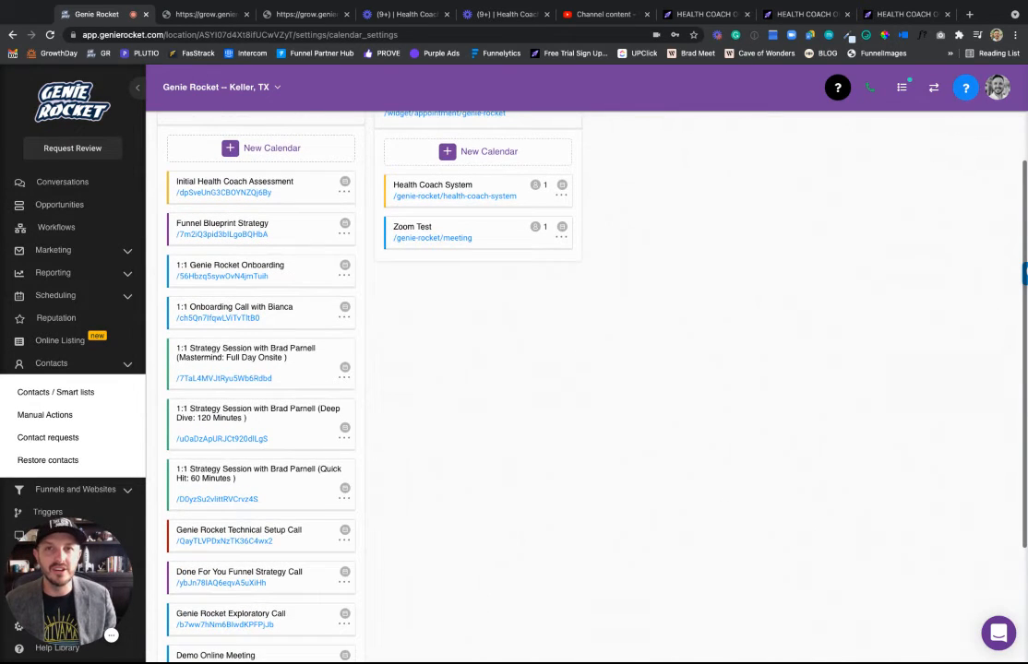
pyautogui.scroll(4, 676, 556)
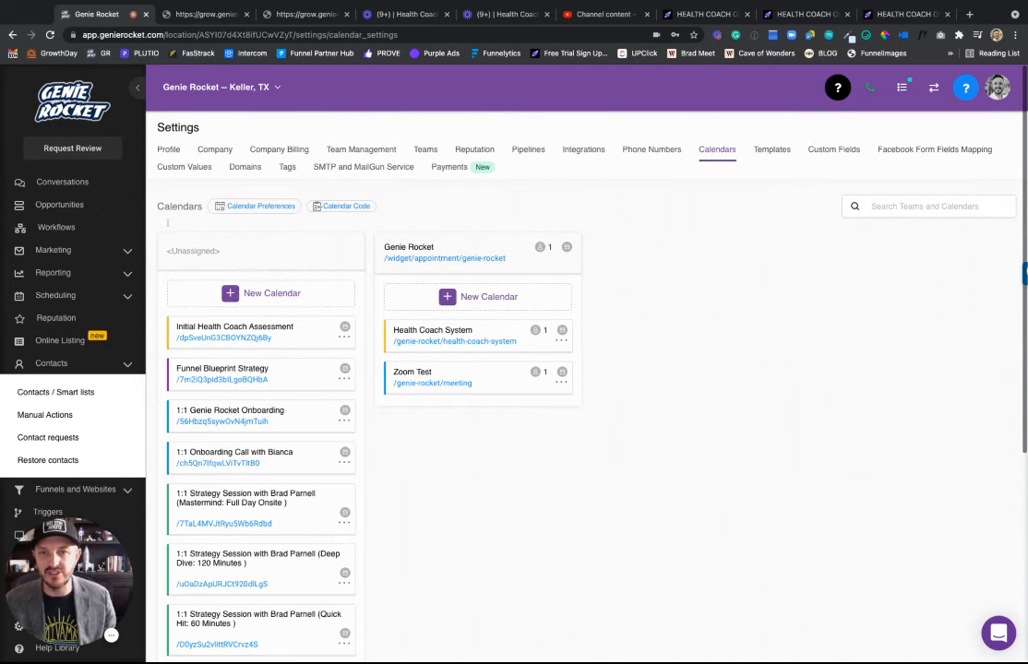
pyautogui.click(336, 207)
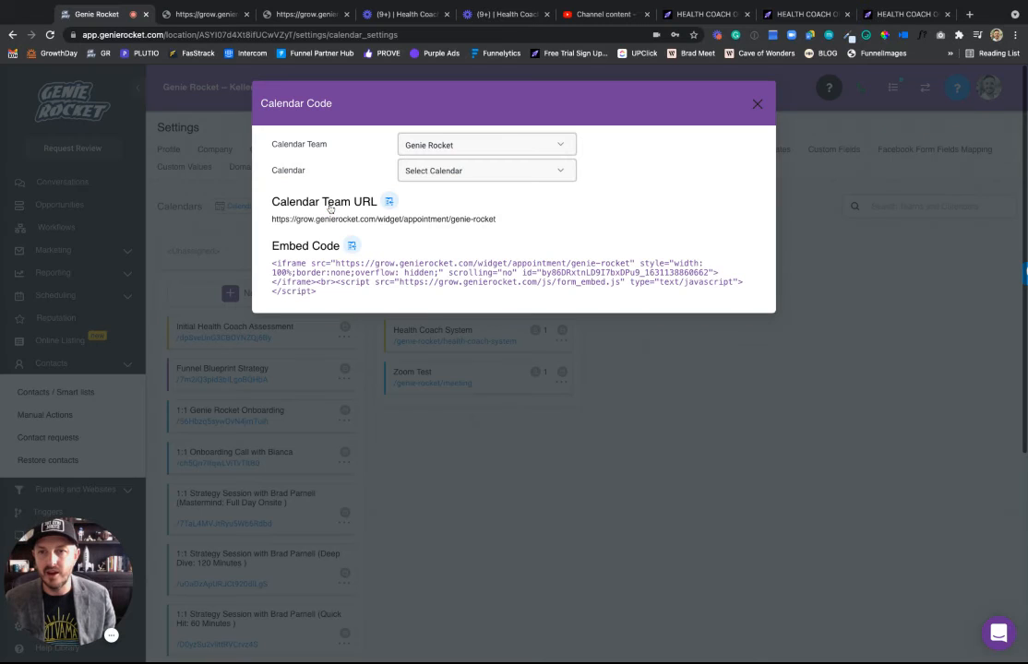
pyautogui.click(757, 105)
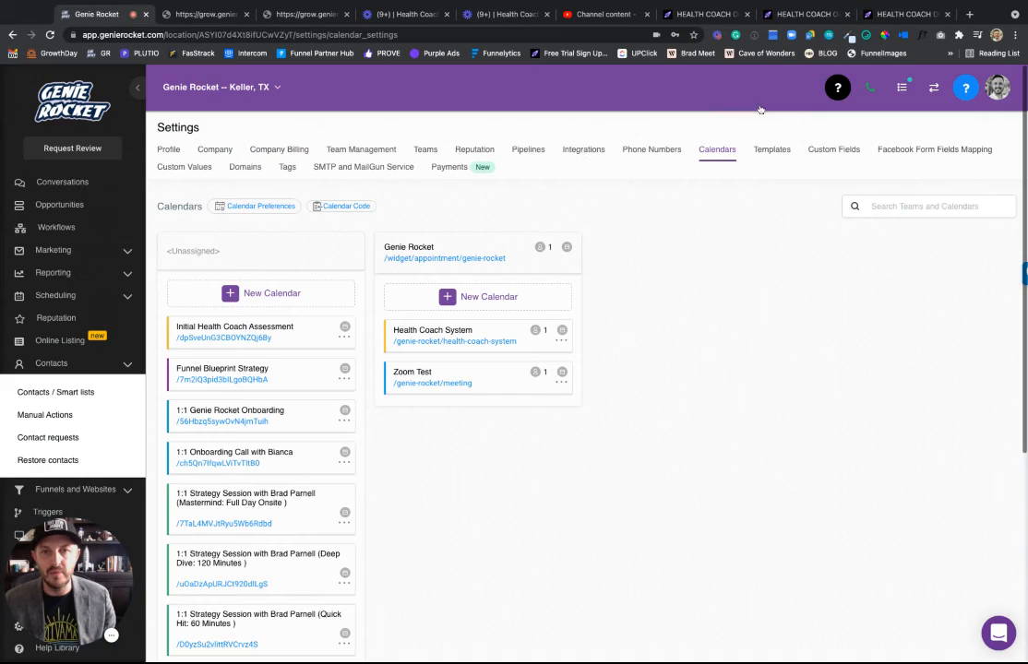
pyautogui.click(343, 206)
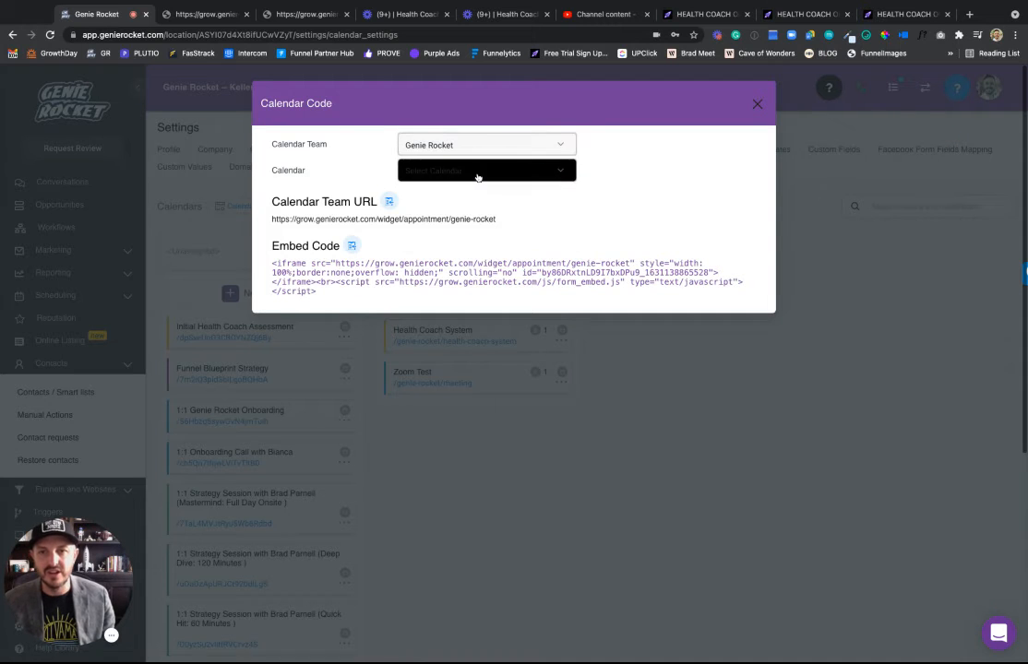
pyautogui.click(478, 178)
pyautogui.click(466, 211)
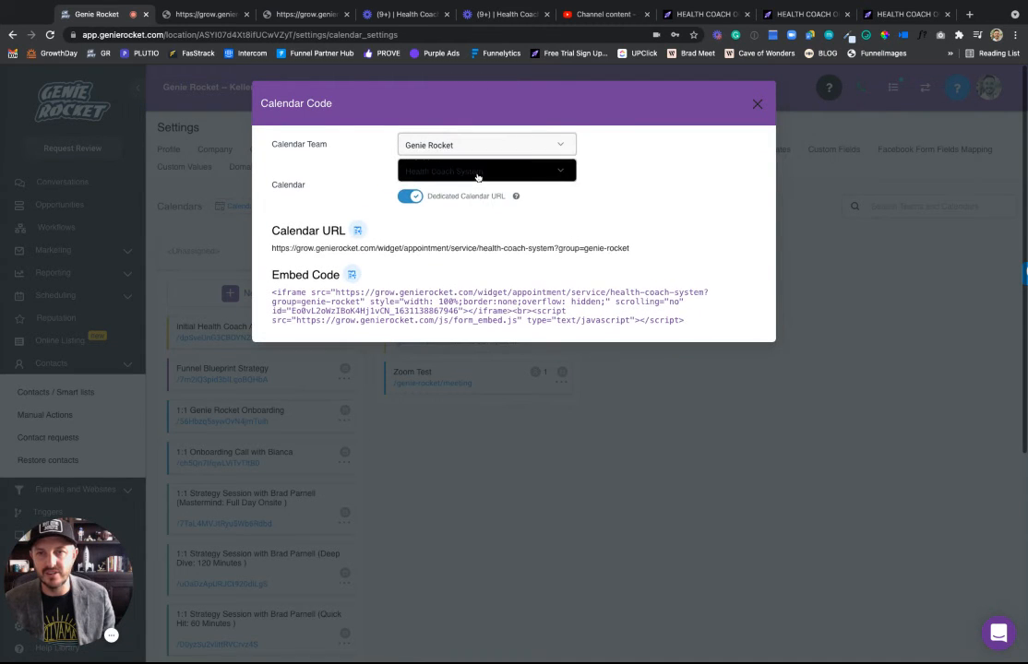
pyautogui.click(476, 173)
pyautogui.click(492, 176)
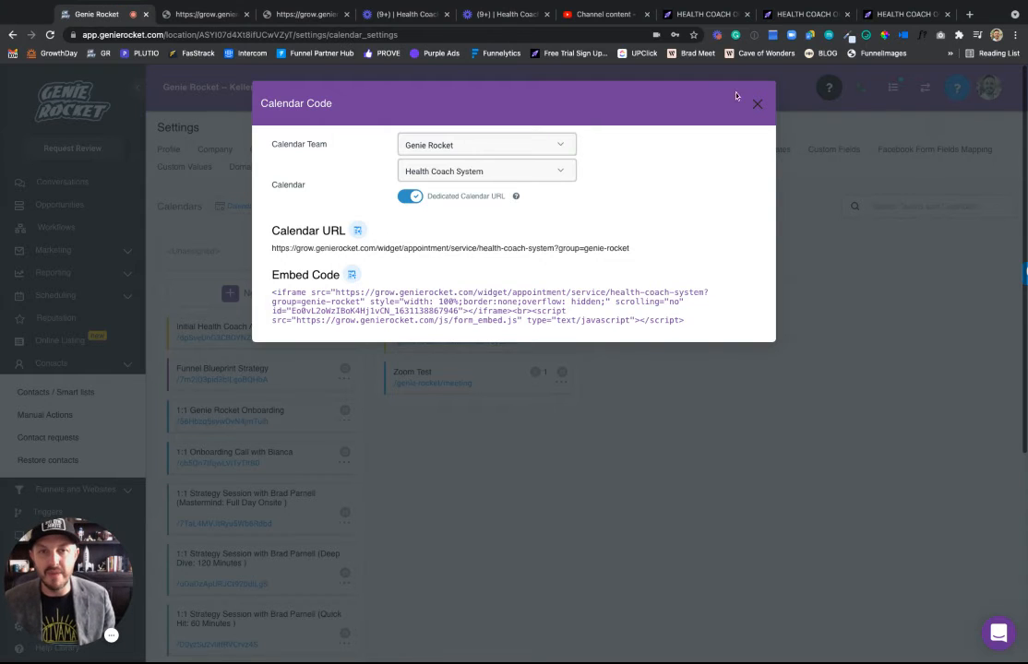
pyautogui.click(757, 108)
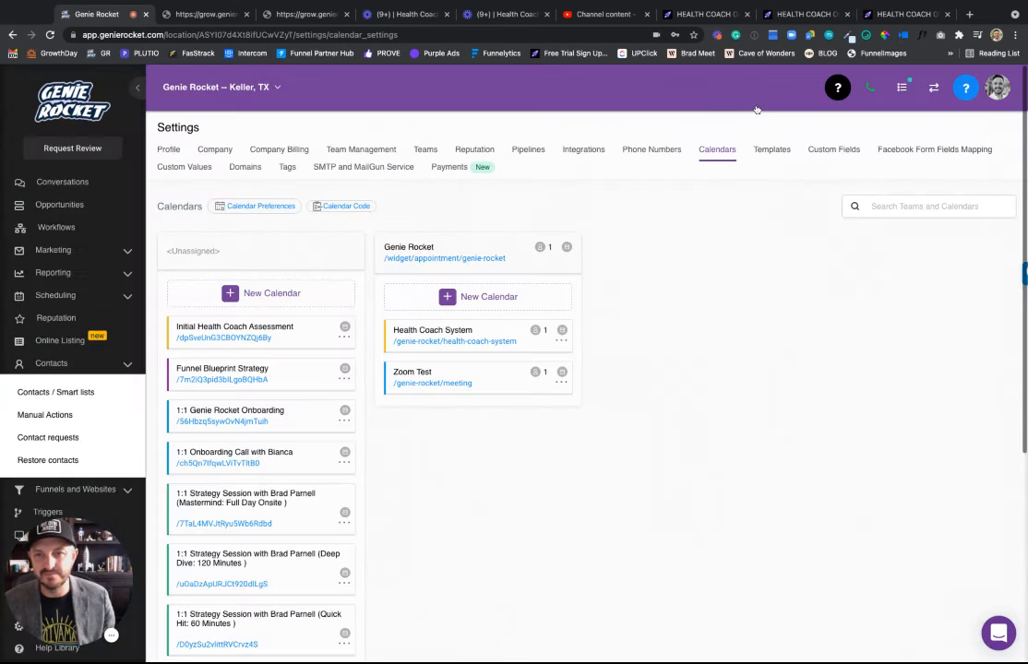
pyautogui.click(272, 211)
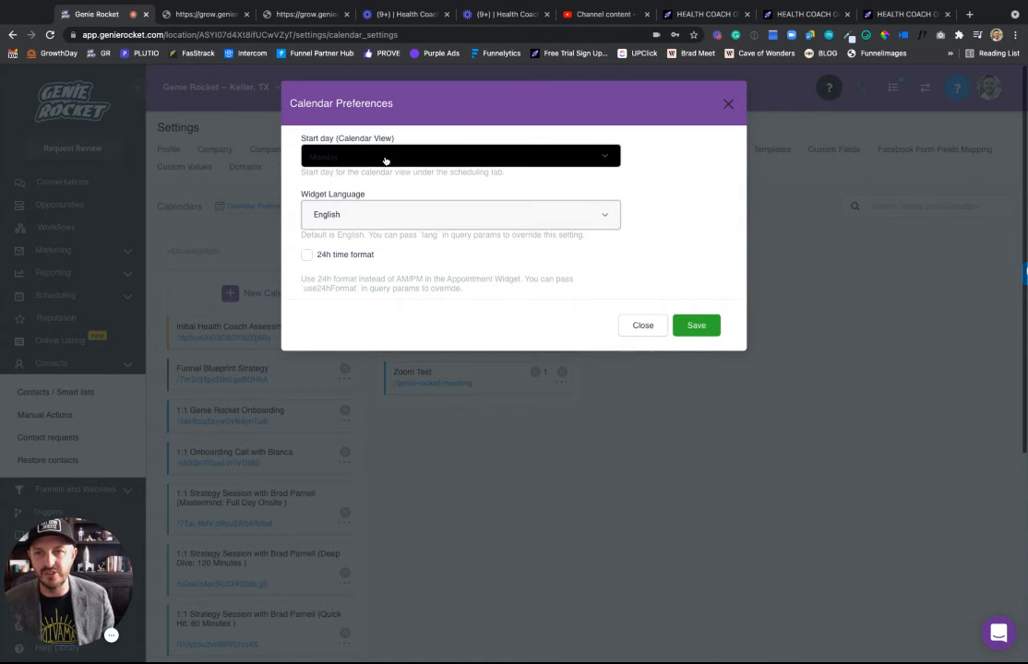
# Close Calendar Preferences unchanged and show the Teams list, which holds only Team Genie.
pyautogui.click(643, 325)
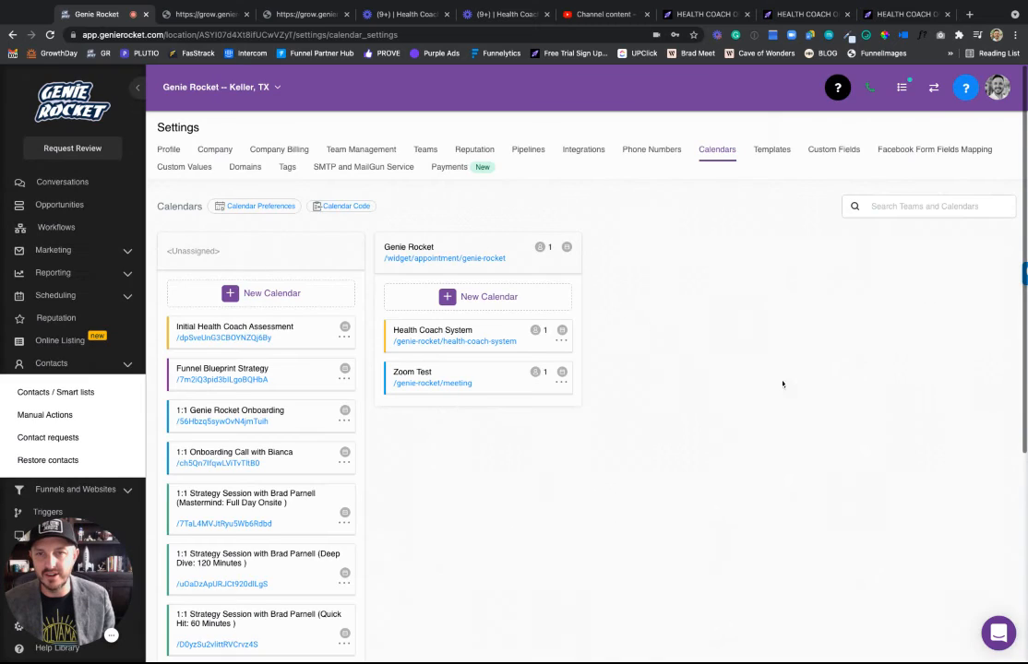
pyautogui.click(358, 150)
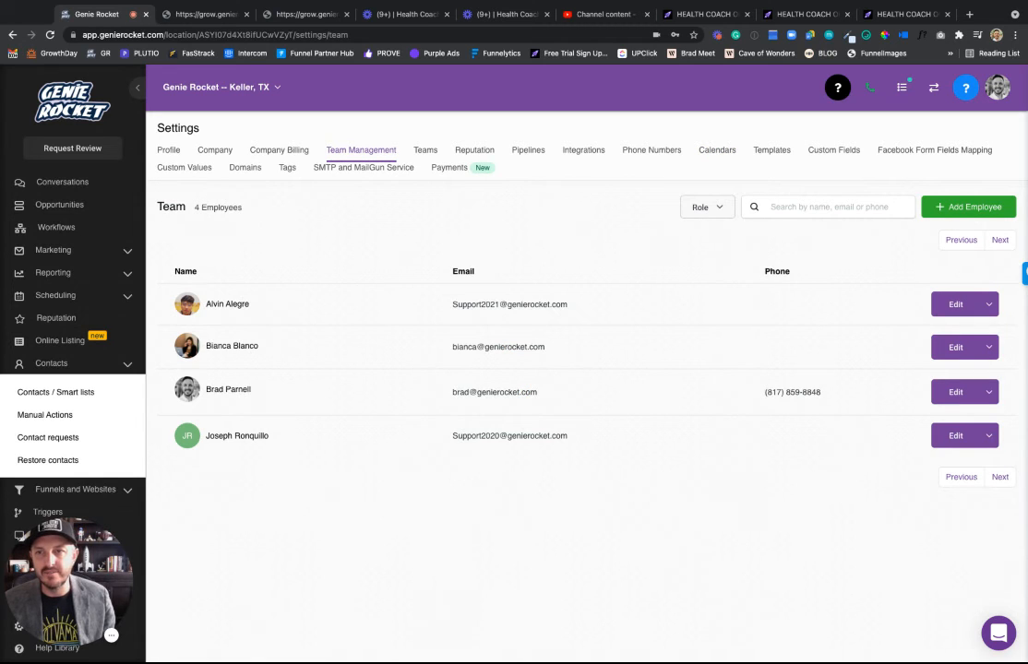
pyautogui.click(427, 151)
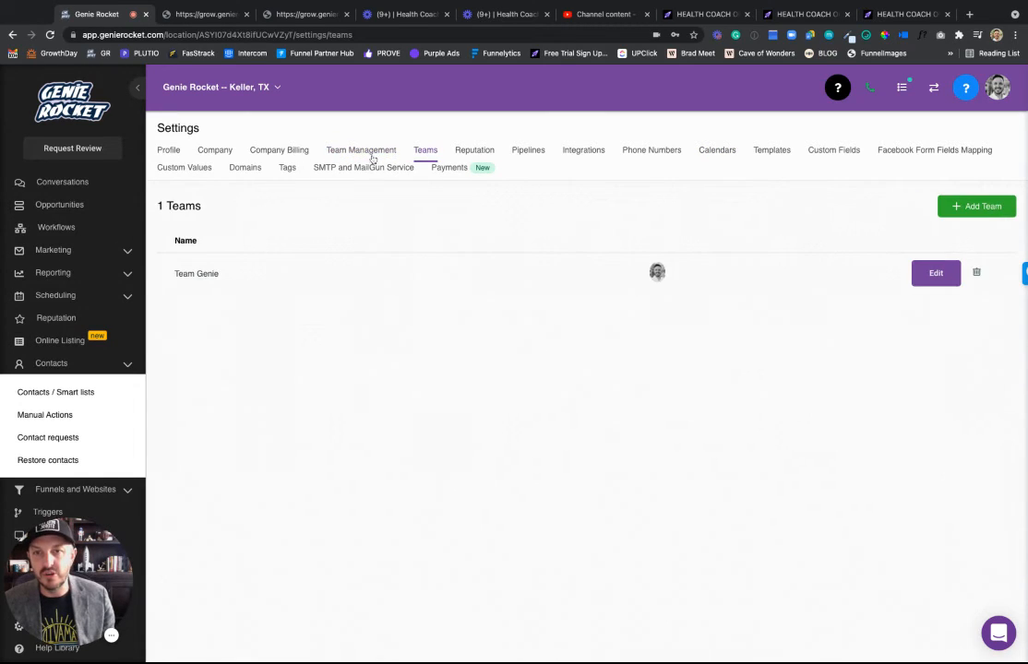
# Start a new team named 'Test Team' with three members.
pyautogui.click(962, 207)
pyautogui.click(330, 153)
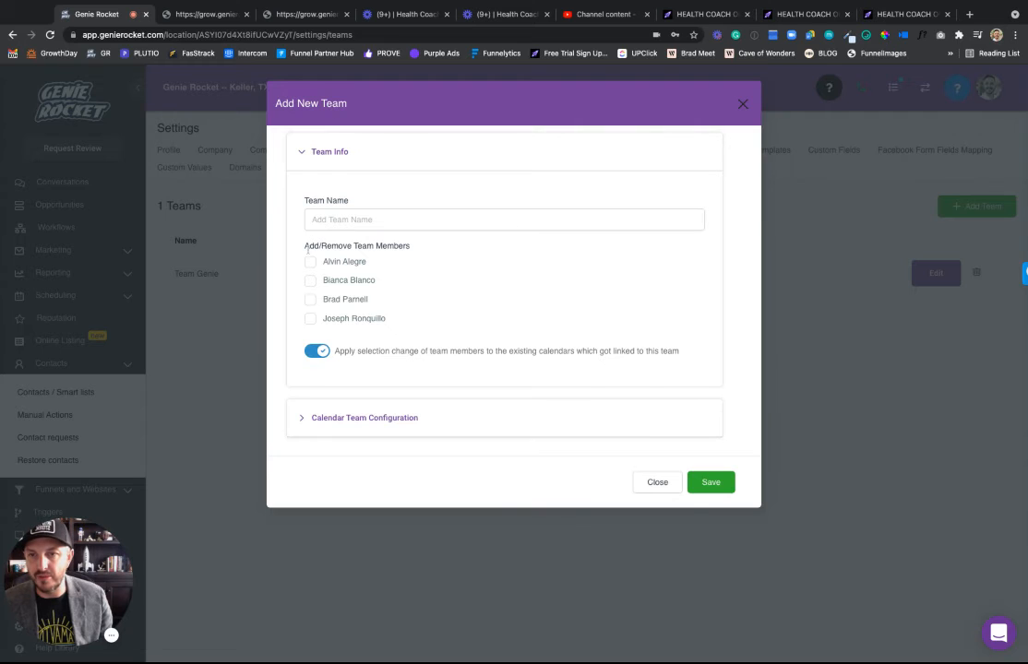
pyautogui.click(351, 420)
pyautogui.scroll(-2, 406, 402)
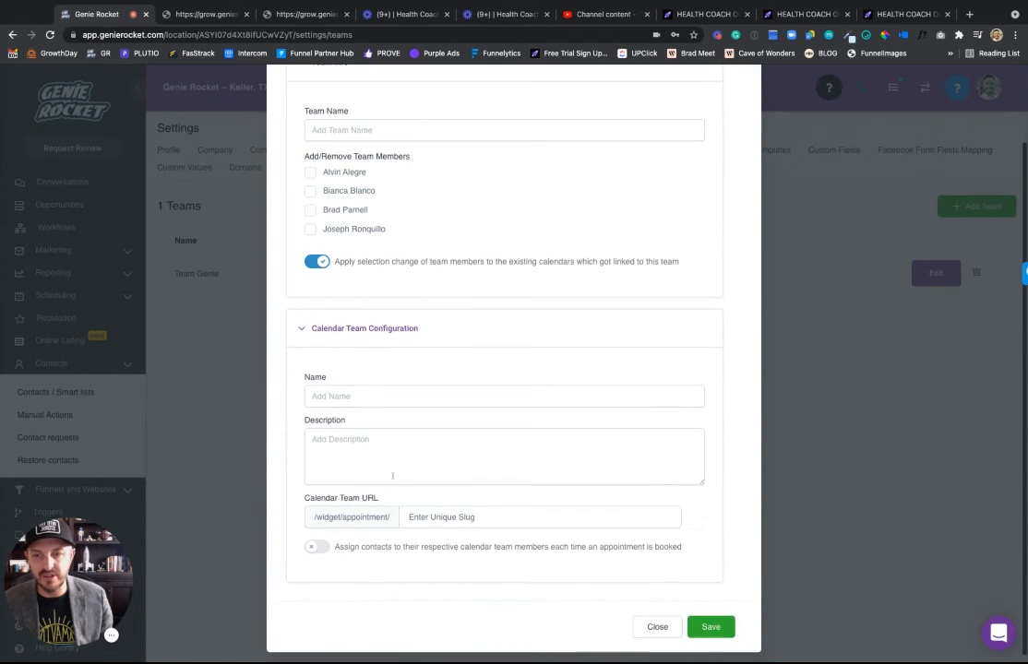
pyautogui.scroll(1, 367, 439)
pyautogui.scroll(1, 367, 439)
pyautogui.click(335, 220)
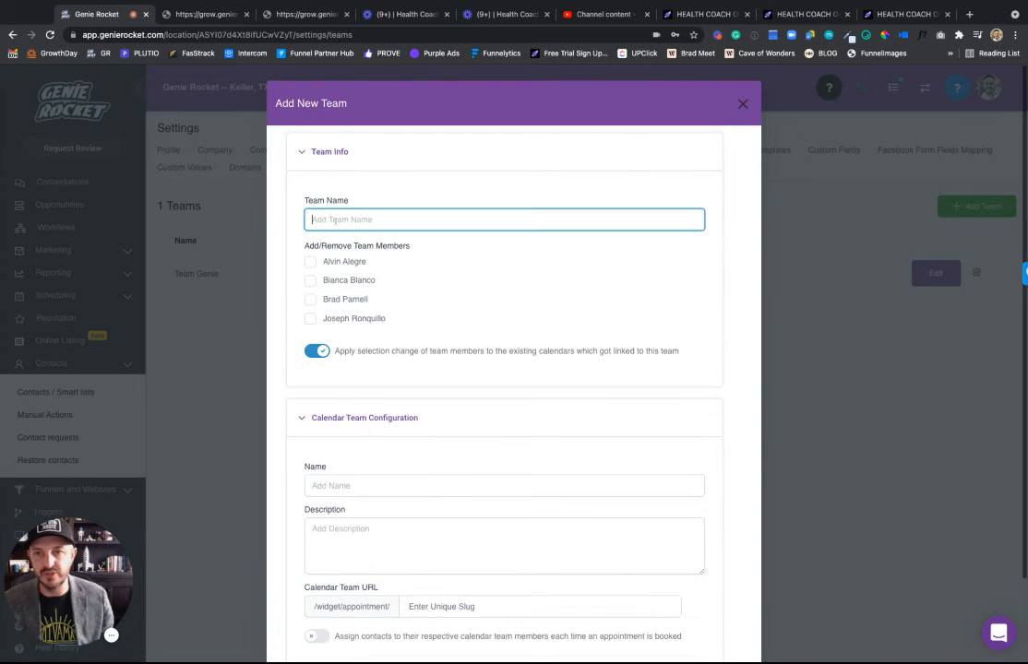
pyautogui.write('TEst')
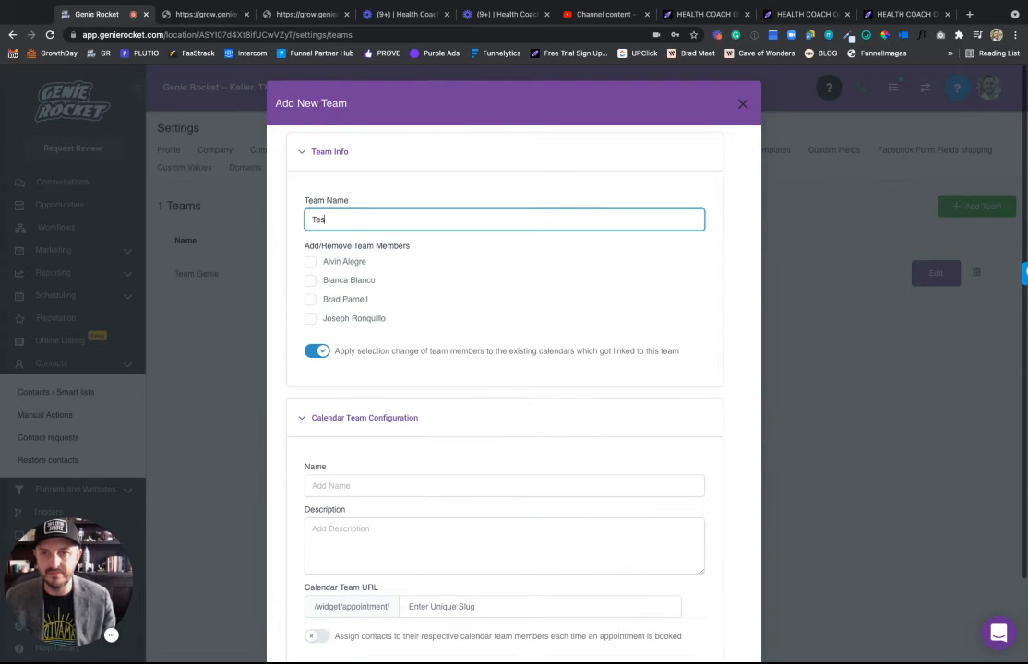
pyautogui.write('t Team')
pyautogui.click(329, 262)
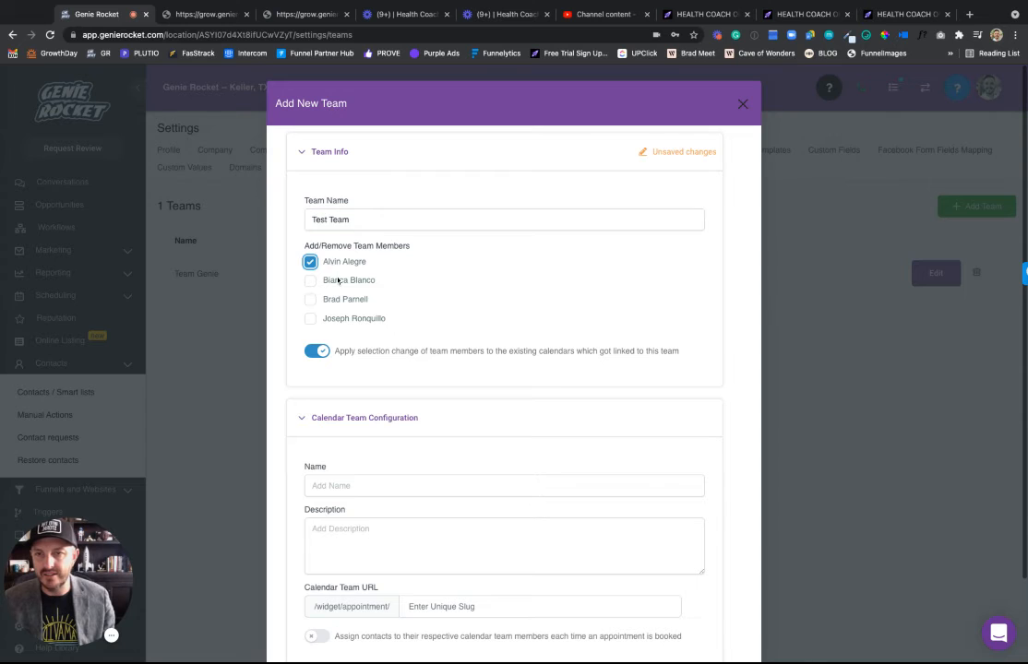
pyautogui.click(329, 279)
pyautogui.click(340, 320)
# Name the team calendar 'TEST TEAM CALENDAR' with slug 'testteam' and description 'TEST TEAM'.
pyautogui.scroll(-2, 369, 369)
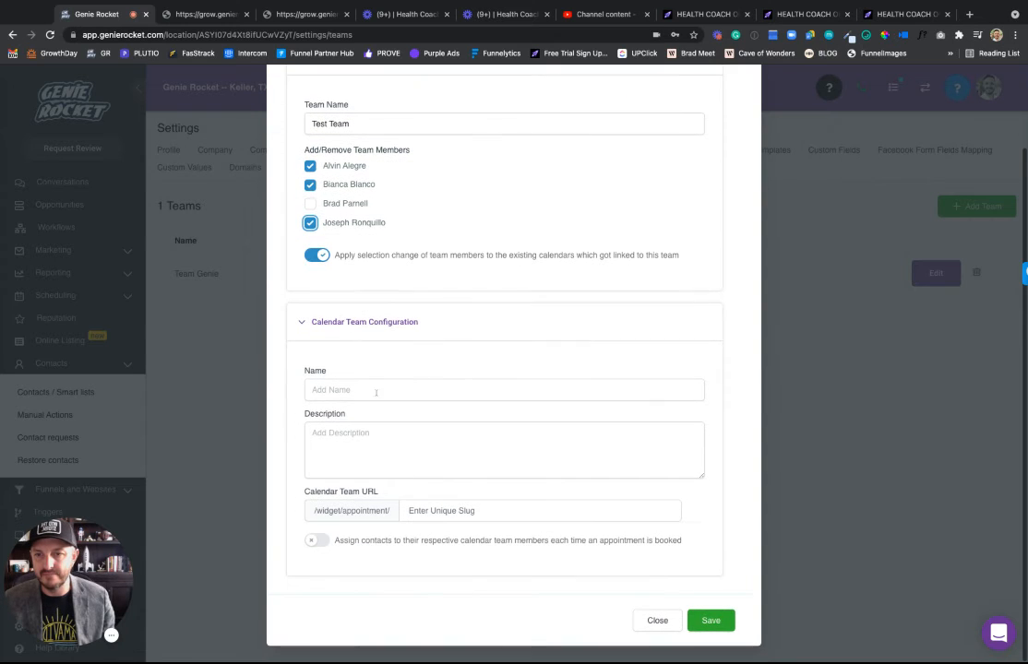
pyautogui.click(351, 392)
pyautogui.write('TEst')
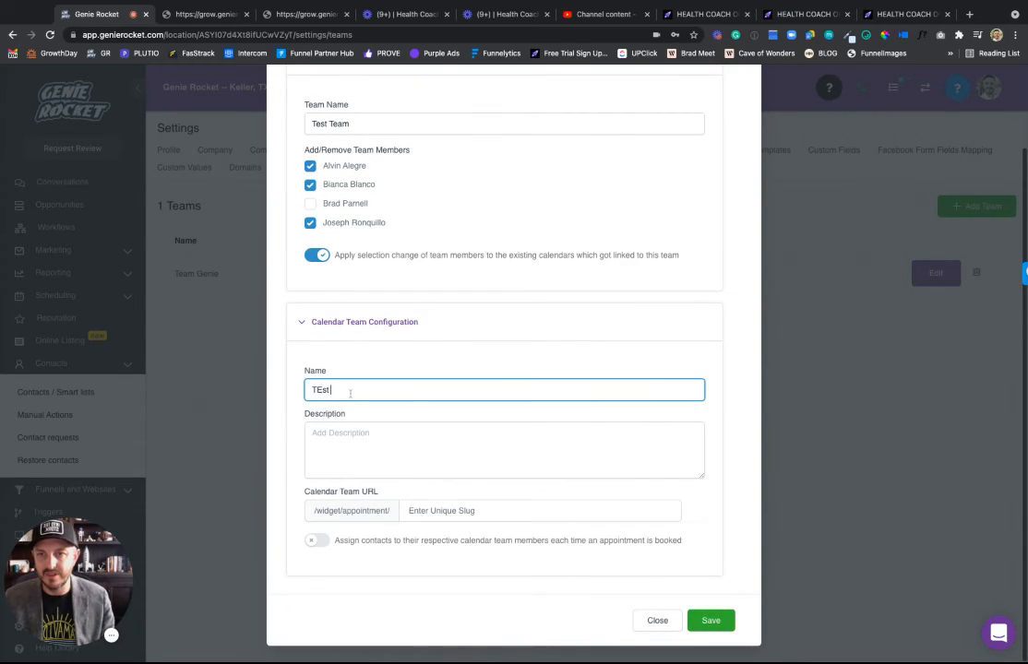
pyautogui.write('ST TE')
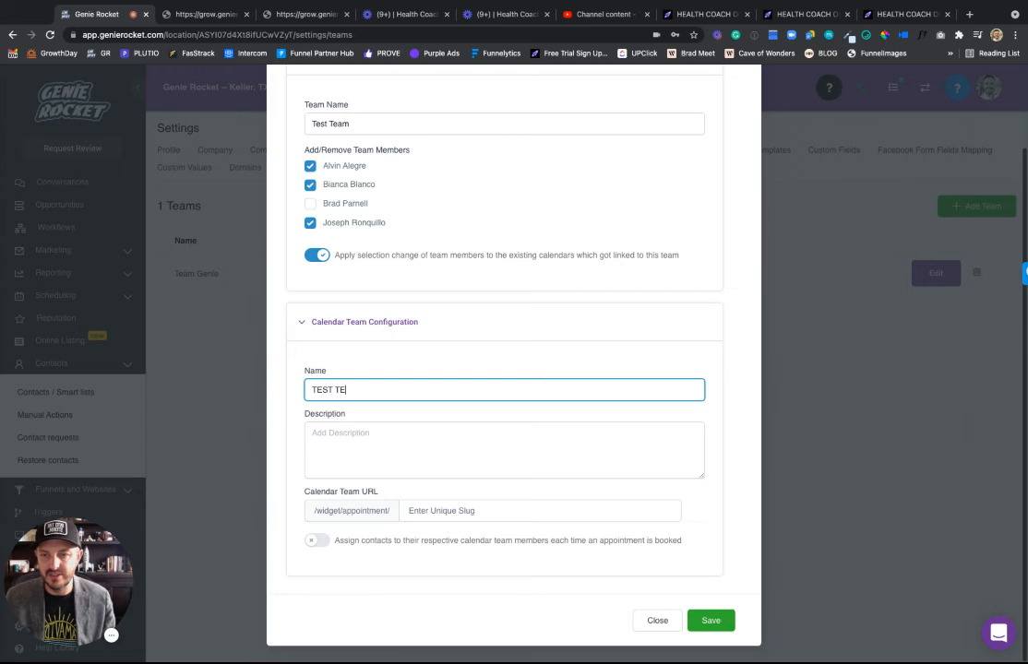
pyautogui.write('AM CLA')
pyautogui.press('BackSpace')
pyautogui.press('BackSpace')
pyautogui.write('AL')
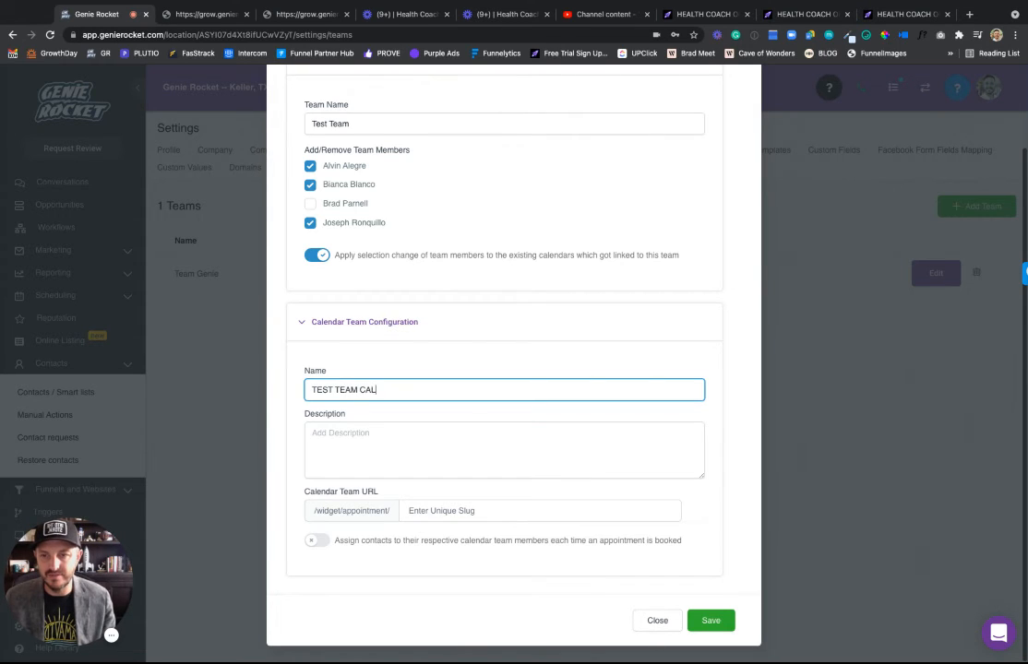
pyautogui.write('ENDAR')
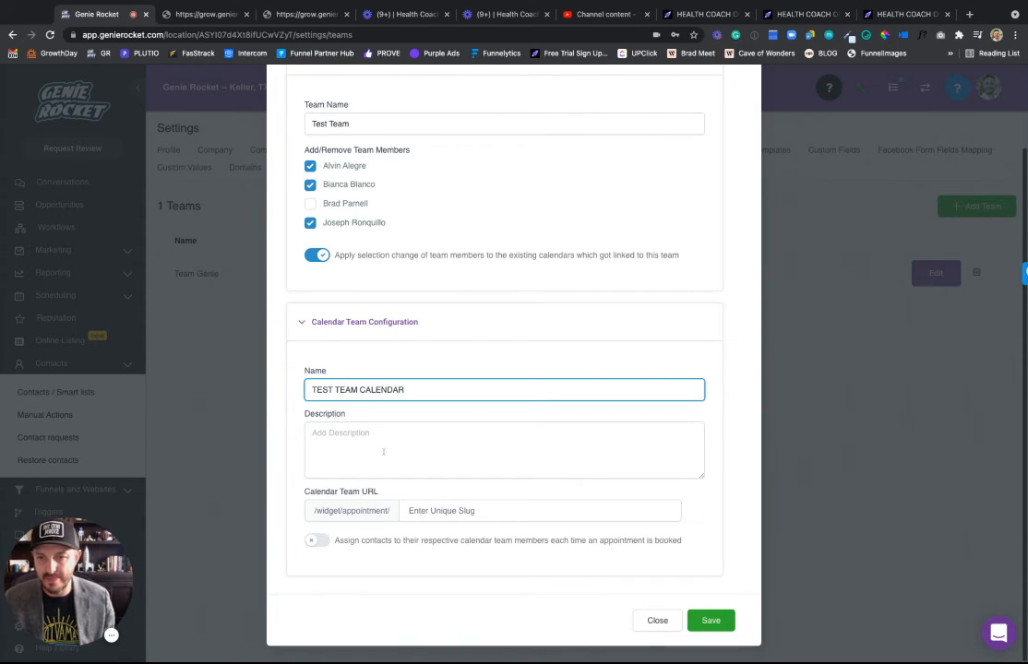
pyautogui.press('Tab')
pyautogui.click(447, 513)
pyautogui.write('testte')
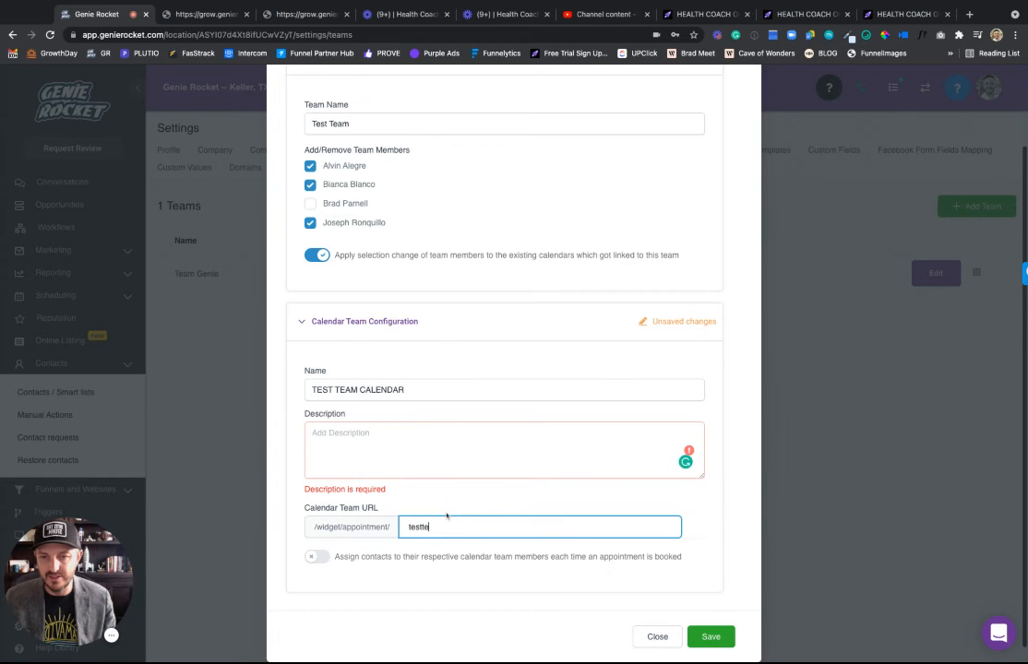
pyautogui.write('test')
pyautogui.press('BackSpace')
pyautogui.write('am')
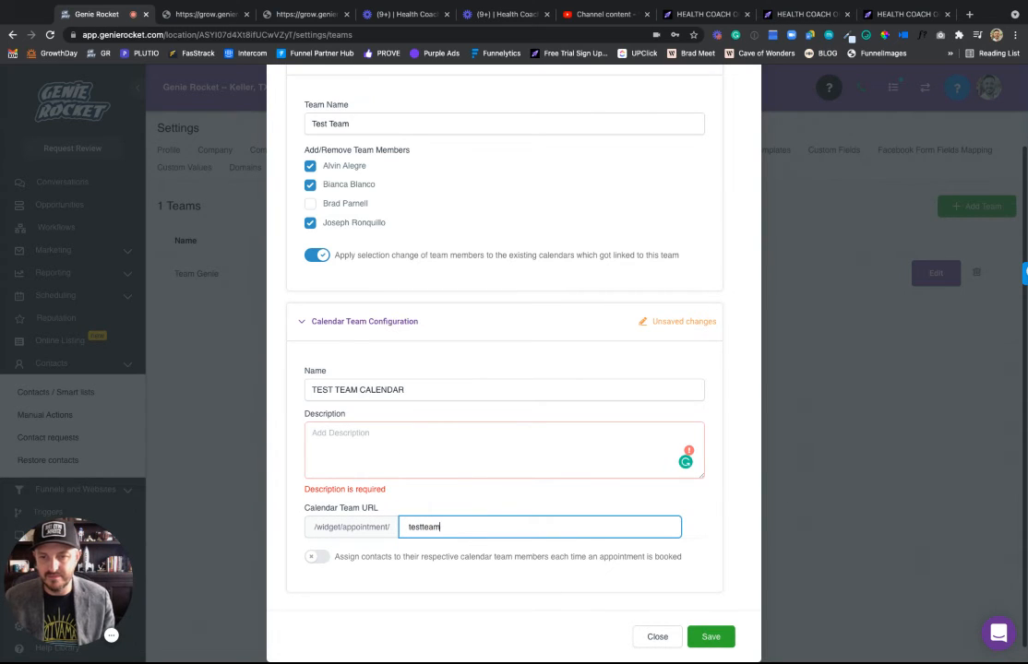
pyautogui.click(372, 452)
pyautogui.write('TEST TEAM')
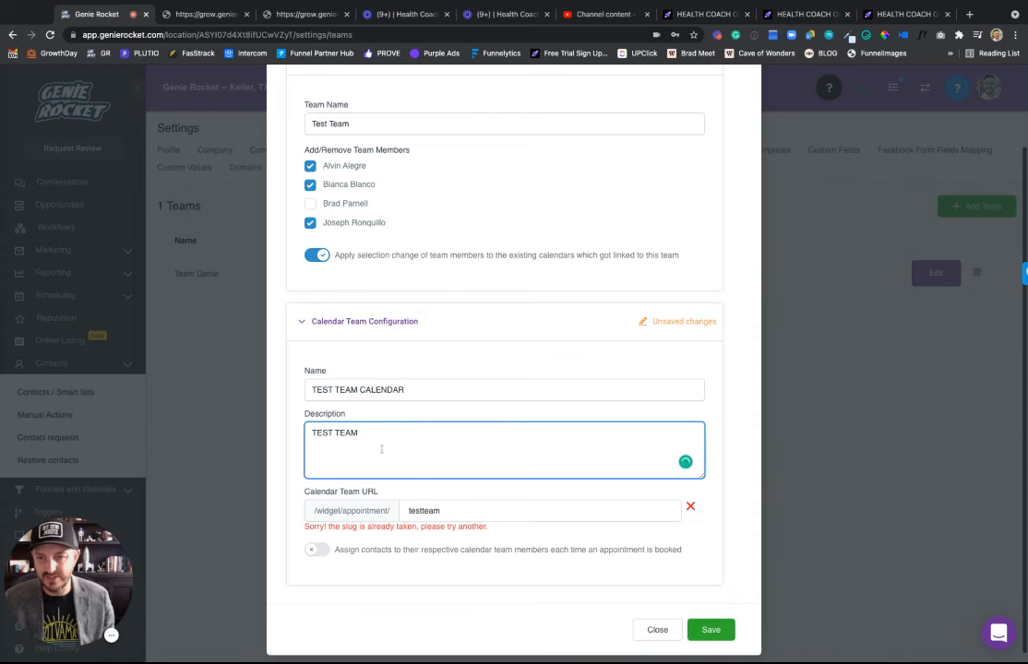
# Enable auto-assignment, skipping already-assigned contacts, then save with the slug changed to 'testteam2'.
pyautogui.click(316, 550)
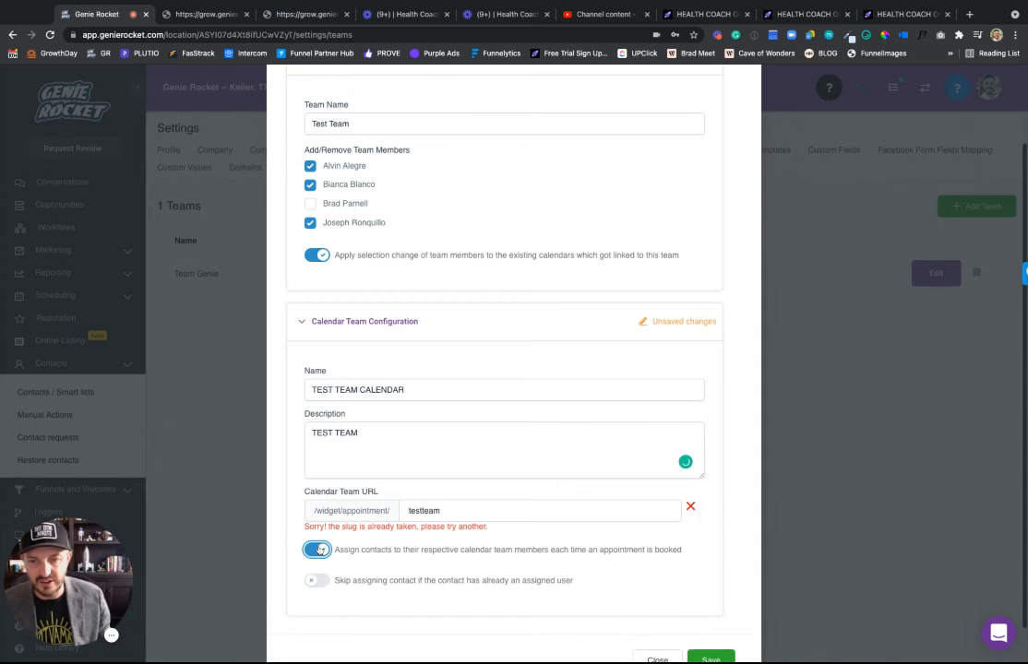
pyautogui.scroll(-2, 424, 447)
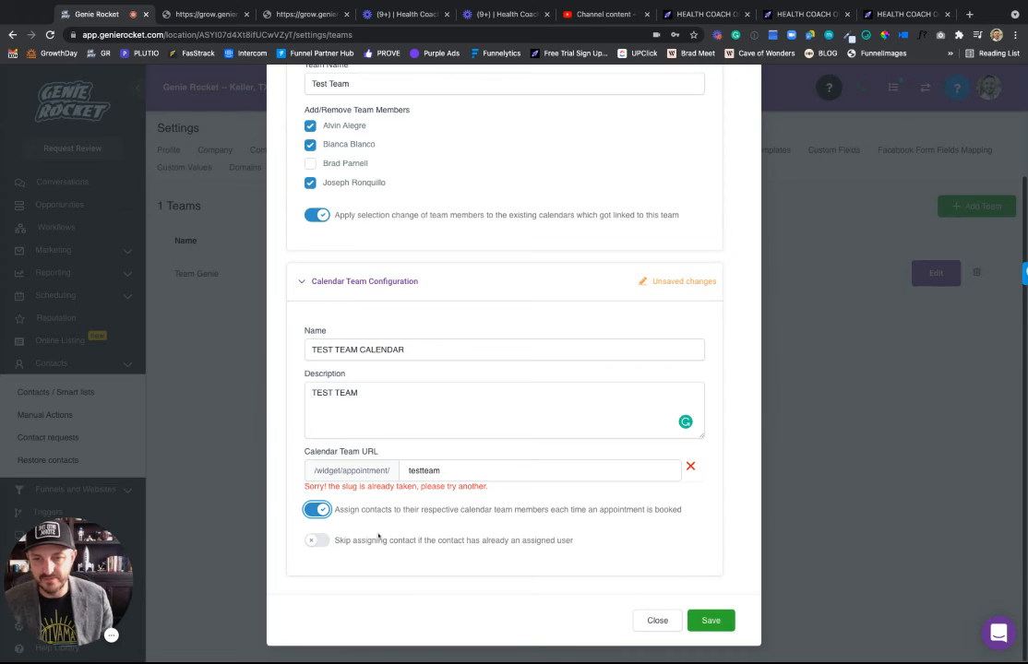
pyautogui.click(317, 539)
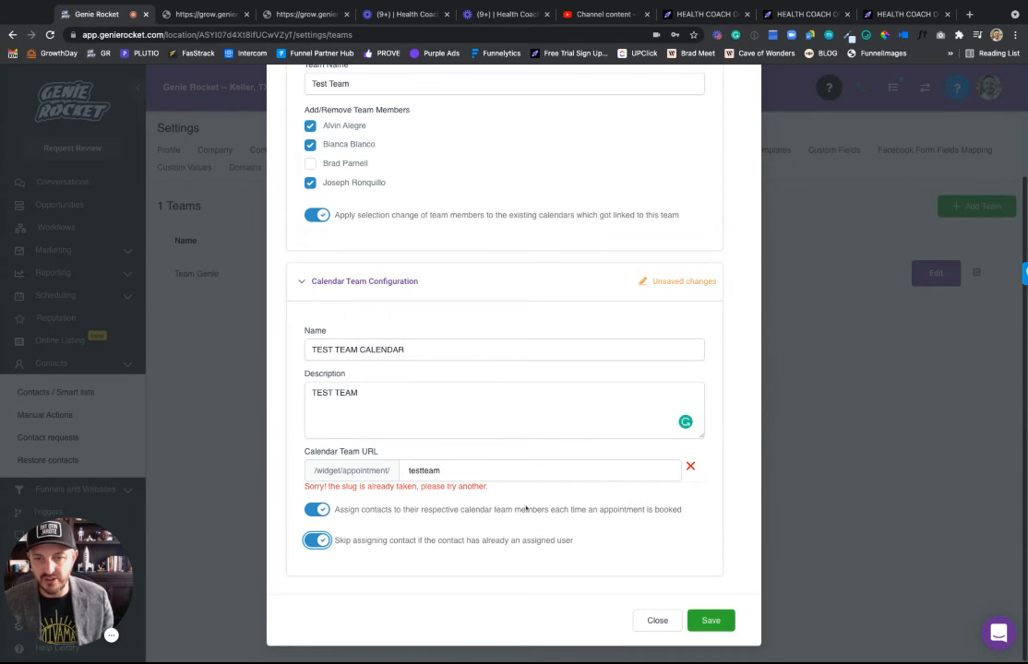
pyautogui.click(717, 619)
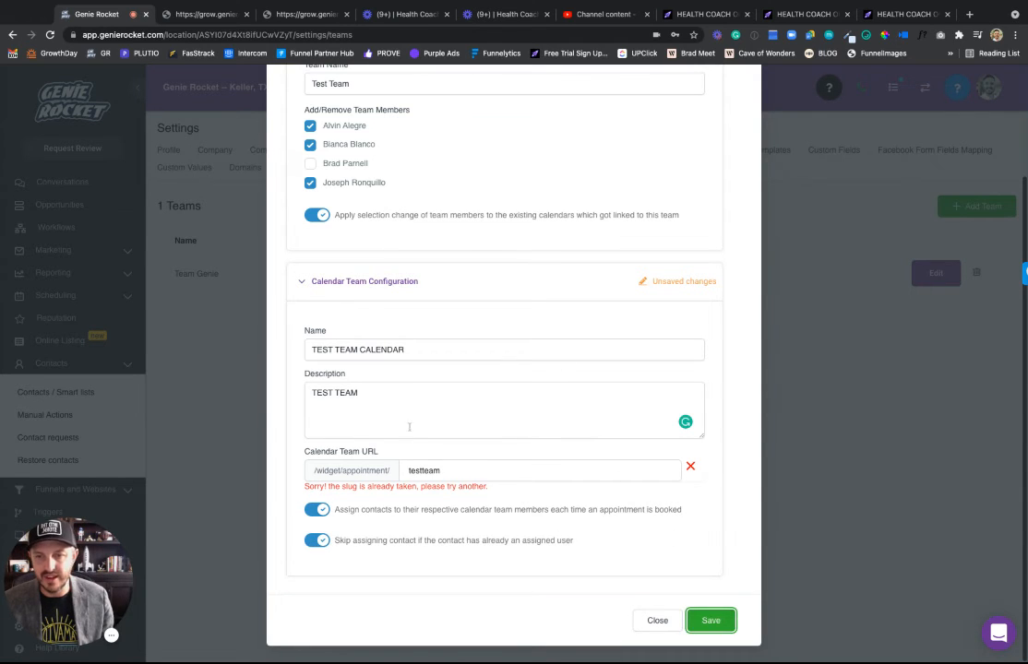
pyautogui.click(452, 471)
pyautogui.write('2')
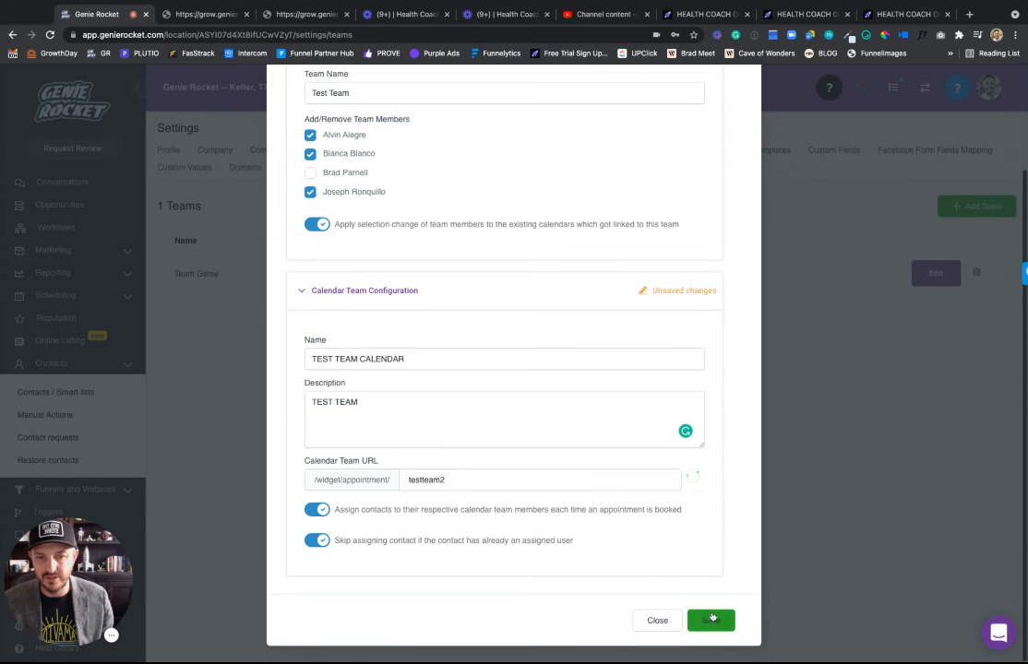
pyautogui.click(712, 618)
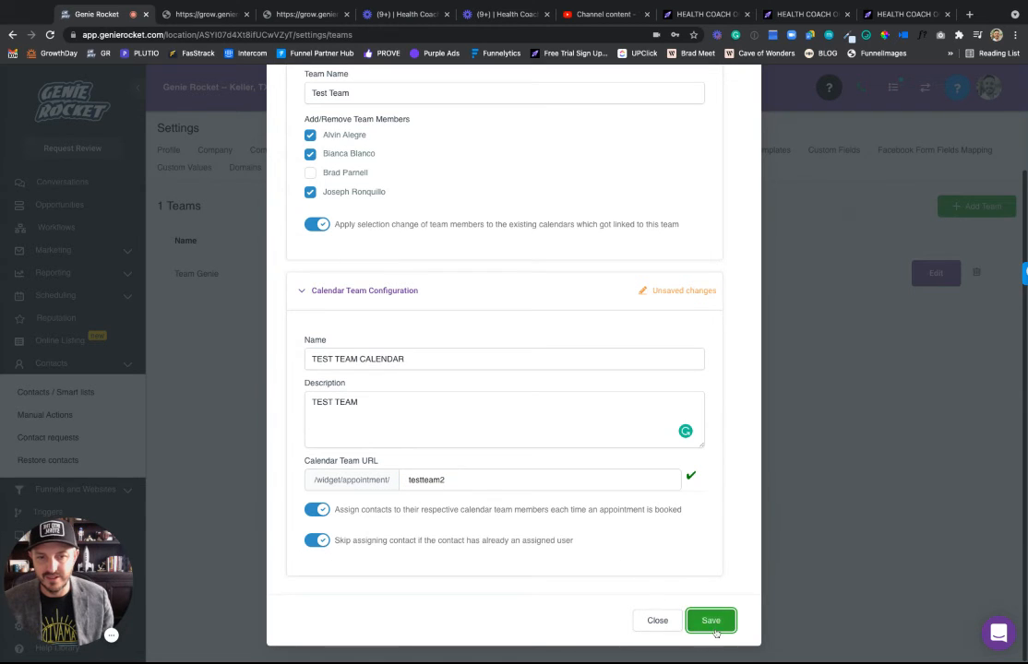
pyautogui.click(711, 619)
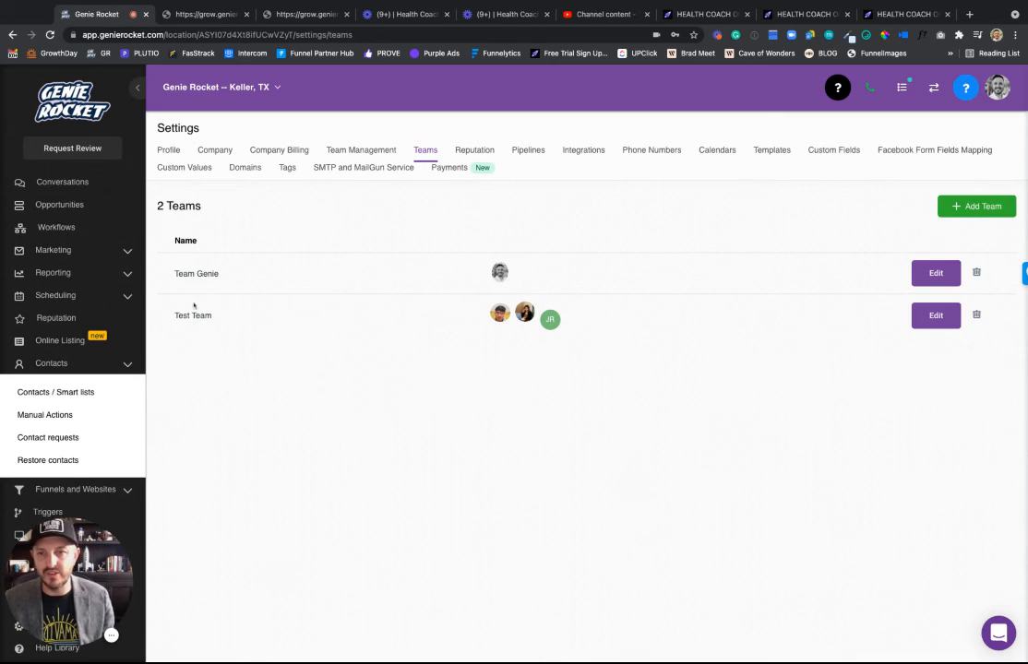
# Preview the /widget/appointment/testteam2 booking page in a new tab, then return to Calendars settings.
pyautogui.click(191, 172)
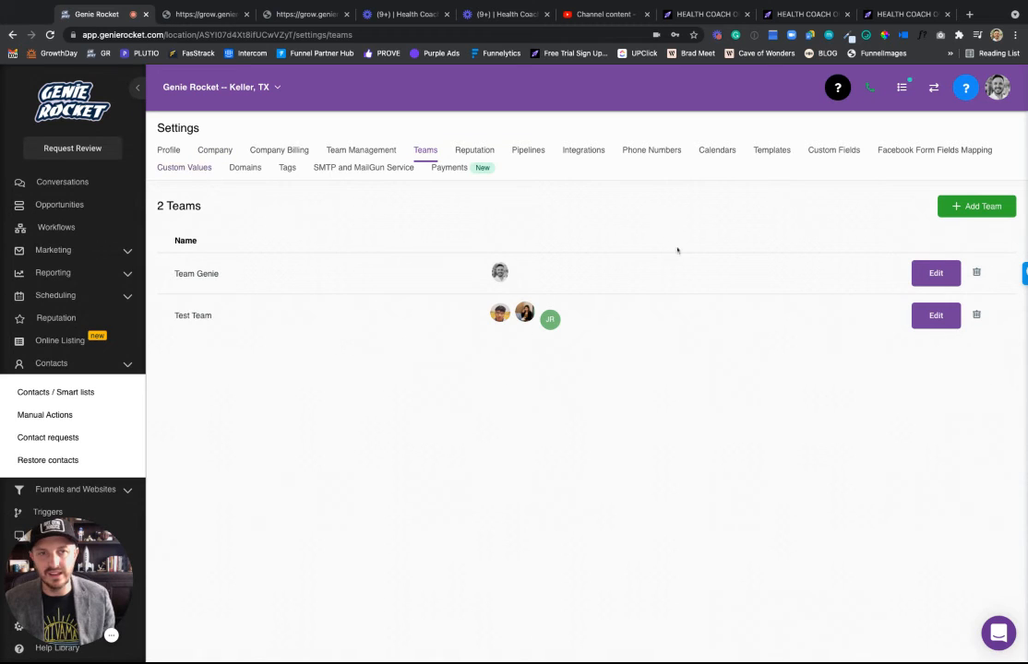
pyautogui.click(705, 152)
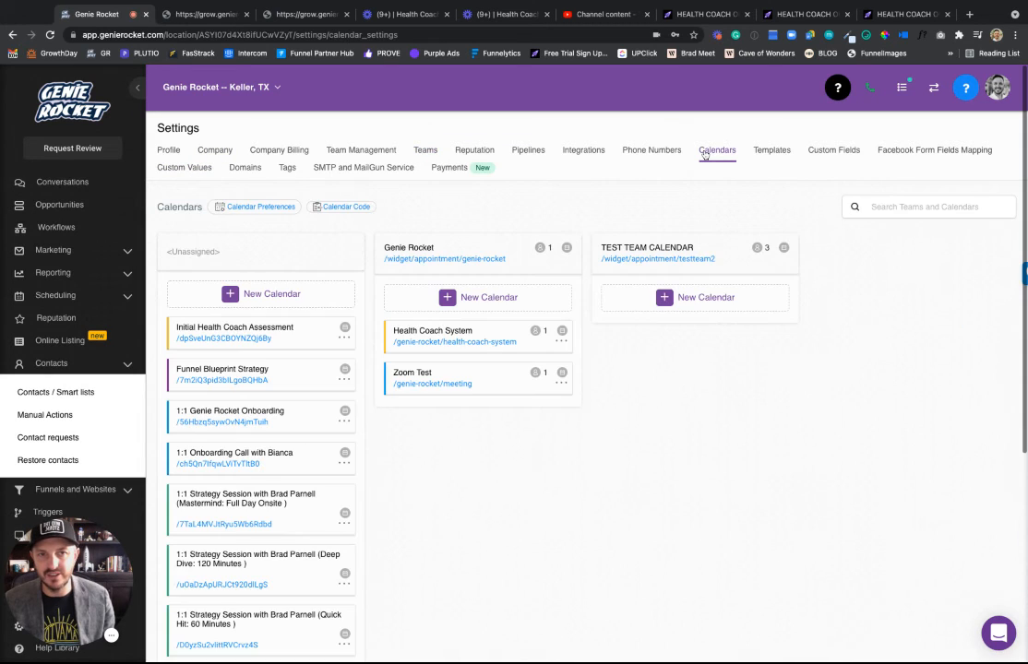
pyautogui.click(668, 263)
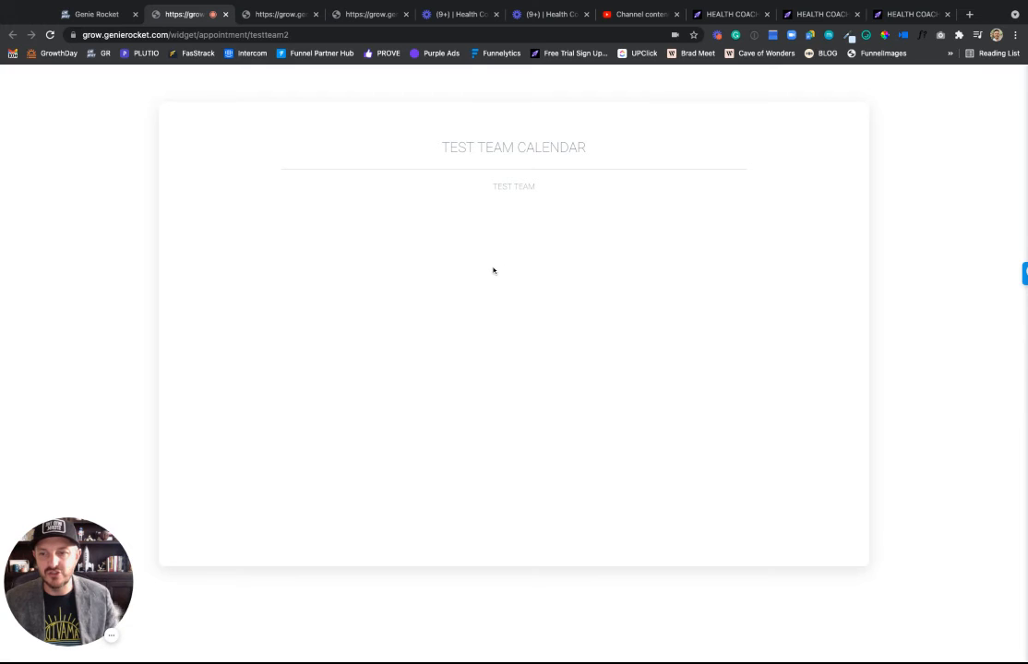
pyautogui.click(81, 15)
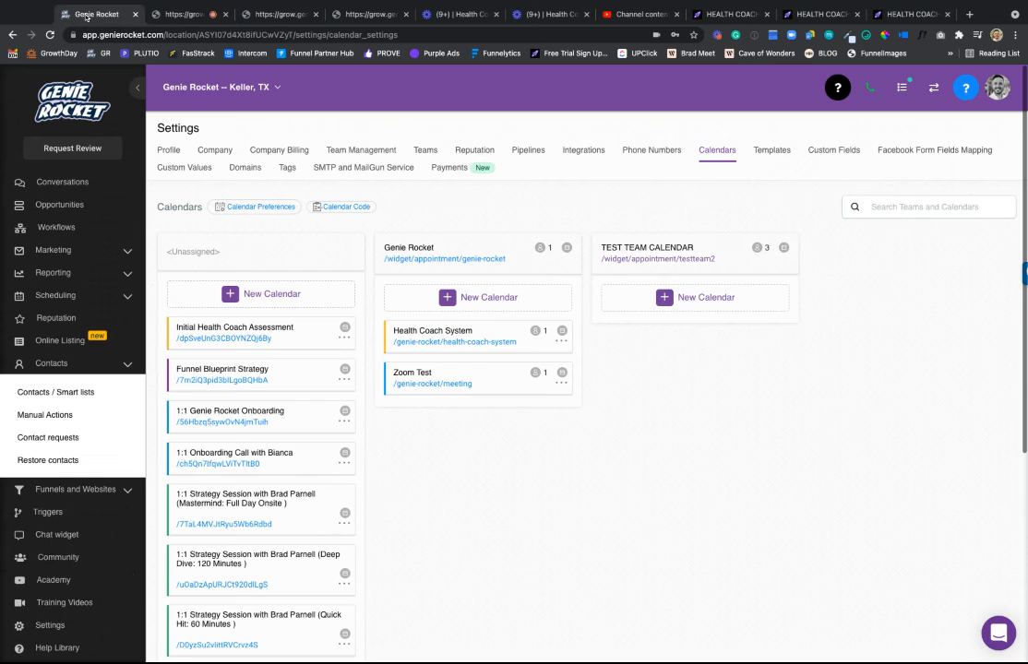
# Add a calendar for Test Team with all three members, distributed by availability.
pyautogui.click(702, 300)
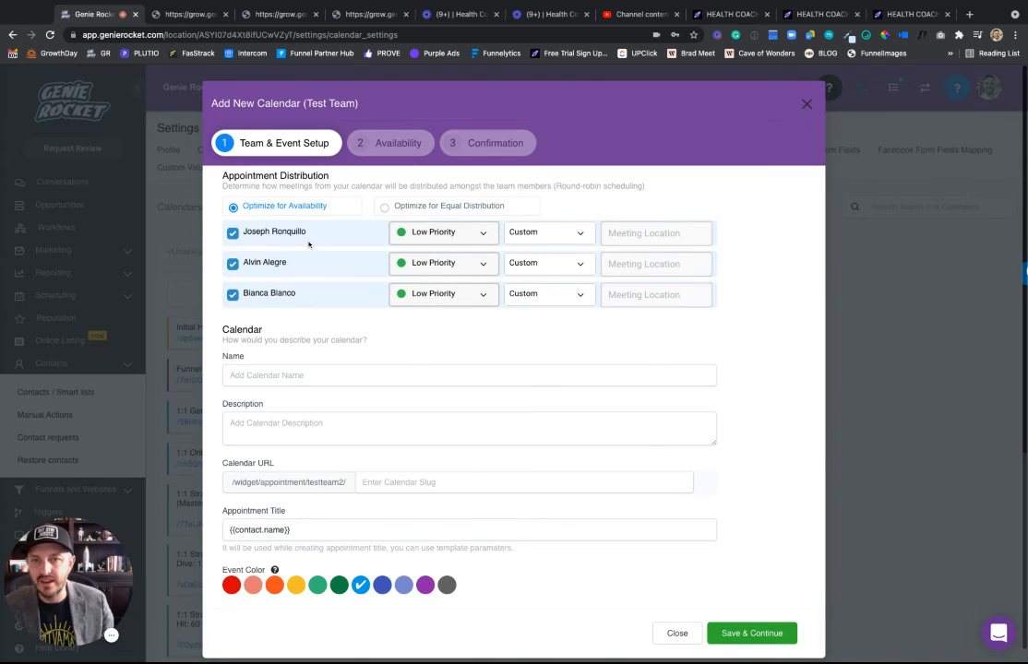
pyautogui.click(466, 296)
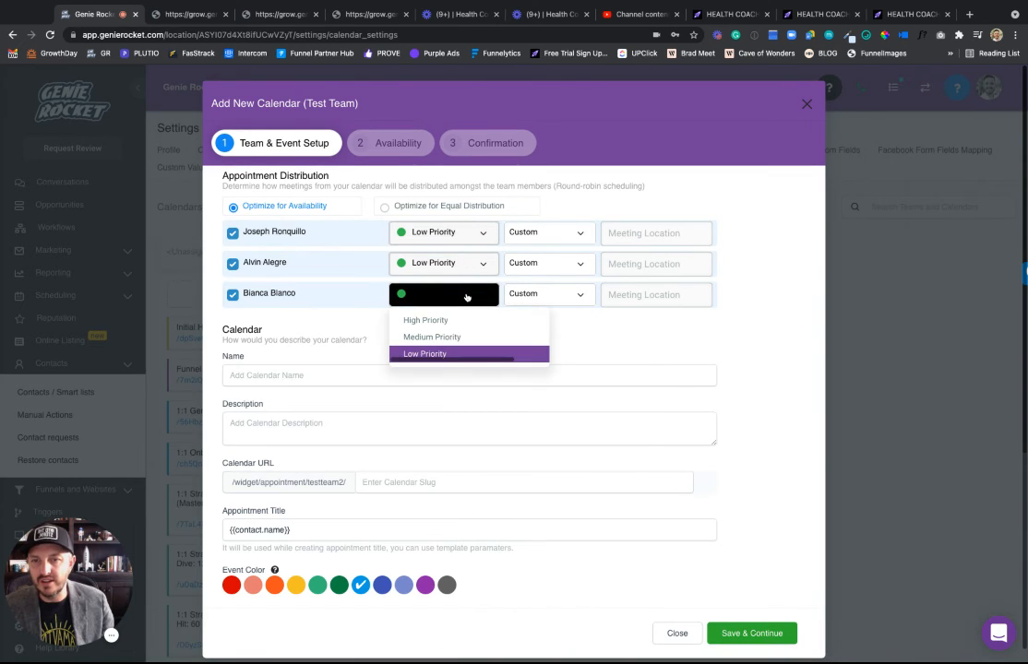
pyautogui.click(352, 300)
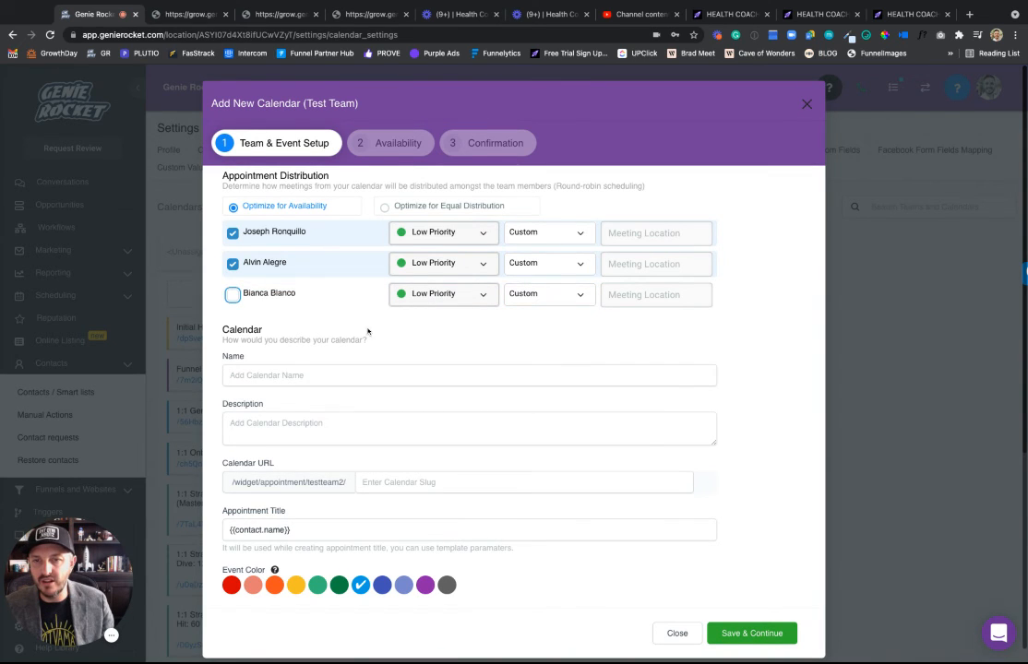
pyautogui.click(233, 295)
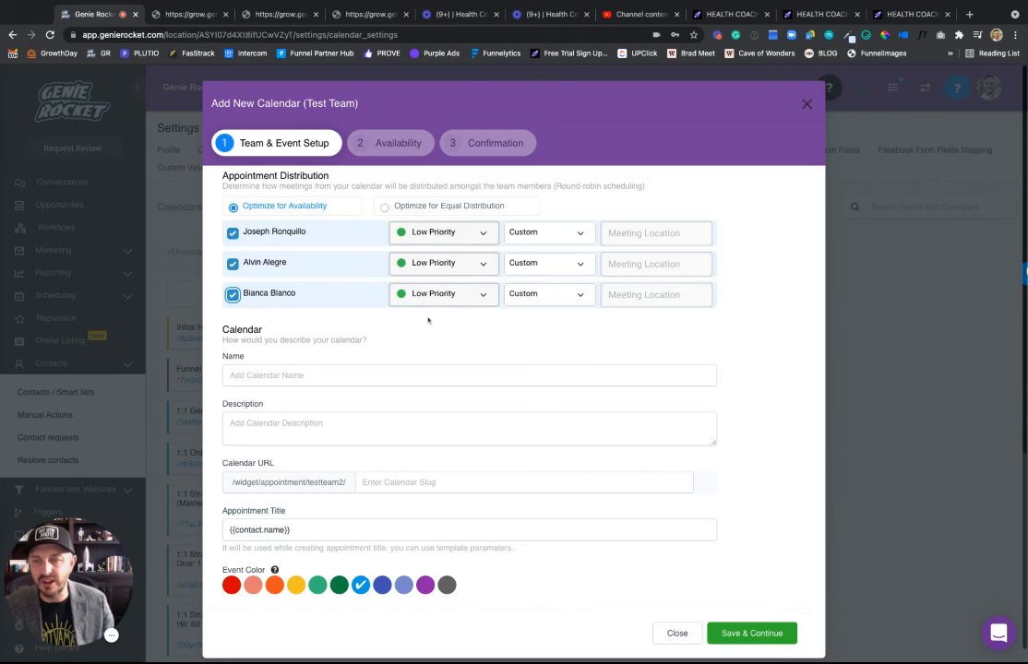
pyautogui.click(423, 208)
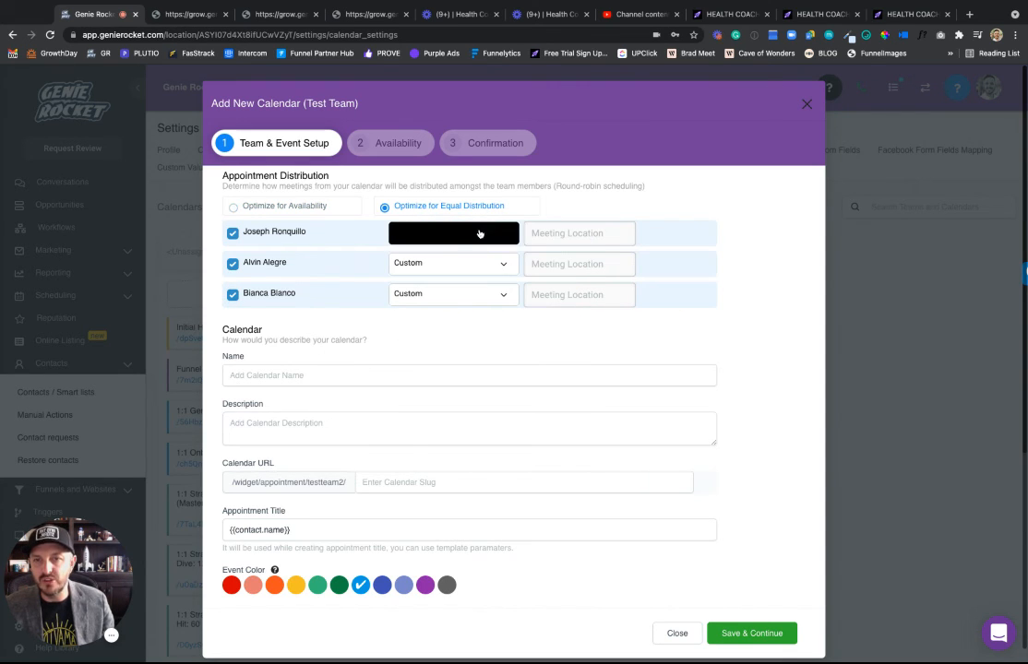
pyautogui.click(303, 211)
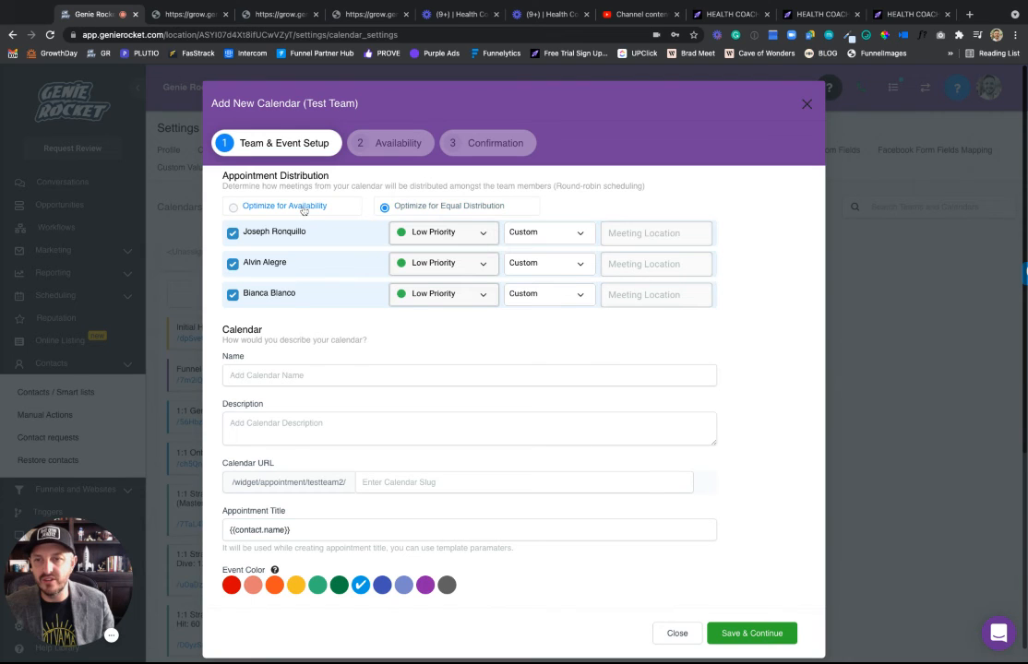
# Name it 'TESTT' with description 'TEST' and slug 'asdfsad', then save through to Availability.
pyautogui.click(297, 380)
pyautogui.write('TEST')
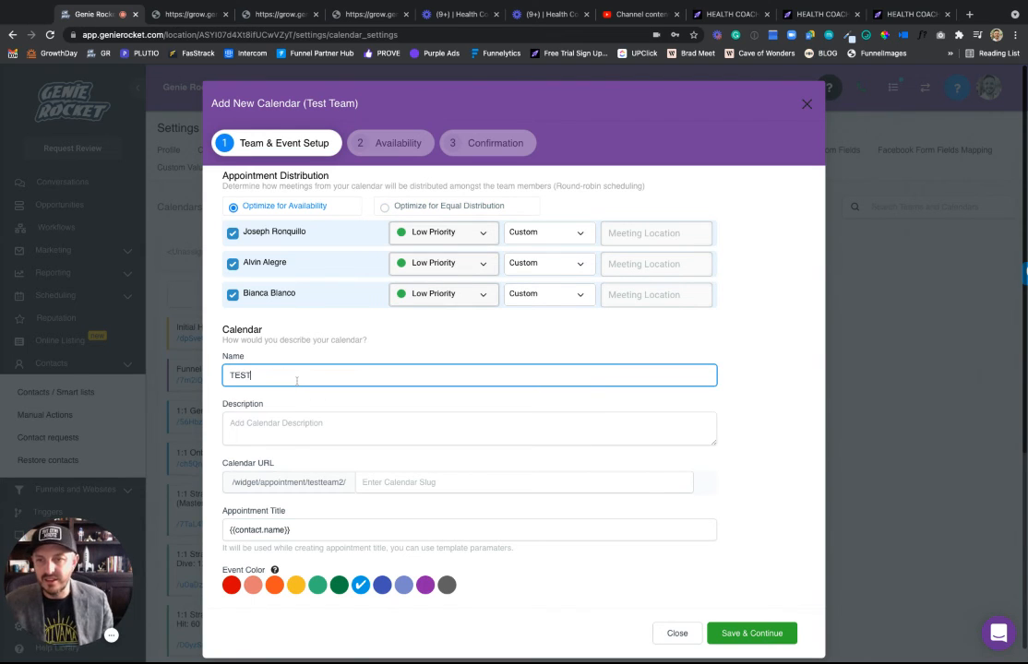
pyautogui.write('TEST')
pyautogui.click(449, 420)
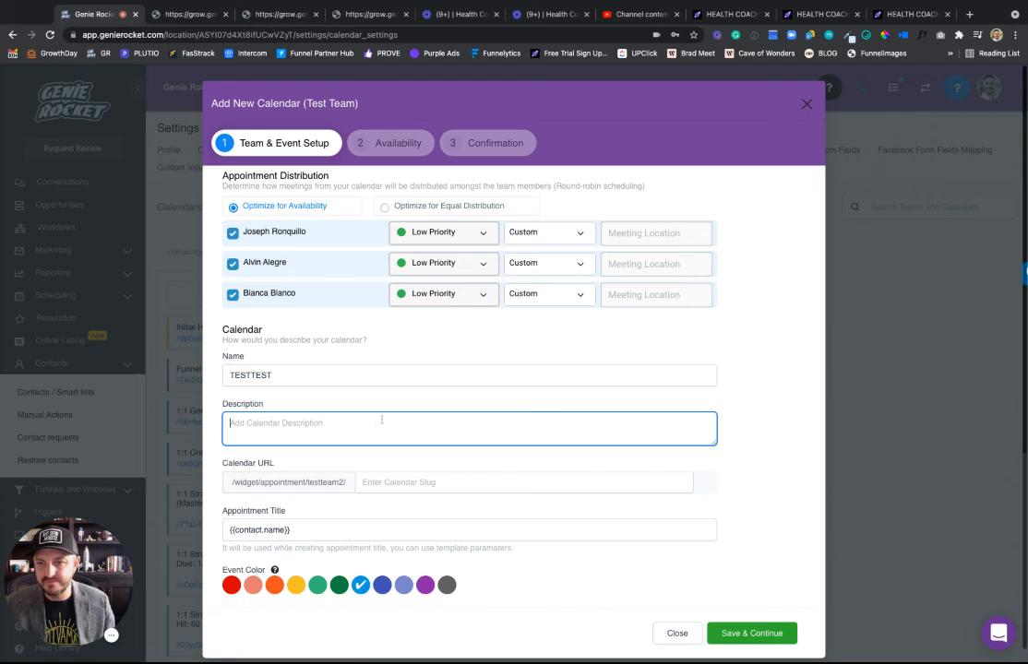
pyautogui.write('TEST')
pyautogui.click(455, 483)
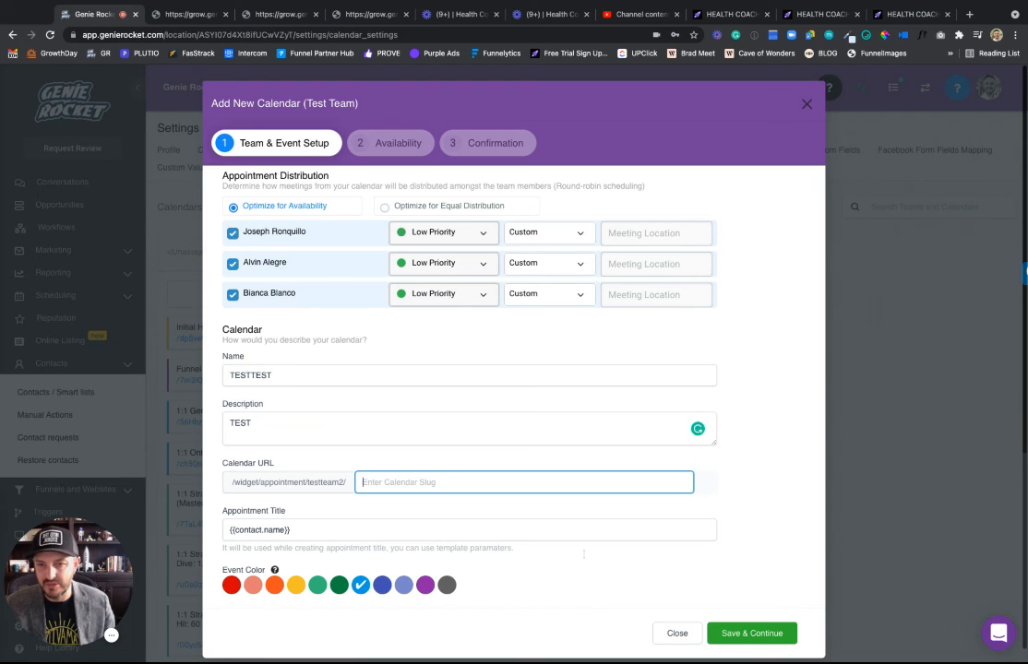
pyautogui.write('asdfsad')
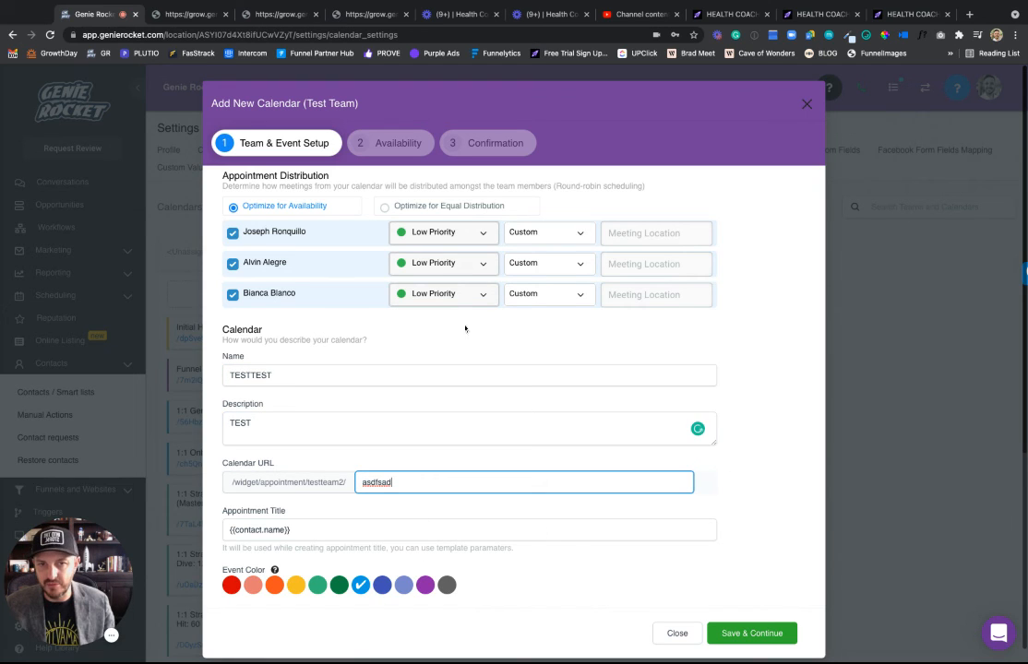
pyautogui.click(771, 635)
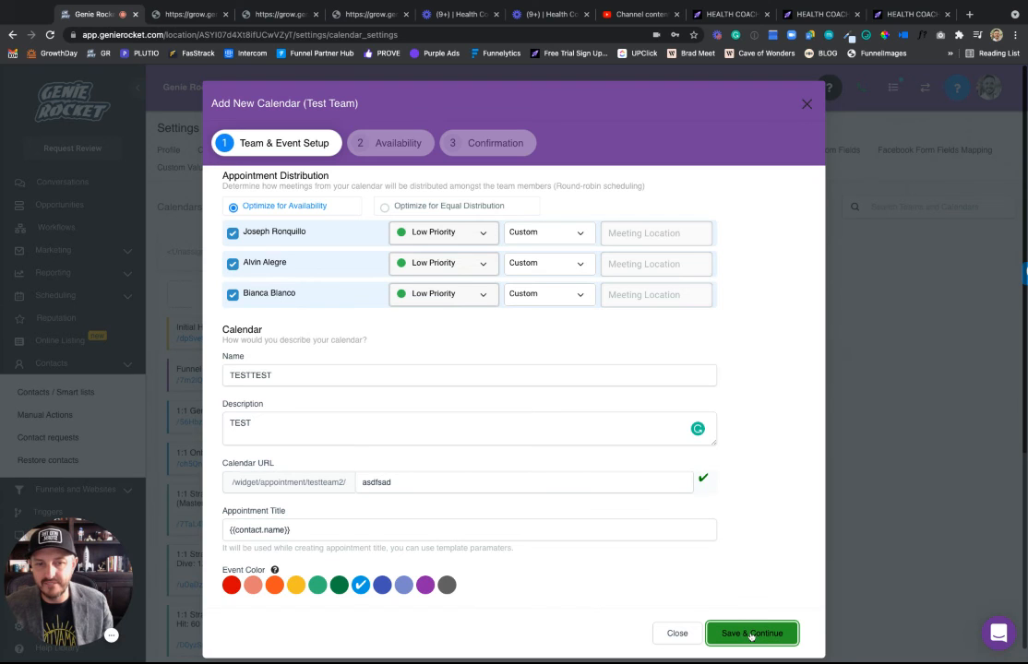
pyautogui.click(742, 637)
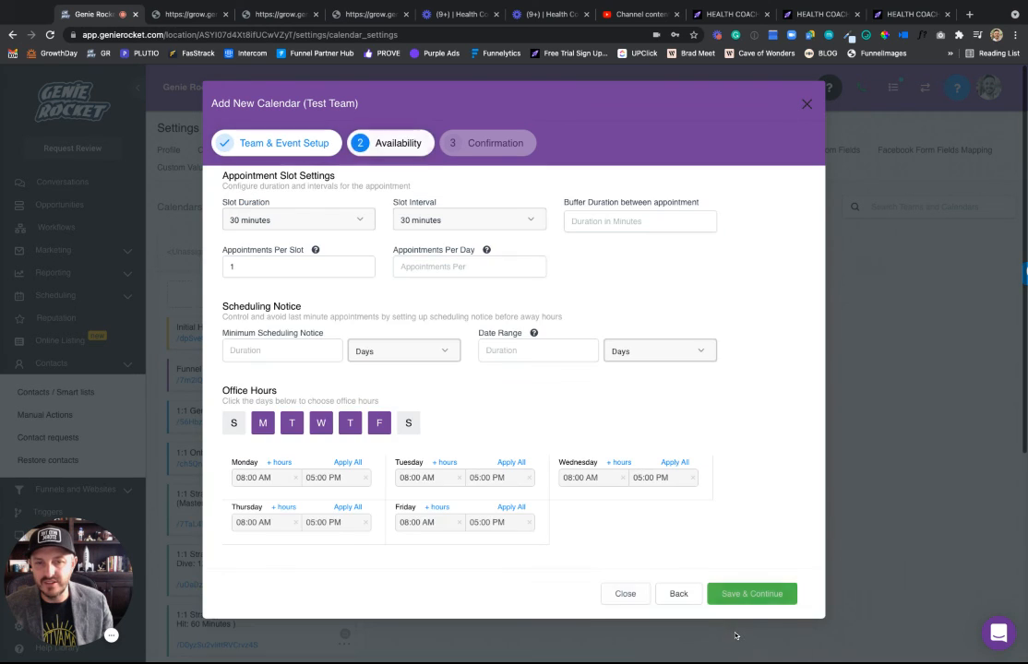
pyautogui.click(735, 637)
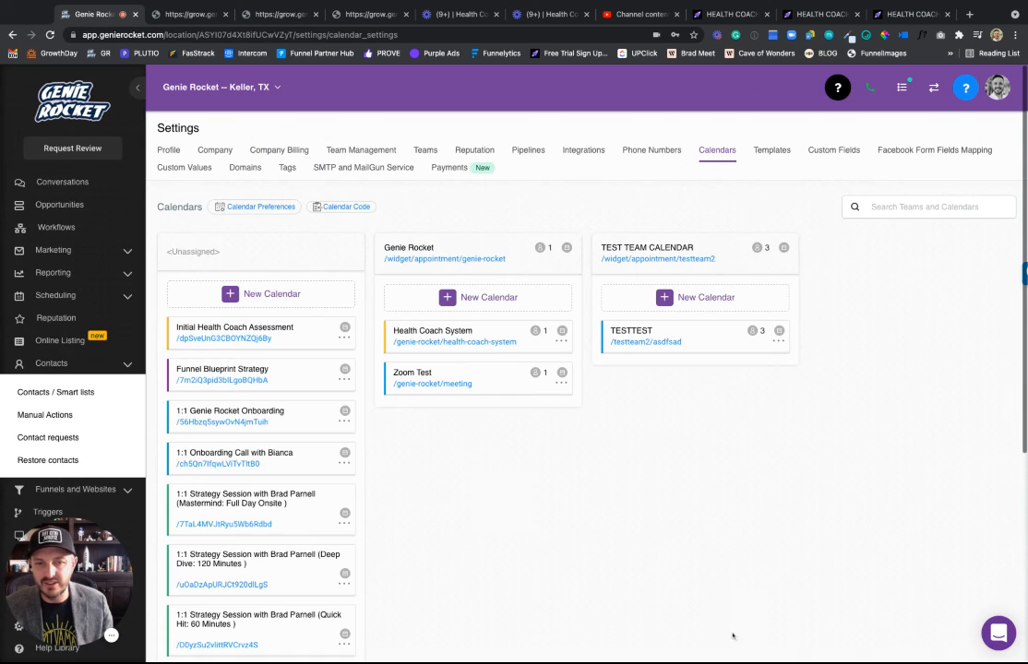
# Test-book the TESTTEST link for Thu Sep 9 at 9:00 AM up to the details form, then return.
pyautogui.click(632, 344)
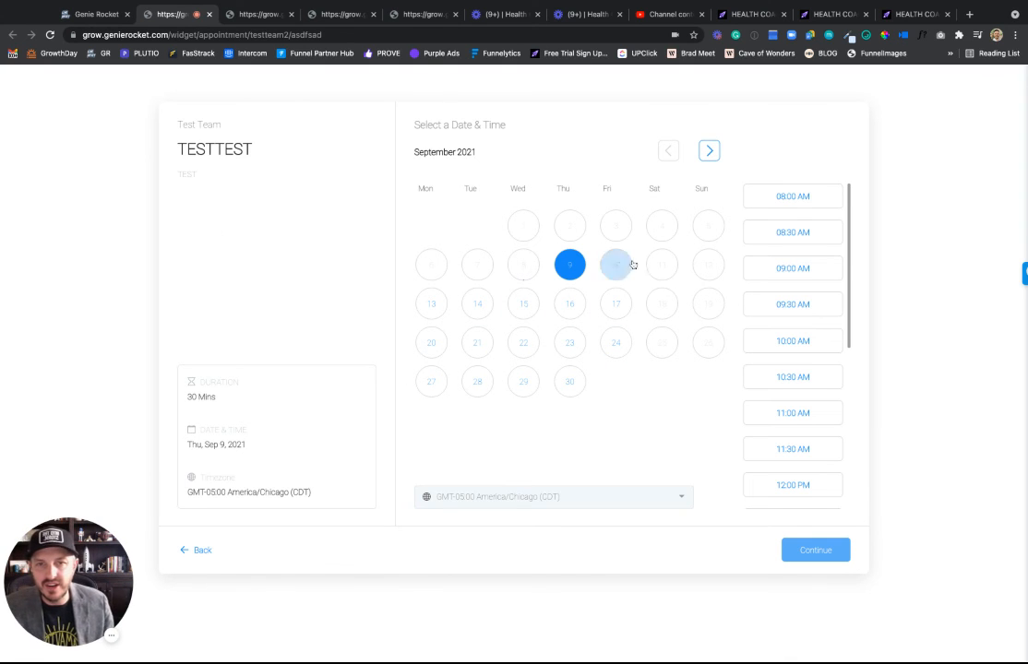
pyautogui.click(782, 276)
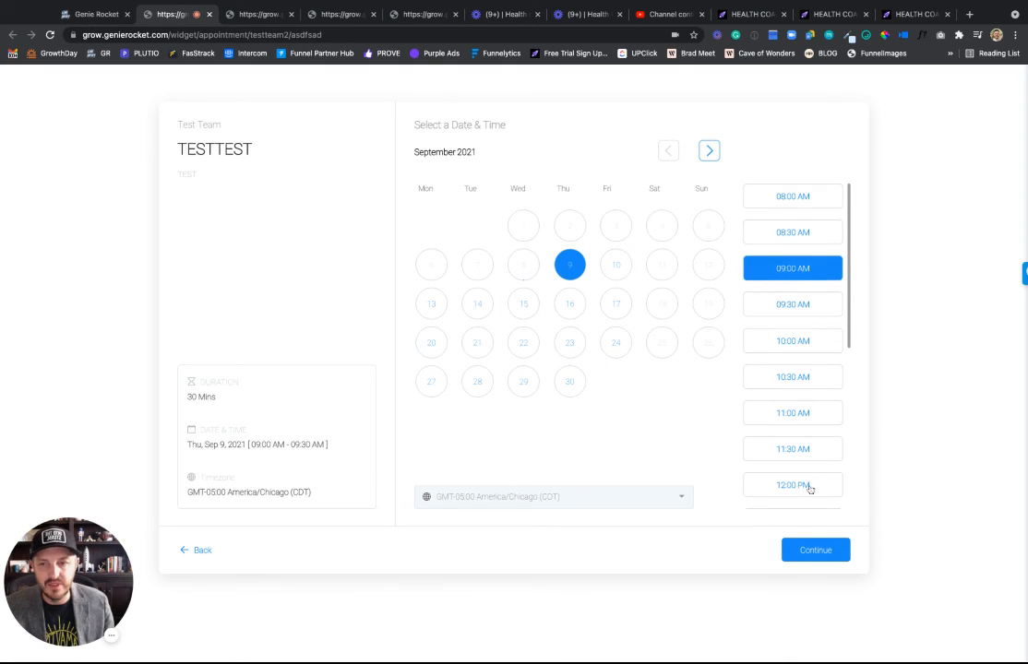
pyautogui.click(816, 550)
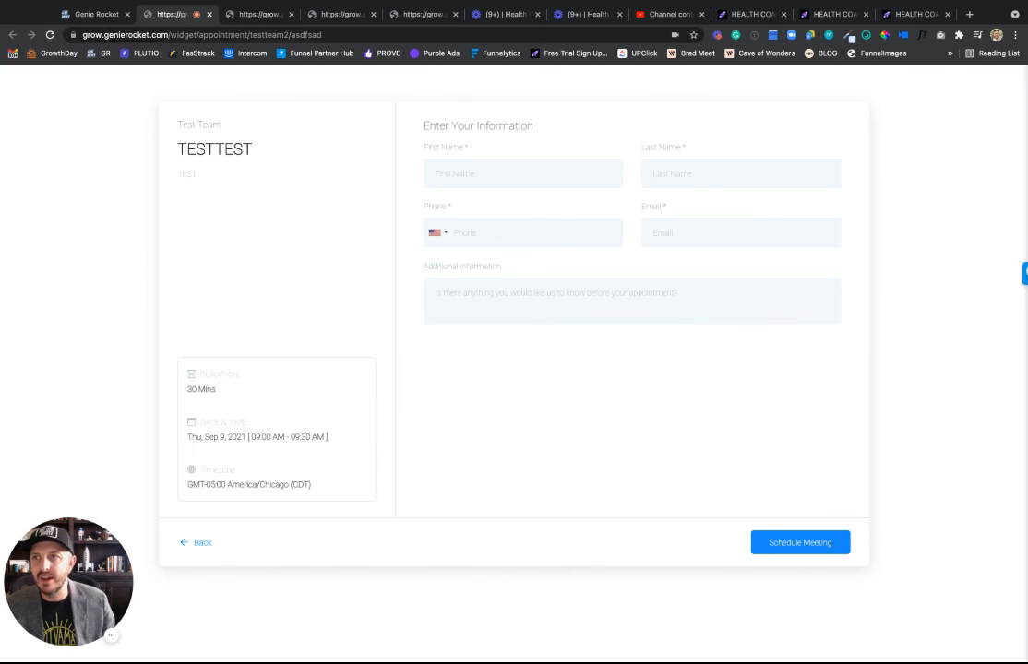
pyautogui.press('super+shift+b')
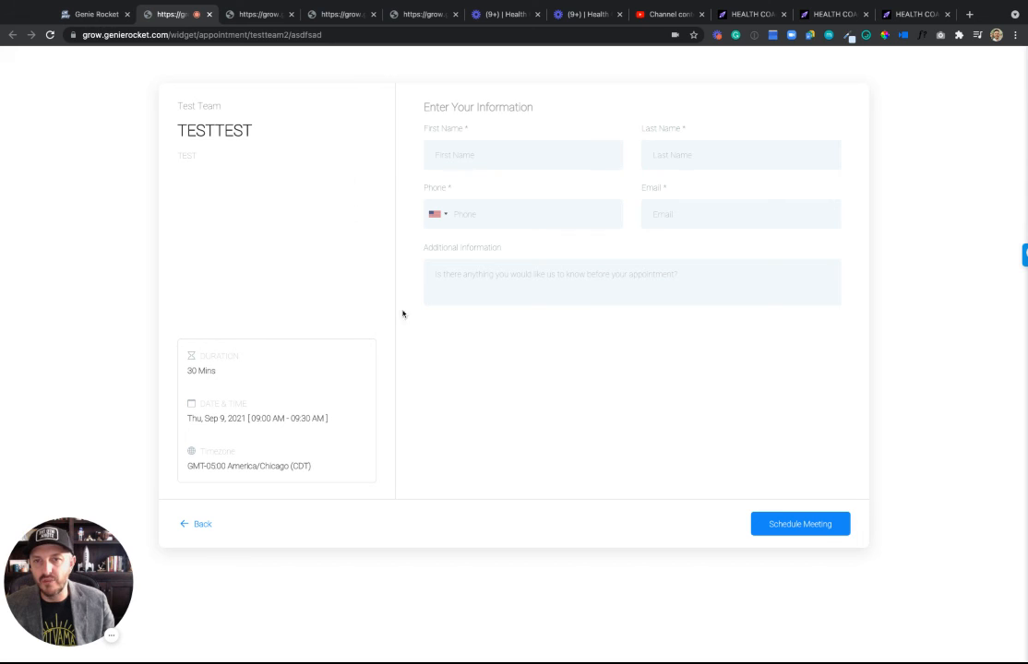
pyautogui.click(96, 14)
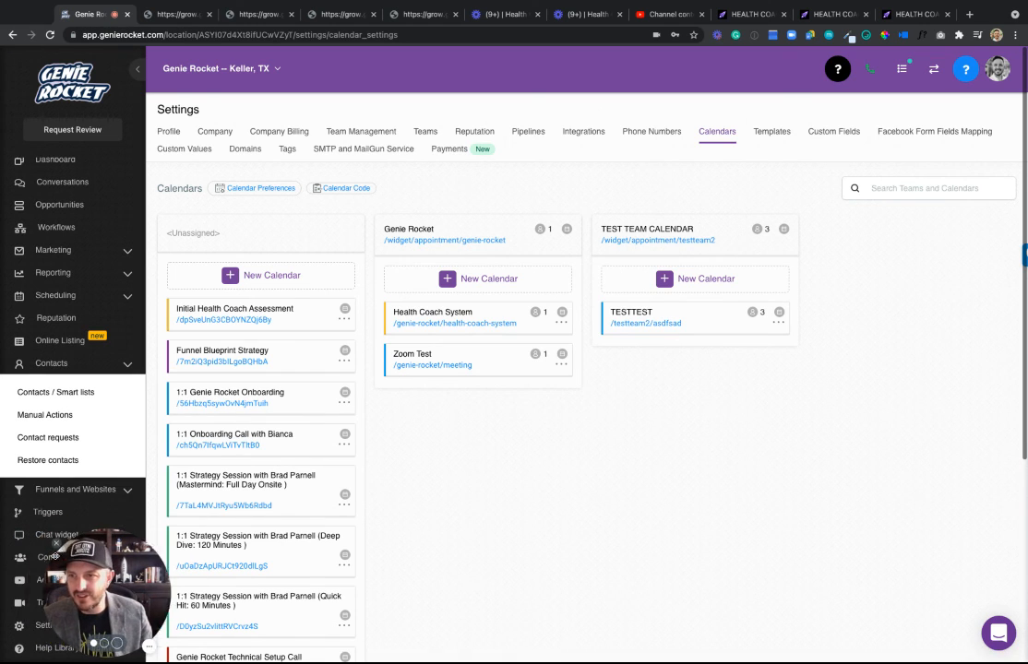
# Review this week's scheduled events in the Scheduling calendar view.
pyautogui.click(43, 296)
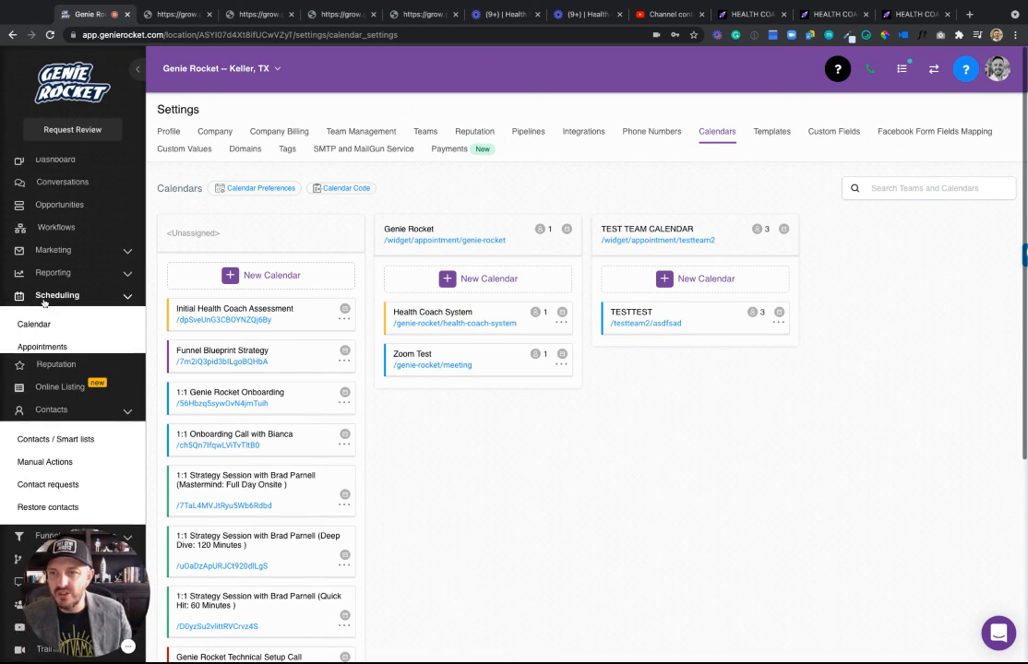
pyautogui.click(35, 325)
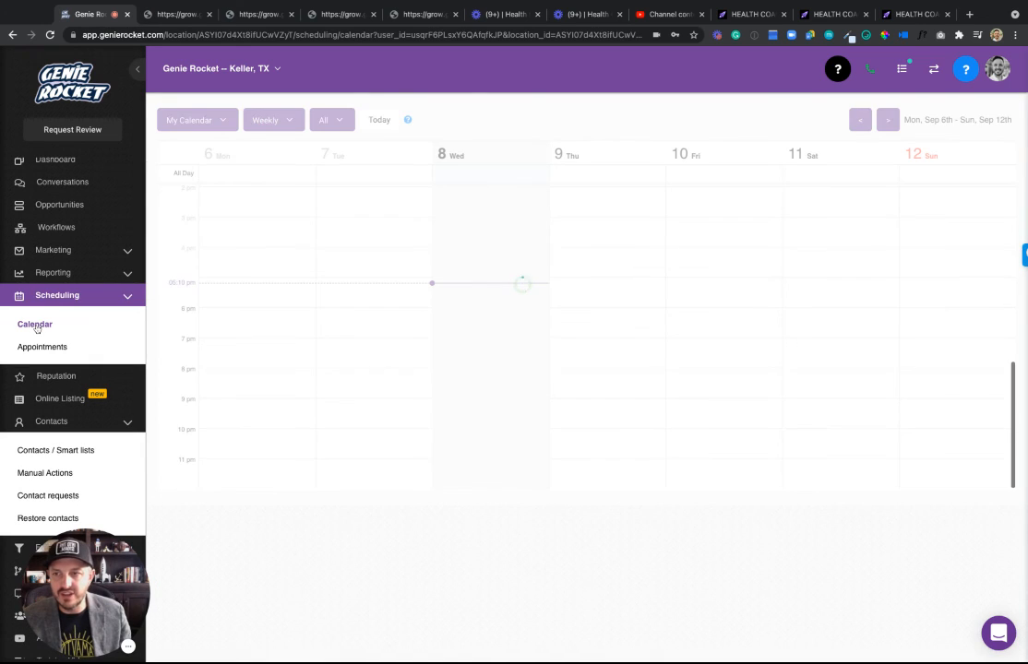
pyautogui.scroll(5, 546, 298)
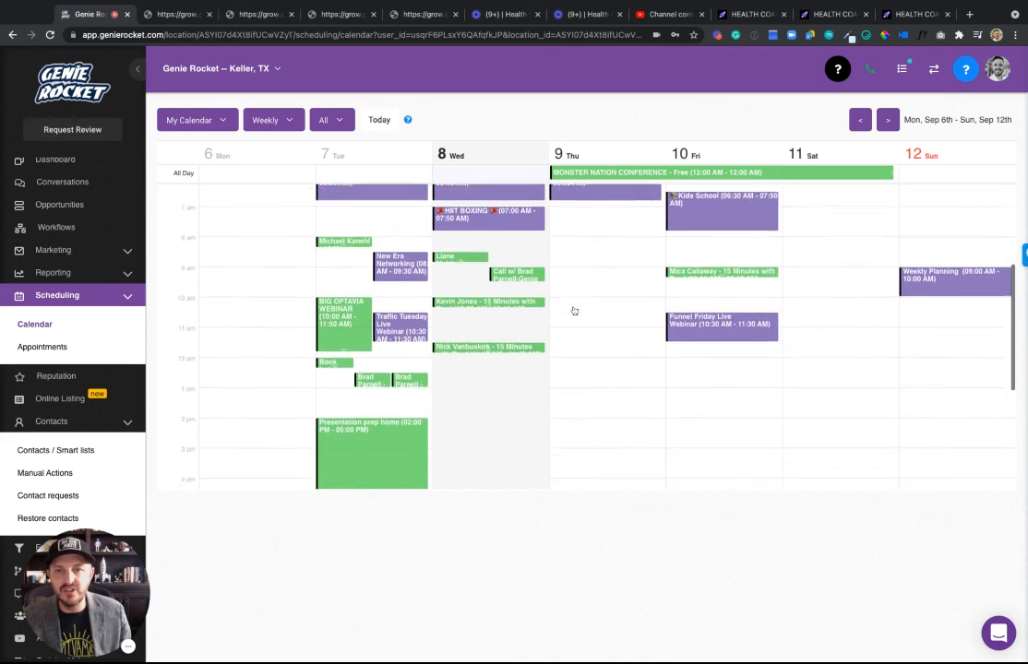
pyautogui.scroll(-3, 598, 317)
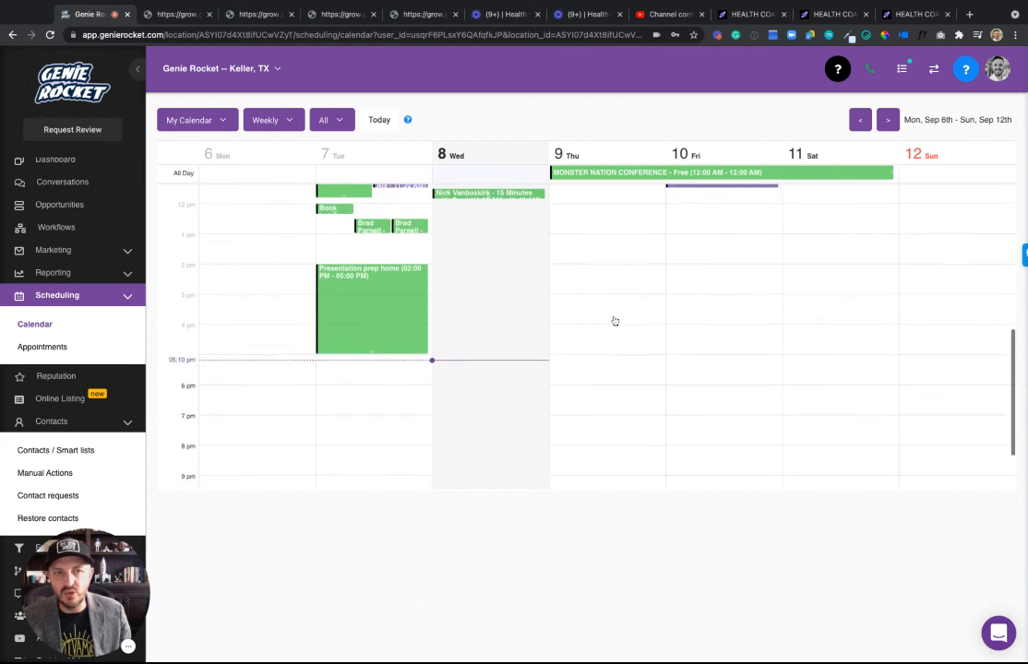
pyautogui.scroll(5, 614, 321)
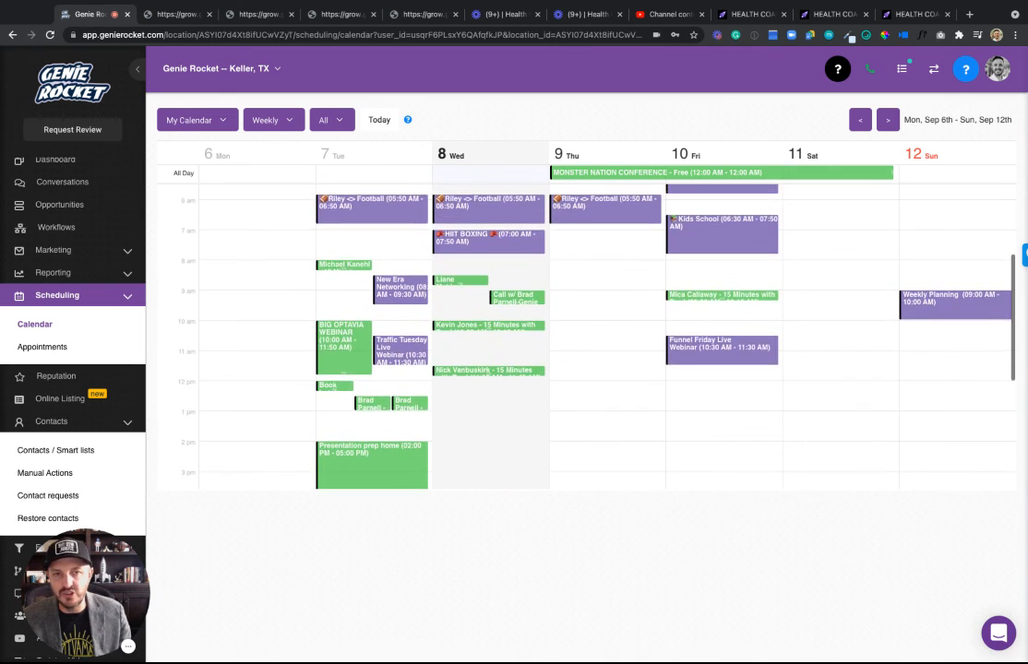
# Scroll through the Appointments list of confirmed Initial Health Coach Assessment bookings.
pyautogui.click(45, 347)
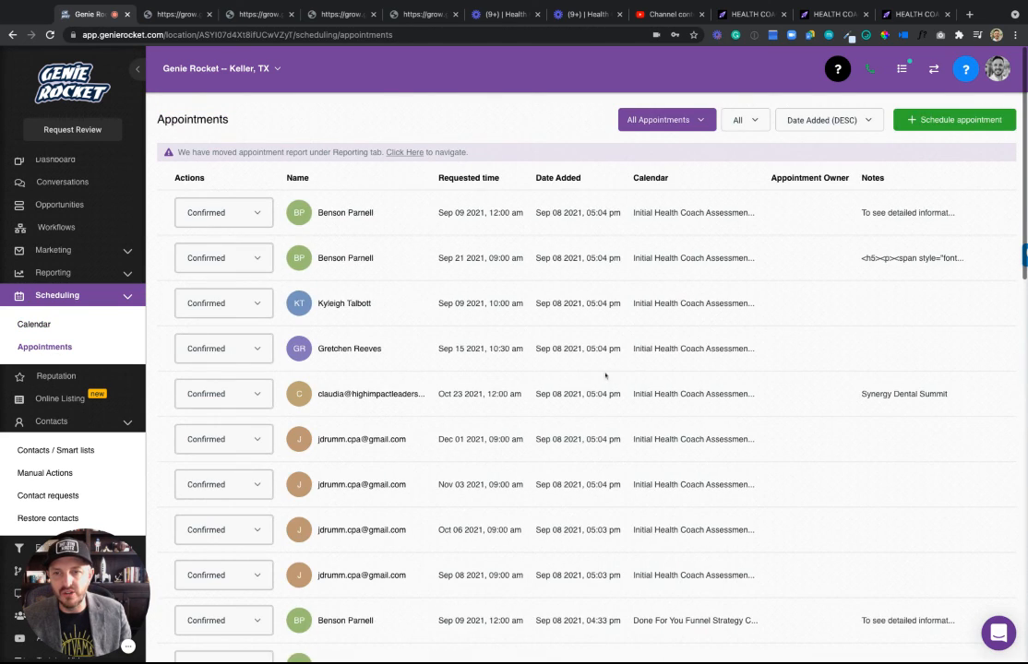
pyautogui.scroll(-10, 605, 375)
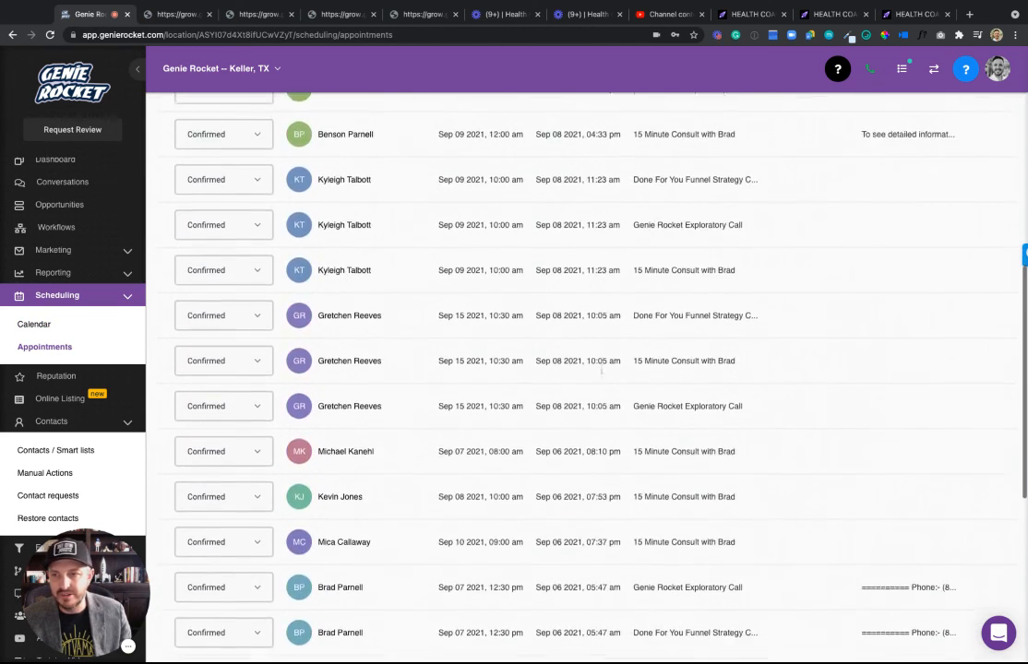
pyautogui.scroll(8, 601, 370)
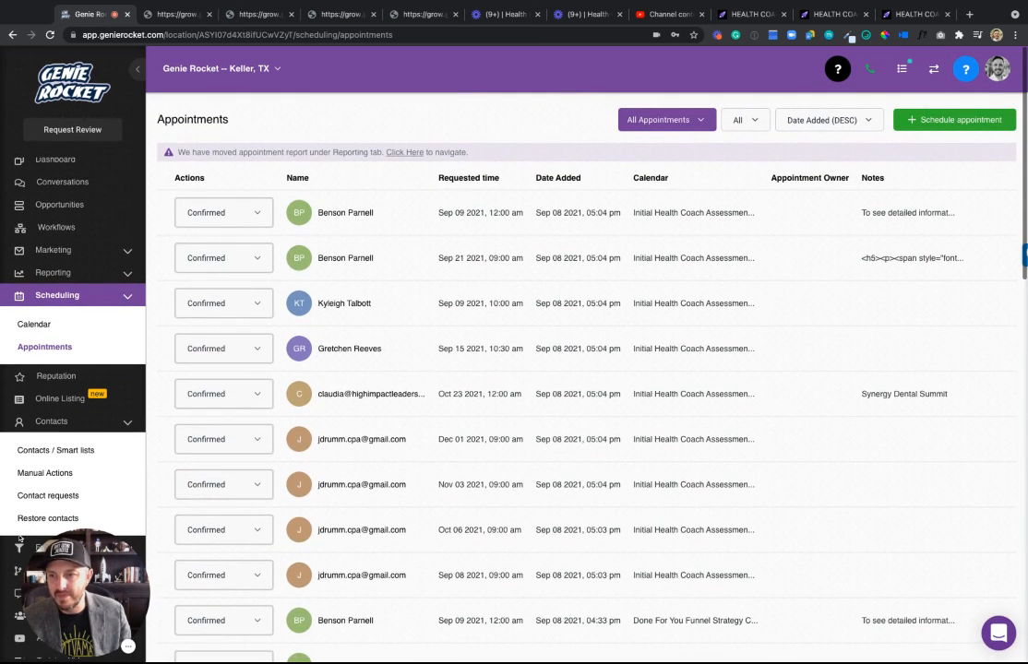
pyautogui.scroll(-1, 46, 600)
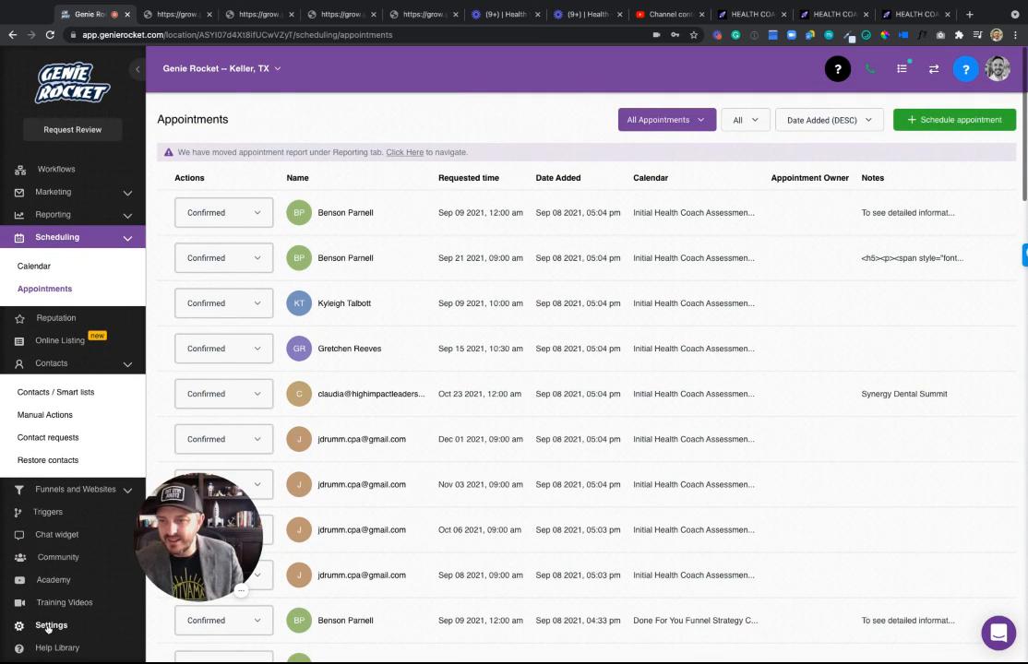
# Scroll the Profile settings to User Availability, Monday-Friday 08:00 AM to 05:00 PM.
pyautogui.click(49, 626)
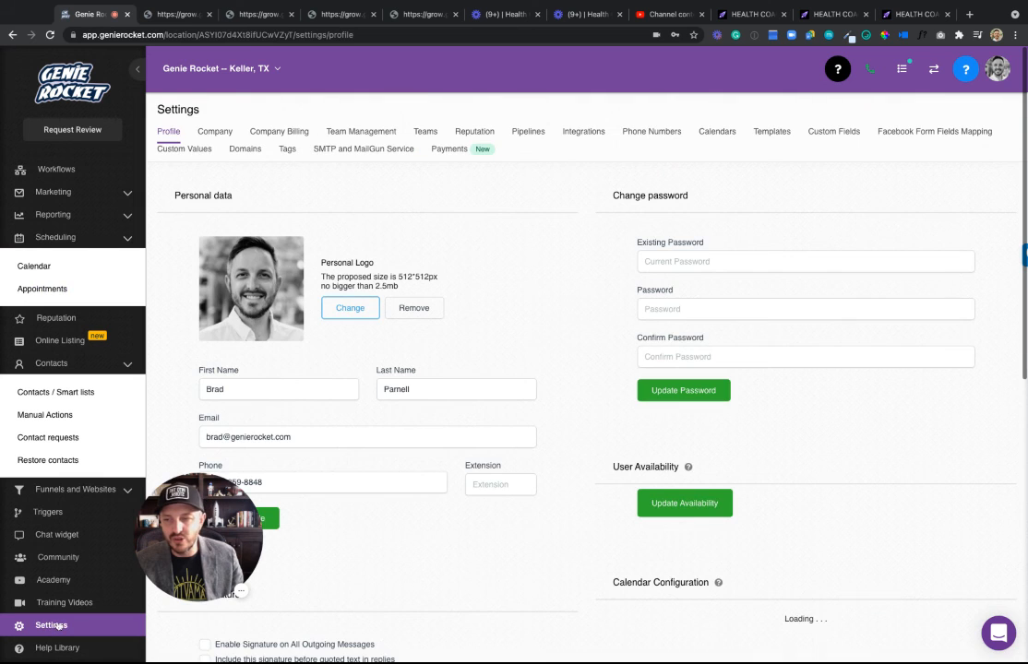
pyautogui.scroll(-4, 508, 347)
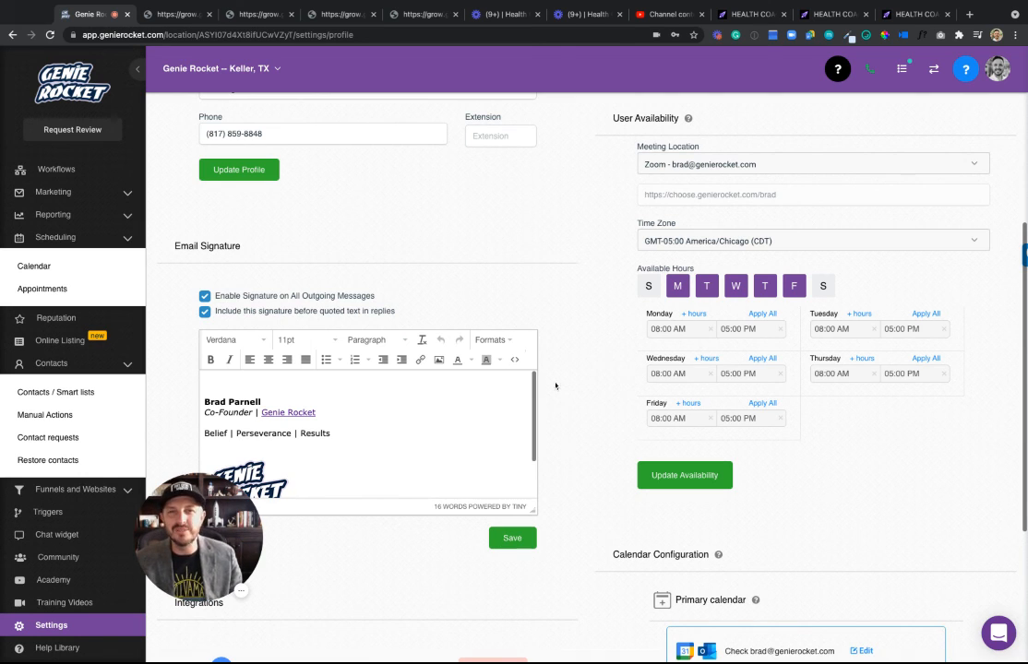
pyautogui.moveTo(217, 523); pyautogui.dragTo(96, 574)
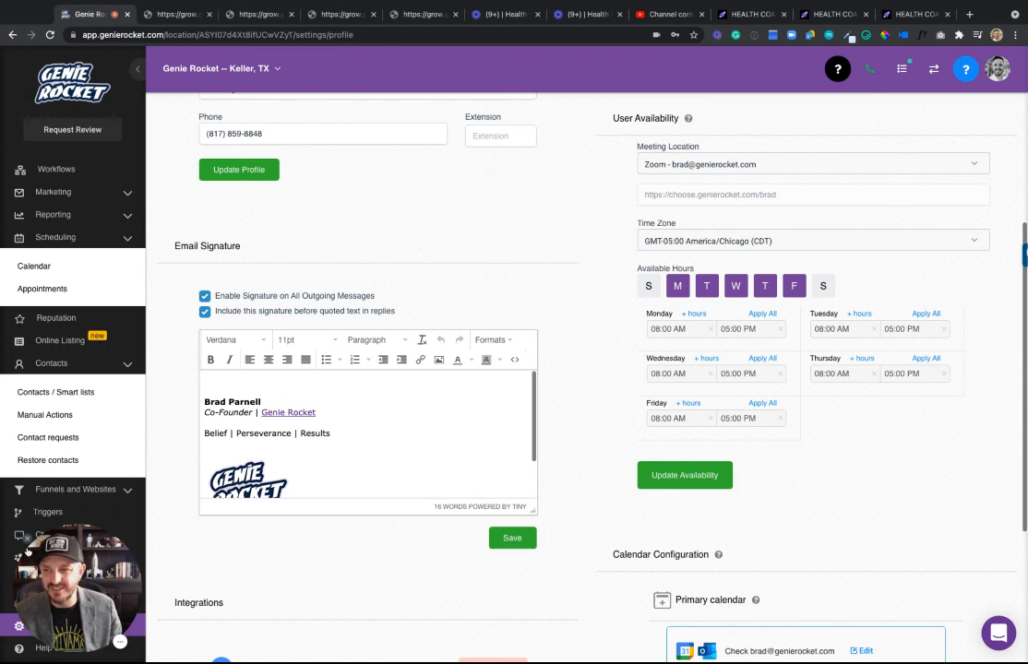
pyautogui.click(120, 641)
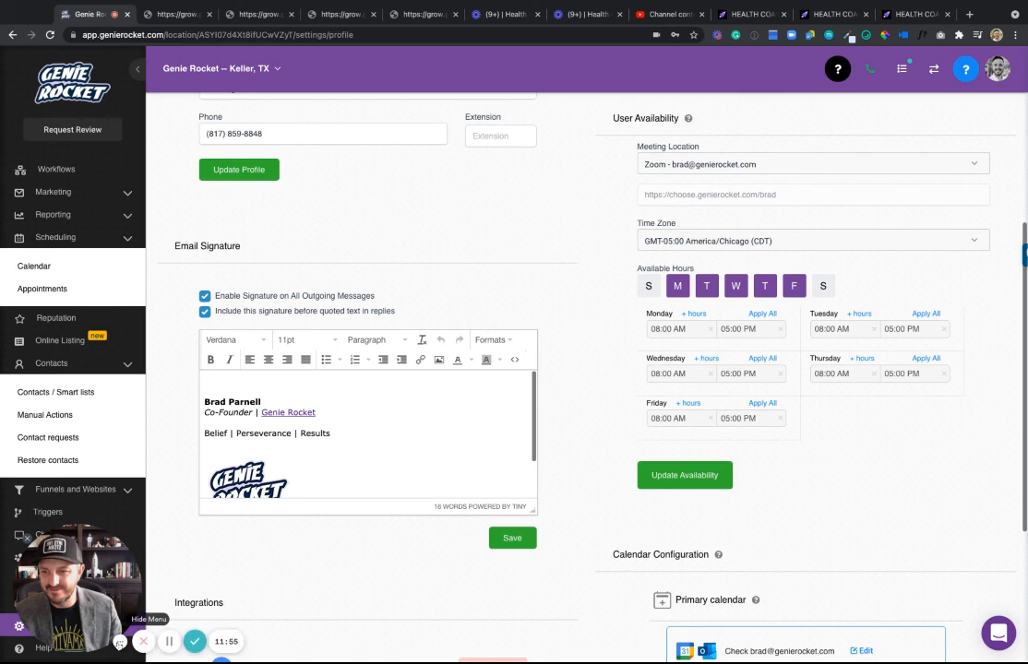